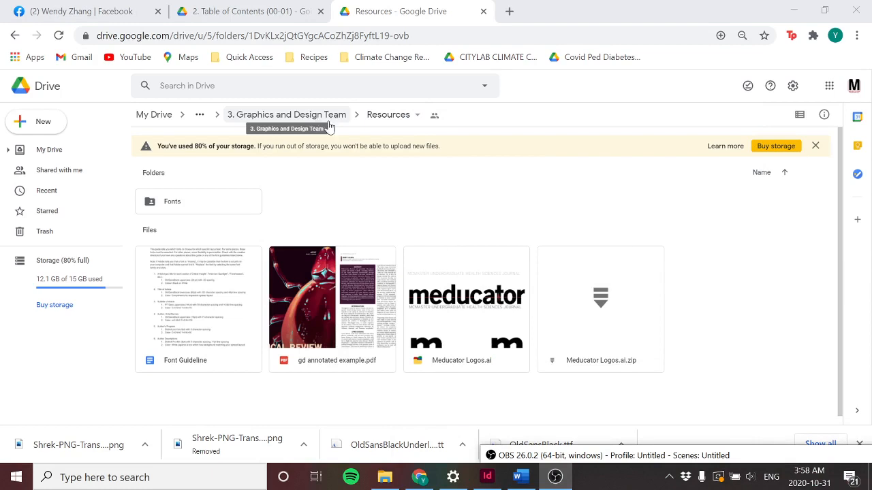
# Step: Look through the Fonts folder and the Issue 38 TOC template Folder in the shared Drive
pyautogui.doubleClick(209, 209)
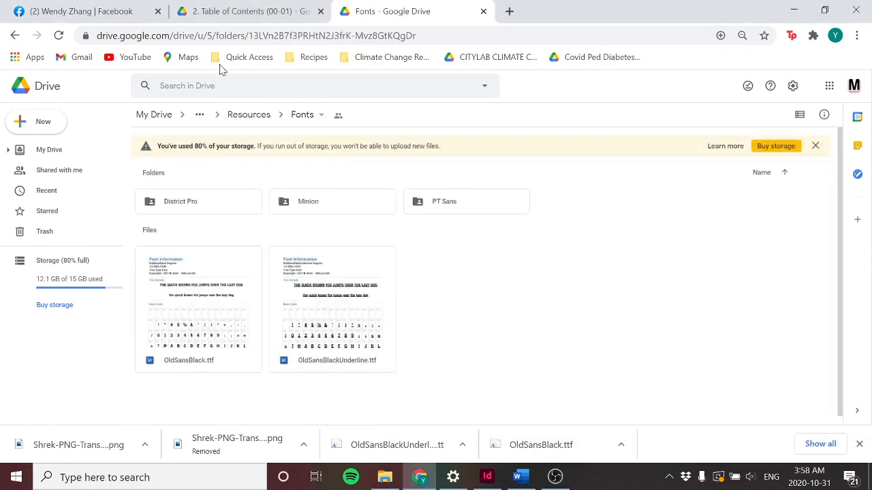
pyautogui.click(243, 9)
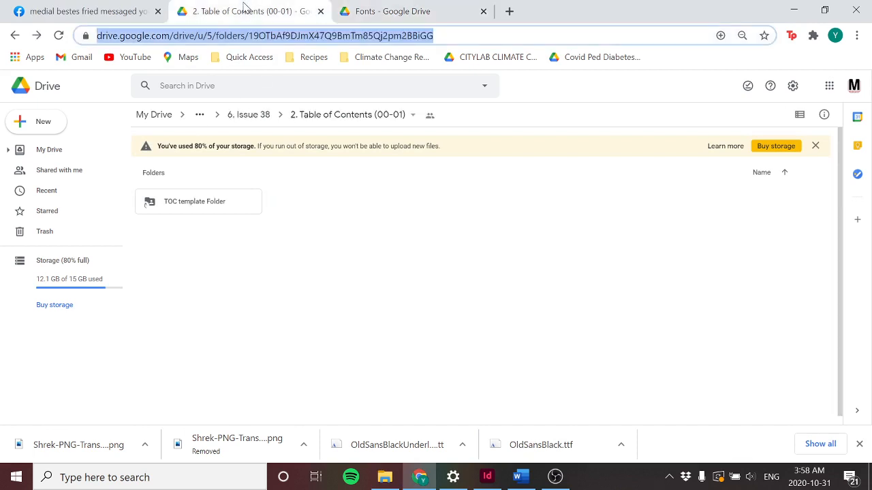
pyautogui.doubleClick(196, 212)
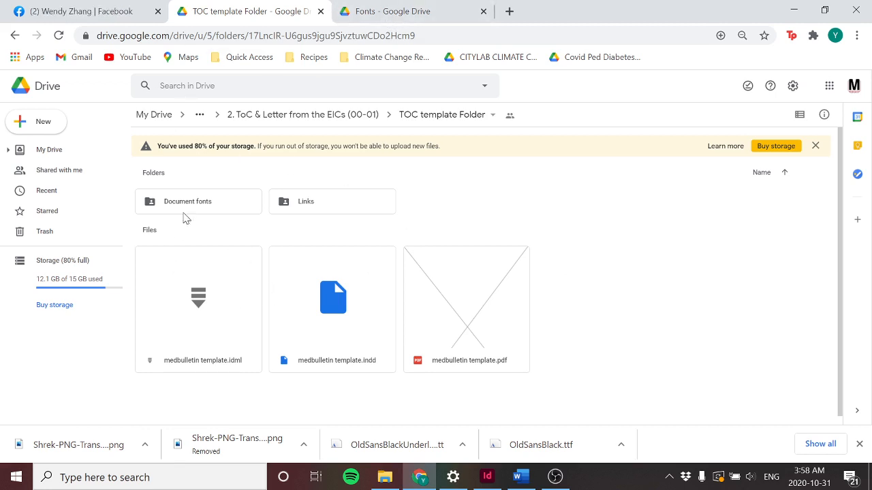
pyautogui.click(15, 35)
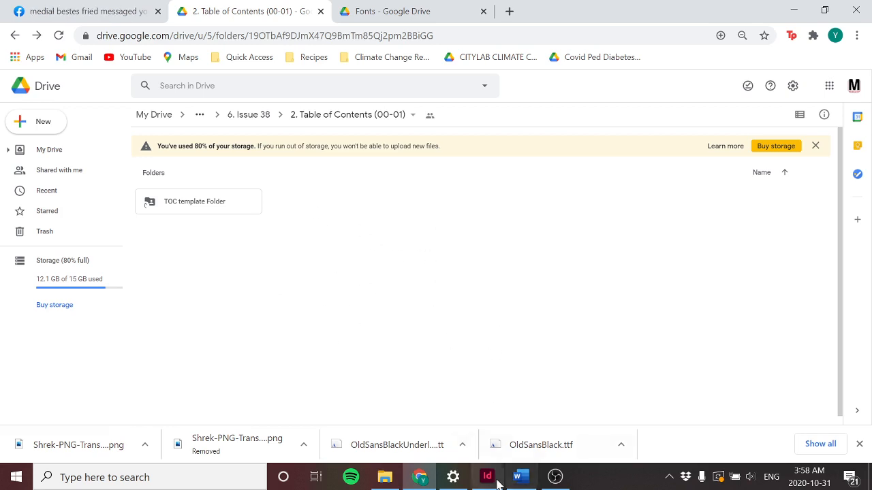
# Step: Switch to InDesign and open homeopathy.indd, updating its modified links
pyautogui.moveTo(555, 476)
pyautogui.click(620, 455)
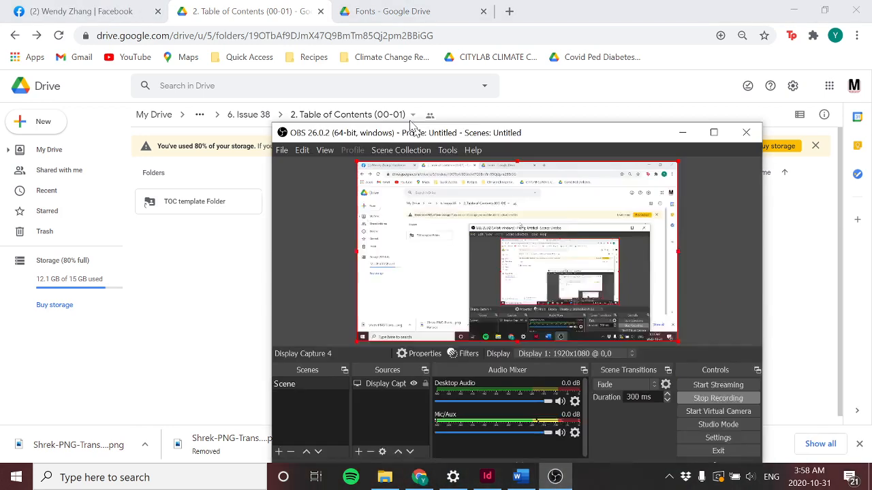
pyautogui.click(487, 477)
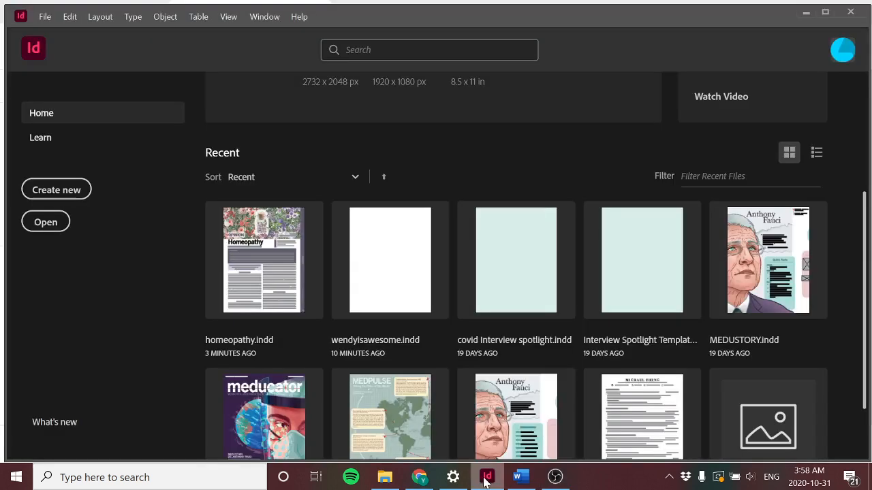
pyautogui.click(45, 19)
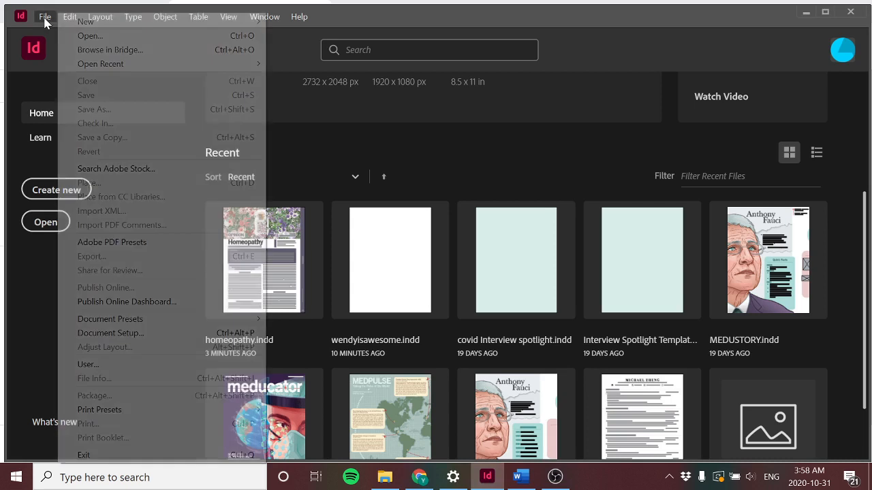
pyautogui.click(94, 38)
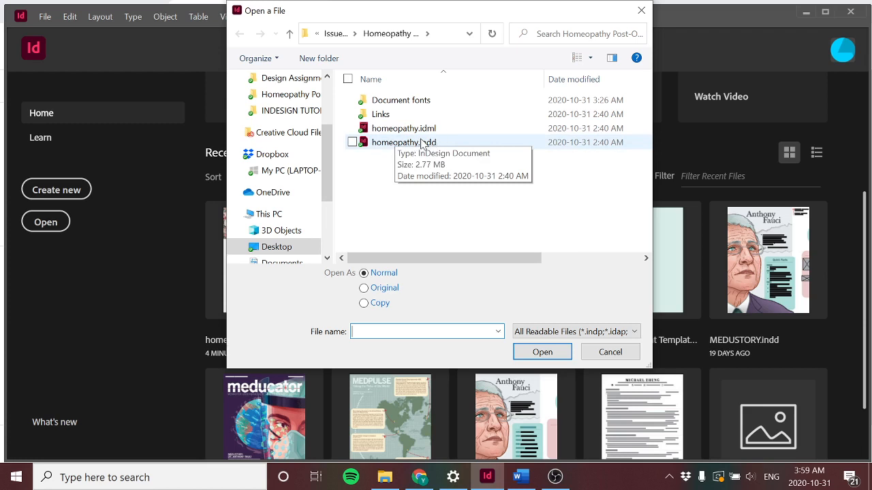
pyautogui.doubleClick(420, 142)
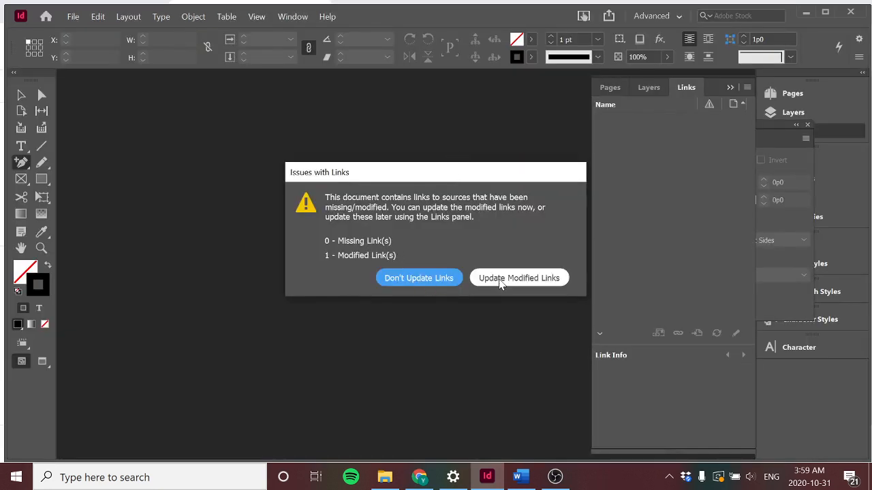
pyautogui.click(501, 279)
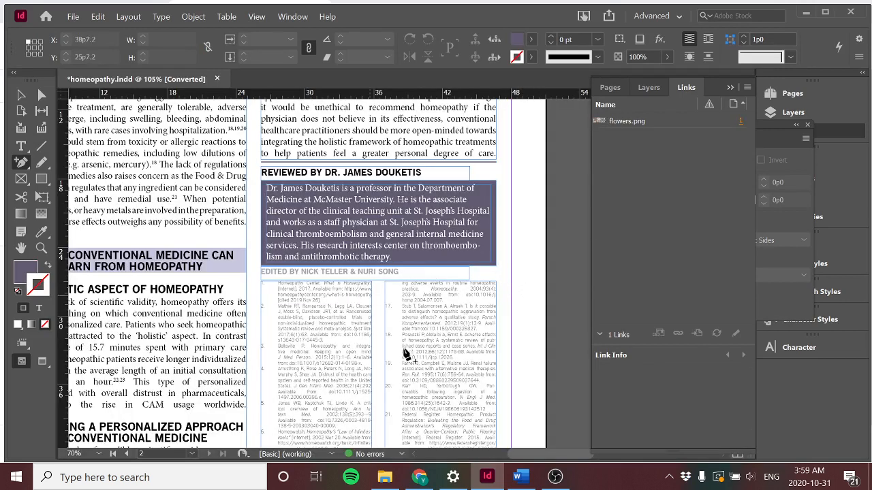
# Step: Examine the layout of the homeopathy article's second page at several magnifications
pyautogui.hotkey('ctrl', '-')
pyautogui.hotkey('ctrl', '-')
pyautogui.hotkey('ctrl', '-')
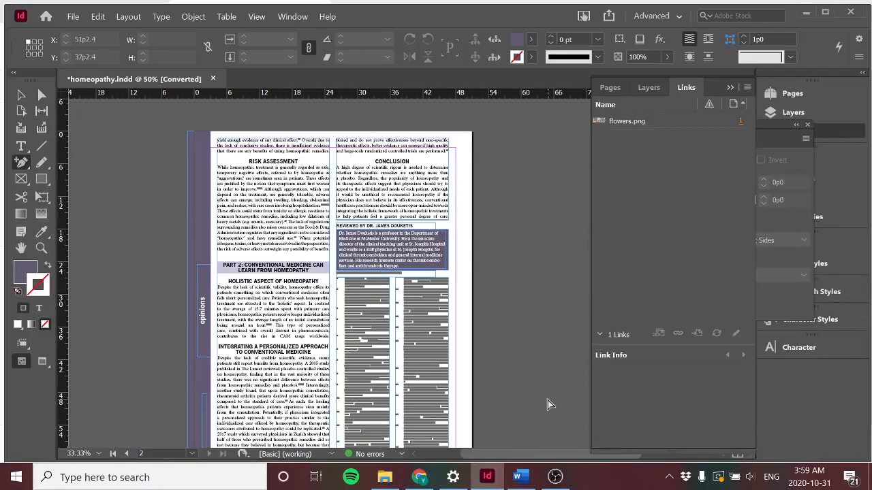
pyautogui.hotkey('ctrl', '=')
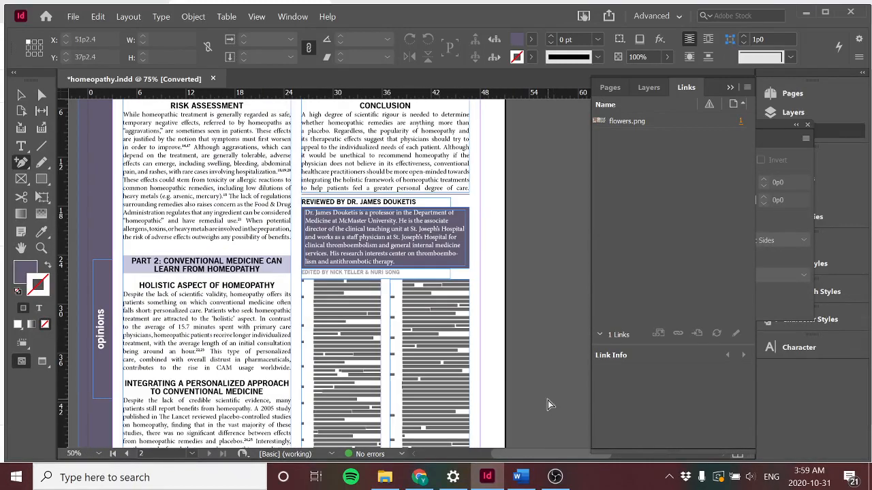
pyautogui.hotkey('ctrl', '=')
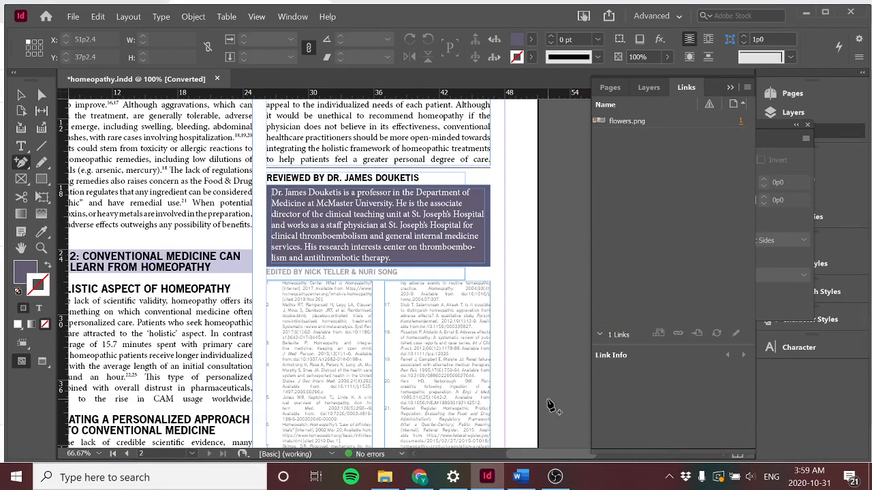
pyautogui.hotkey('ctrl', '=')
pyautogui.hotkey('ctrl', '-')
pyautogui.hotkey('ctrl', '-')
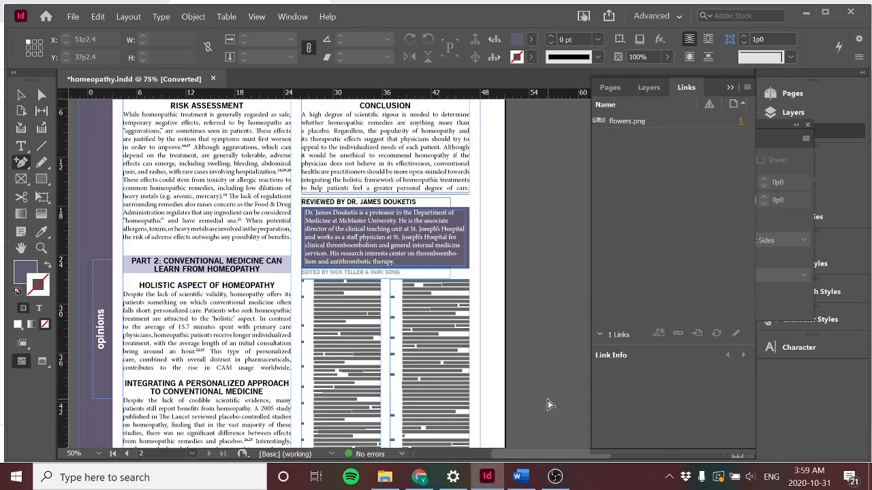
pyautogui.hotkey('ctrl', '-')
pyautogui.hotkey('ctrl', '-')
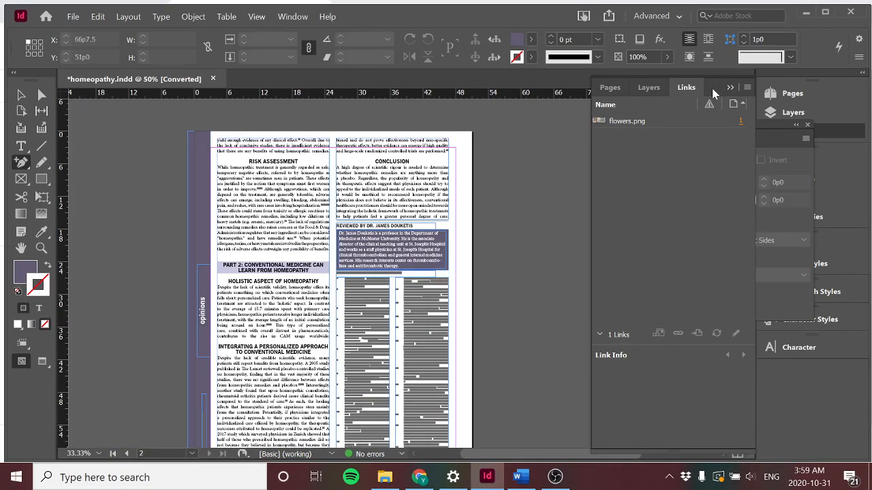
# Step: Collapse the Links panel and move the floating Text Wrap panel lower while viewing both article pages
pyautogui.click(730, 88)
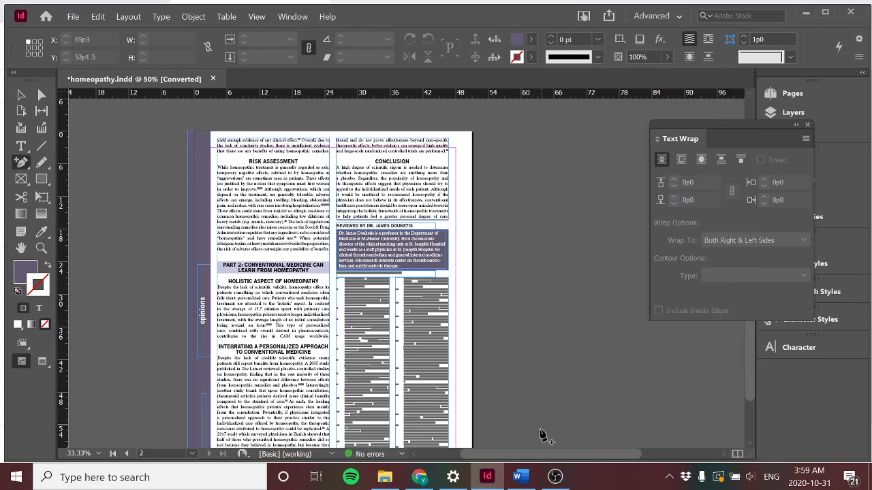
pyautogui.moveTo(528, 453); pyautogui.dragTo(558, 451)
pyautogui.scroll(8, 523, 288)
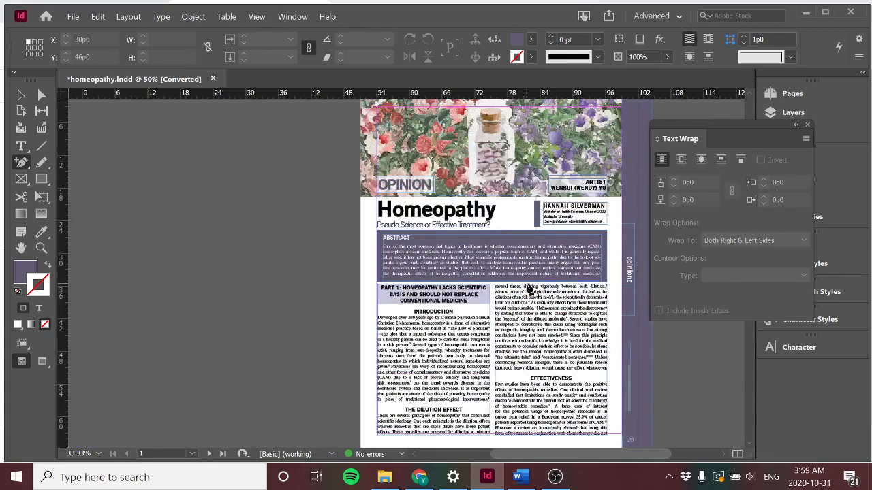
pyautogui.scroll(-5, 530, 293)
pyautogui.scroll(-3, 529, 293)
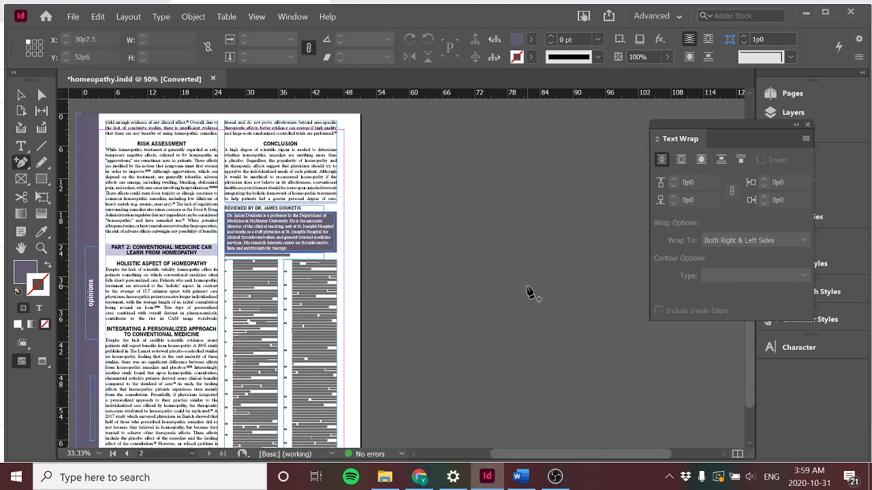
pyautogui.moveTo(768, 133); pyautogui.dragTo(783, 211)
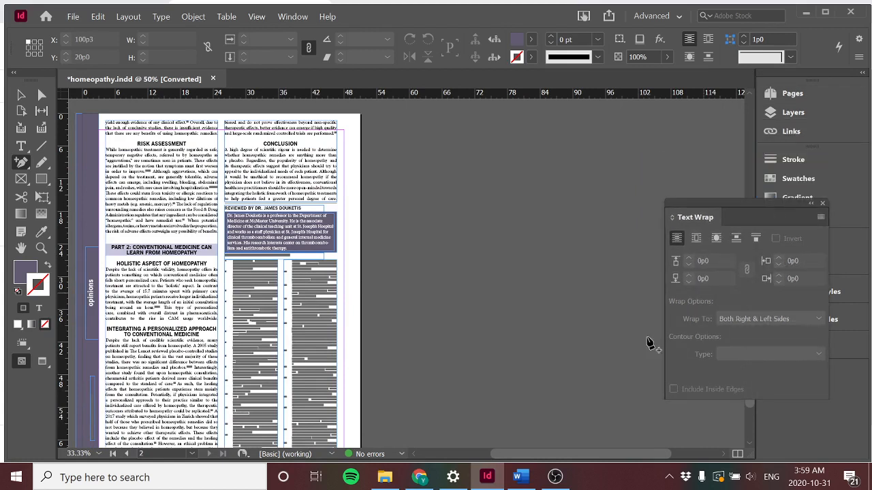
pyautogui.moveTo(563, 454); pyautogui.dragTo(521, 462)
pyautogui.scroll(8, 531, 306)
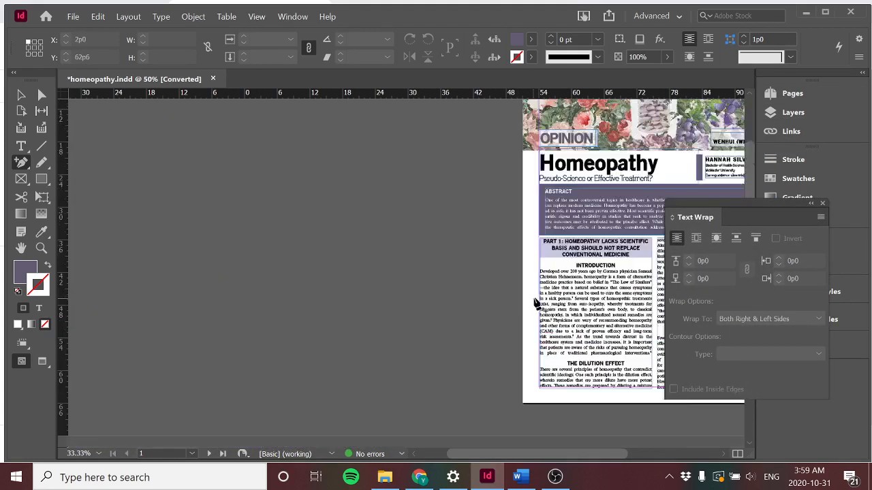
# Step: Start a new document and set its units to inches
pyautogui.click(73, 16)
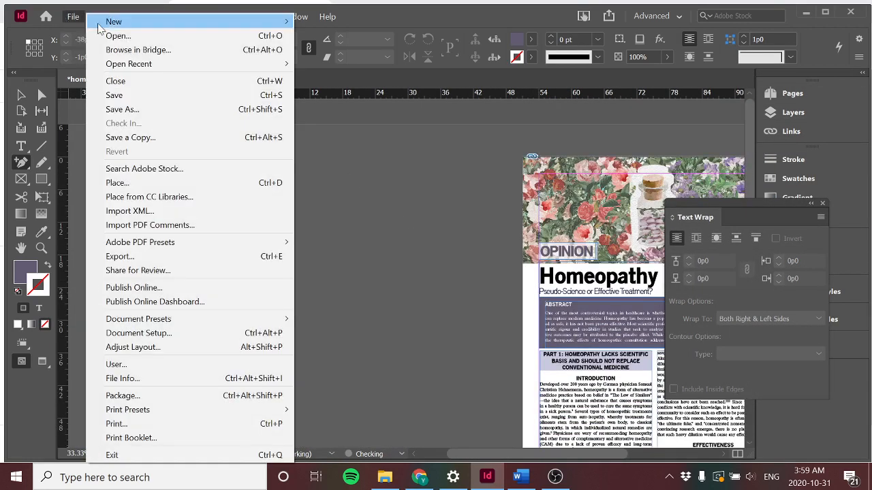
pyautogui.moveTo(132, 23)
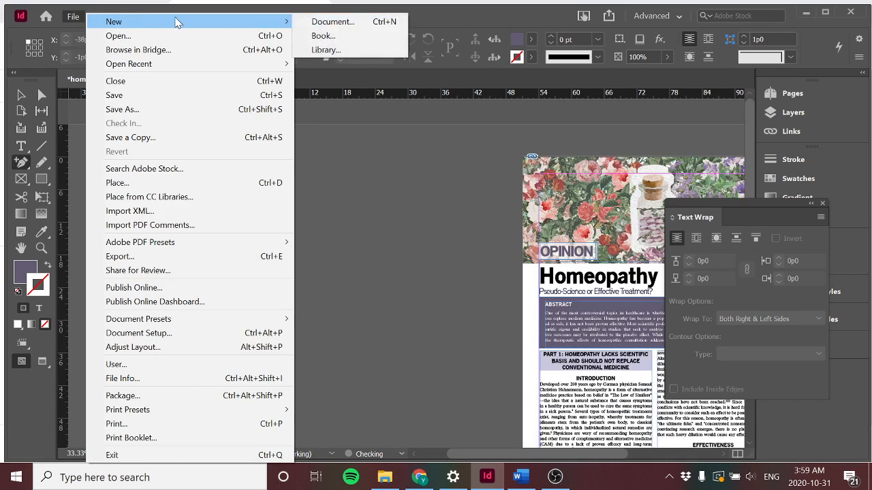
pyautogui.click(73, 17)
pyautogui.click(73, 16)
pyautogui.moveTo(180, 29)
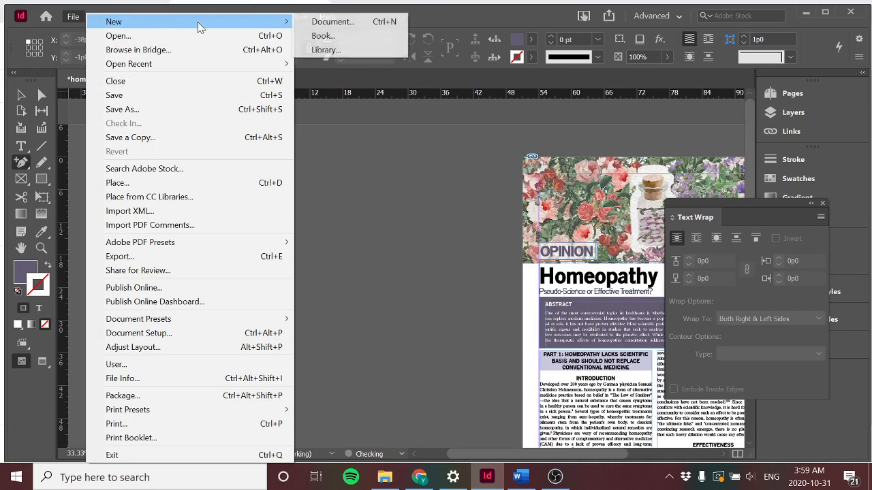
pyautogui.click(320, 21)
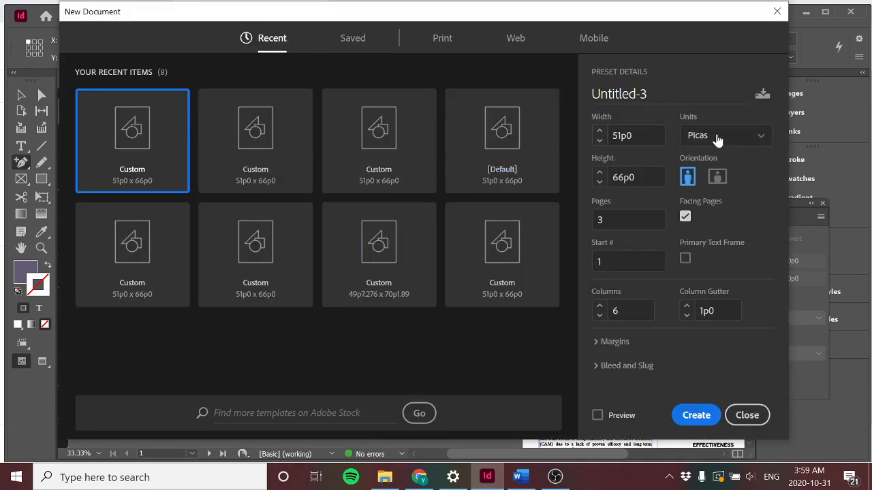
pyautogui.click(747, 139)
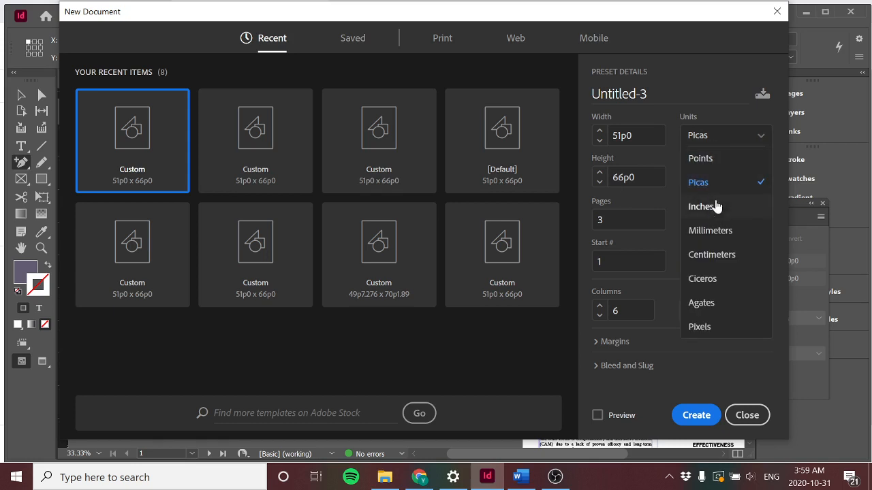
pyautogui.click(713, 211)
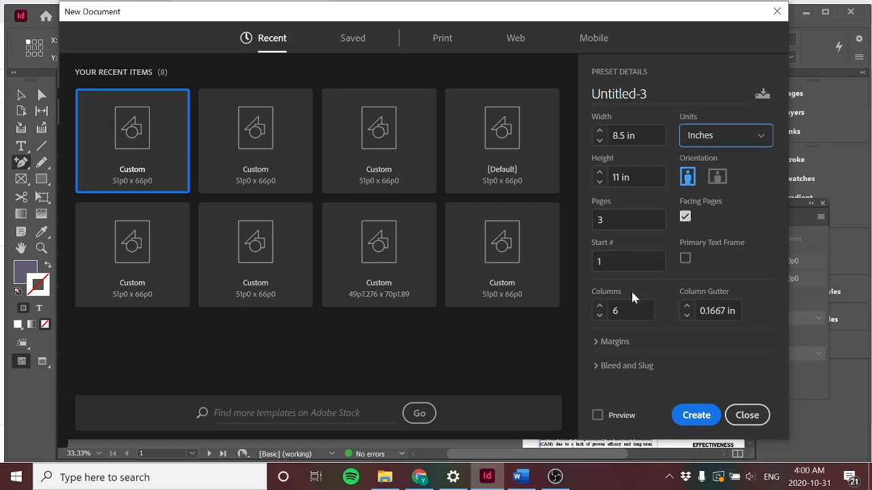
pyautogui.click(599, 315)
pyautogui.click(599, 307)
pyautogui.click(599, 315)
pyautogui.click(599, 306)
# Step: Turn on the preview, create the three-page 8.5 × 11 in document with six columns and facing pages, and collapse the Text Wrap panel
pyautogui.click(700, 417)
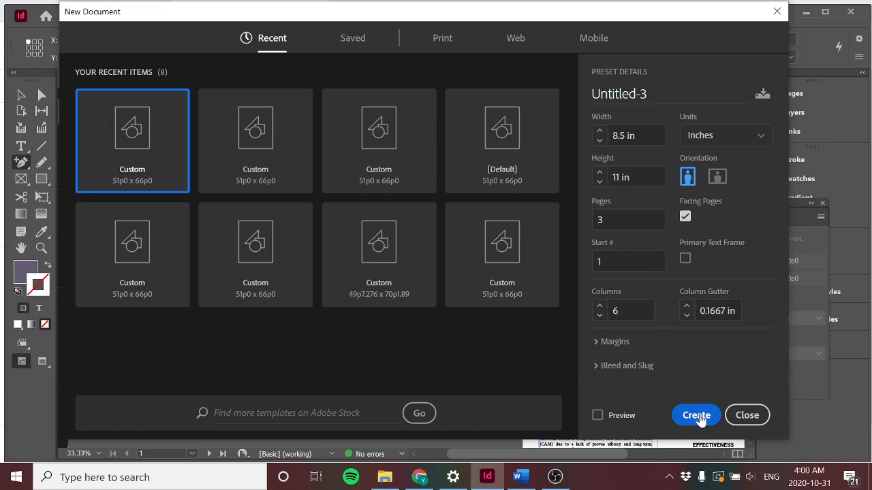
pyautogui.click(598, 416)
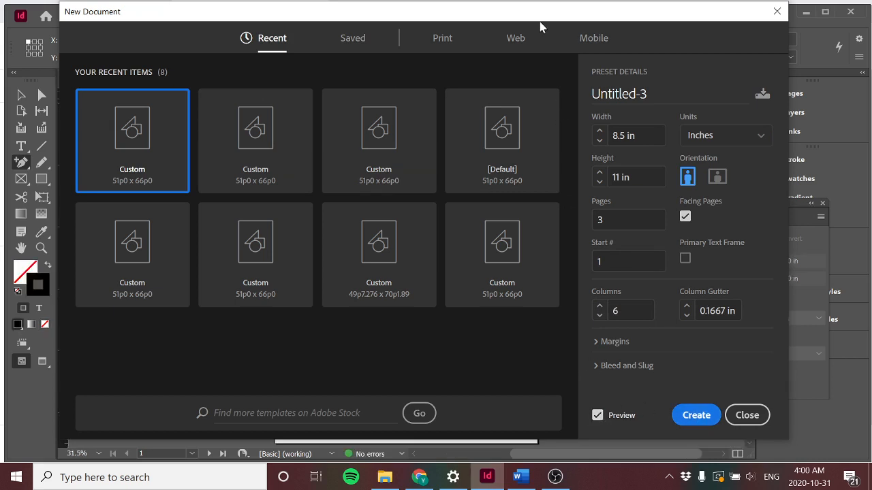
pyautogui.moveTo(539, 11); pyautogui.dragTo(580, 13)
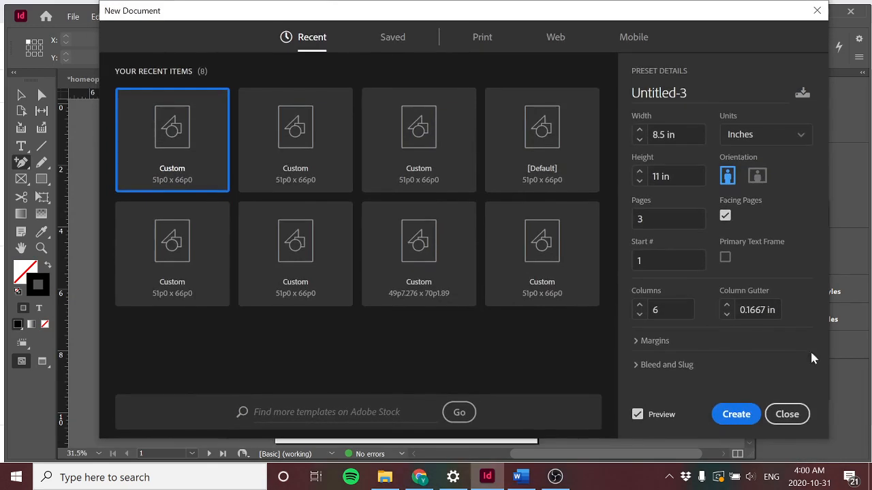
pyautogui.click(734, 413)
pyautogui.moveTo(600, 454); pyautogui.dragTo(629, 456)
pyautogui.click(812, 203)
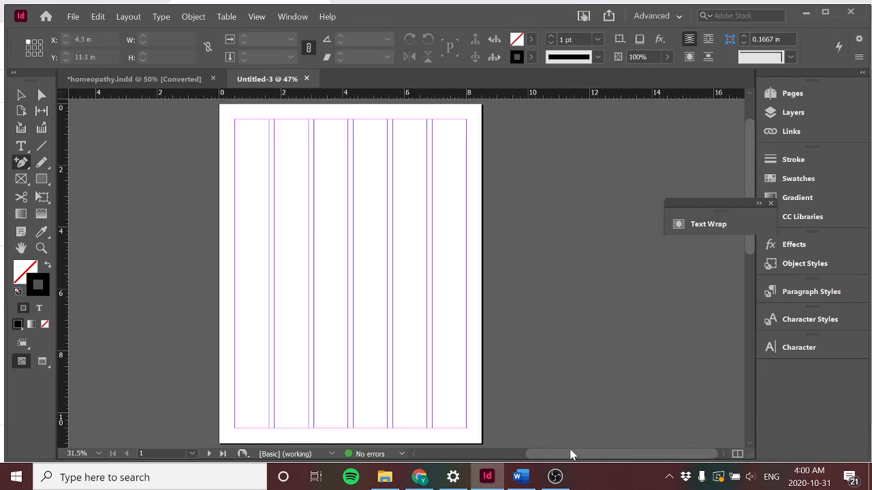
# Step: View the new document's pages and jump to the spread of pages 2–3 using its page thumbnails
pyautogui.scroll(1, 632, 228)
pyautogui.scroll(-7, 590, 220)
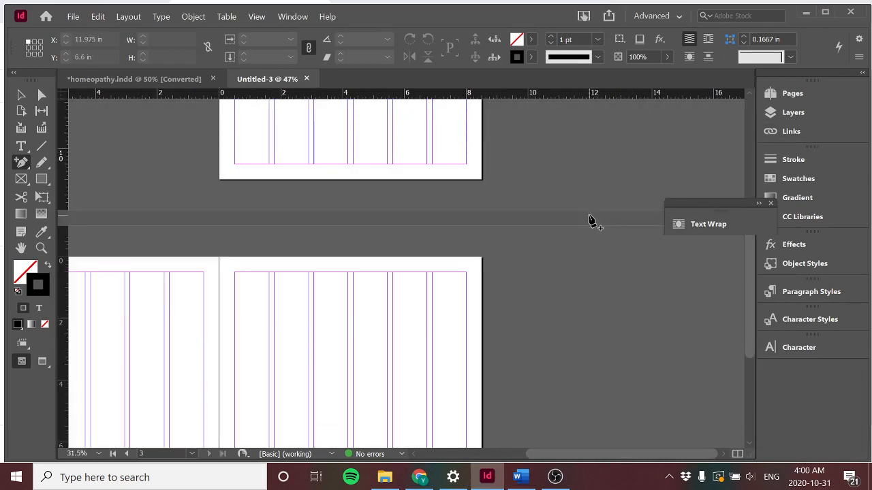
pyautogui.scroll(7, 589, 221)
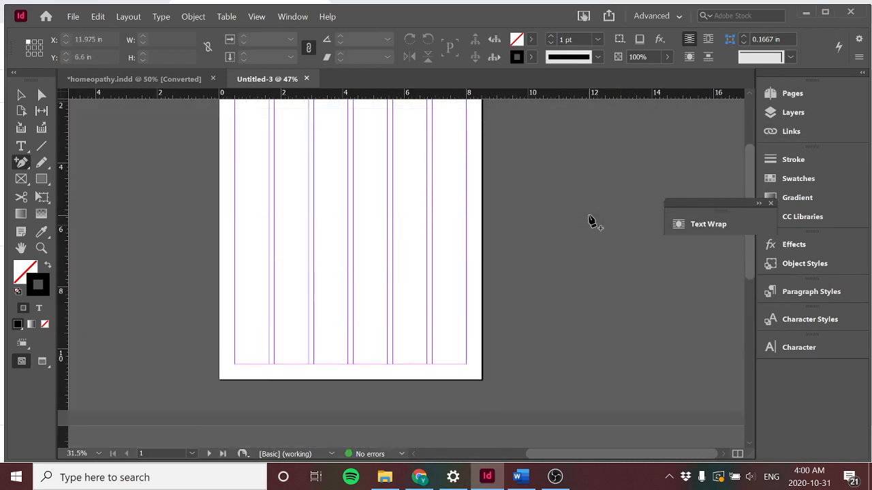
pyautogui.click(794, 94)
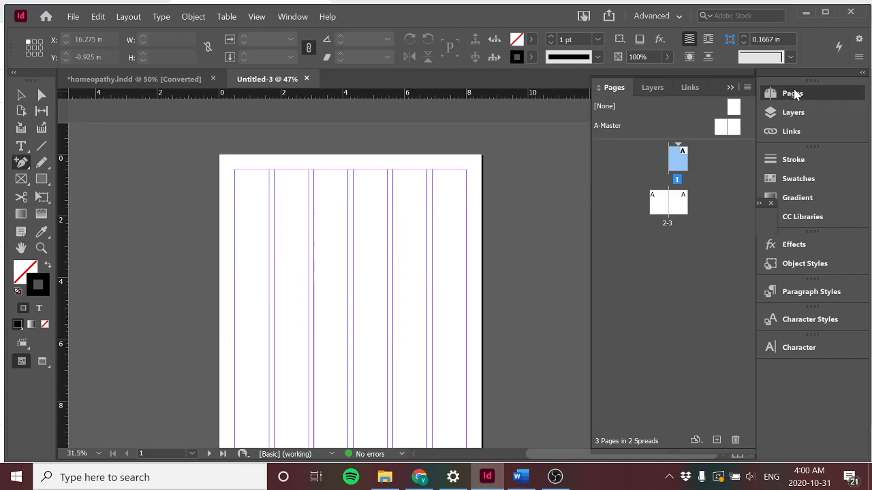
pyautogui.click(658, 204)
pyautogui.click(679, 204)
pyautogui.click(661, 204)
pyautogui.click(675, 204)
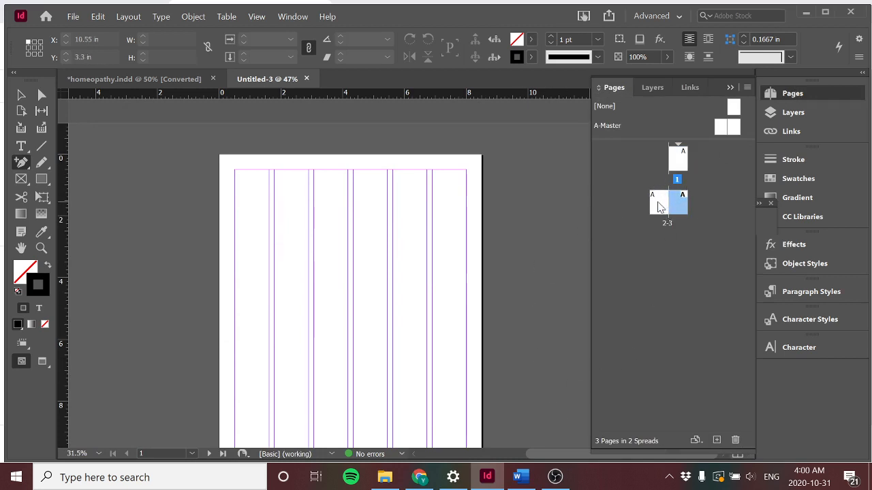
pyautogui.doubleClick(659, 207)
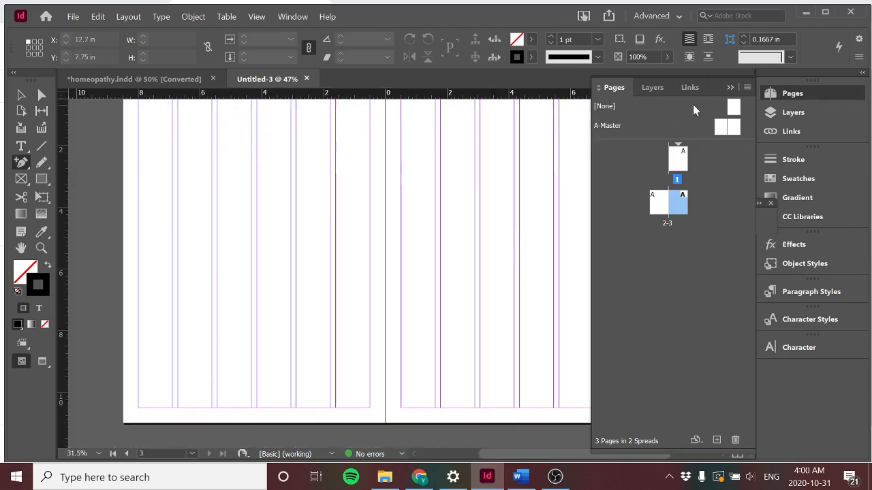
# Step: Collapse the Pages panel and check the spread of pages 2–3 without guides in preview, returning to the normal view
pyautogui.click(730, 88)
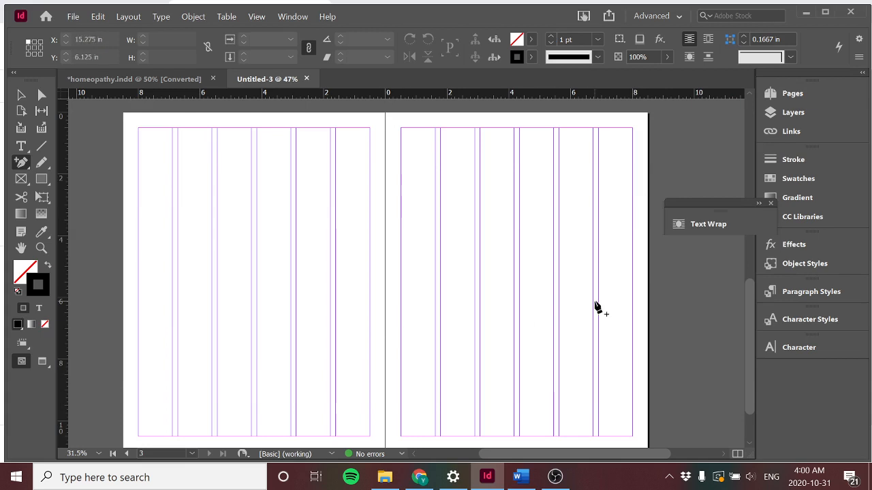
pyautogui.press('w')
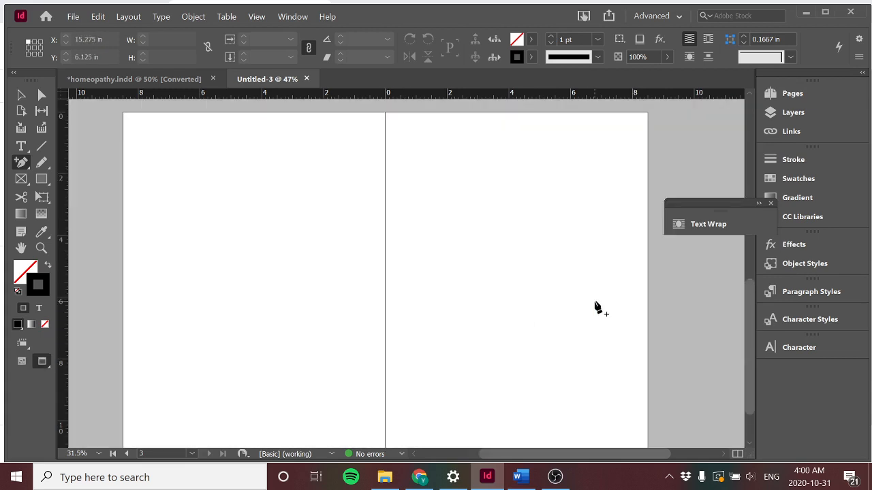
pyautogui.press('w')
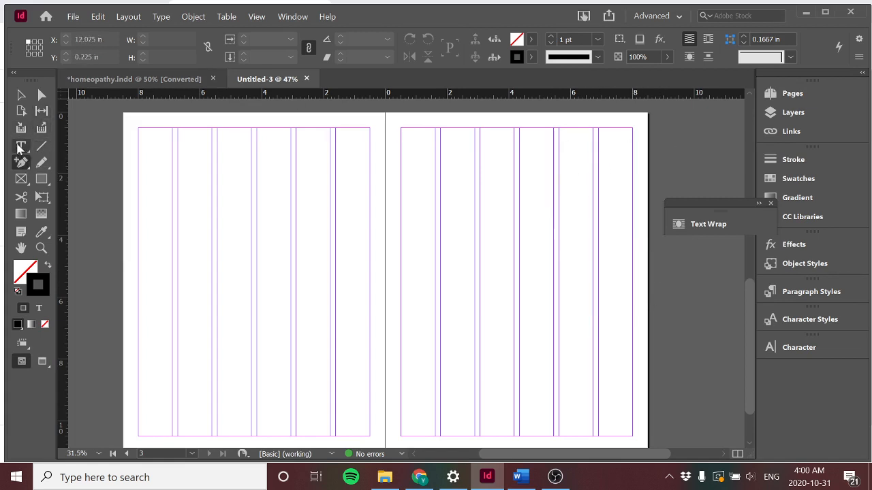
# Step: Draw a 7.5 × 1.4 in text frame across the top margin of page 2 and enter an all-caps headline: a first name followed by IS AWESOME
pyautogui.click(21, 147)
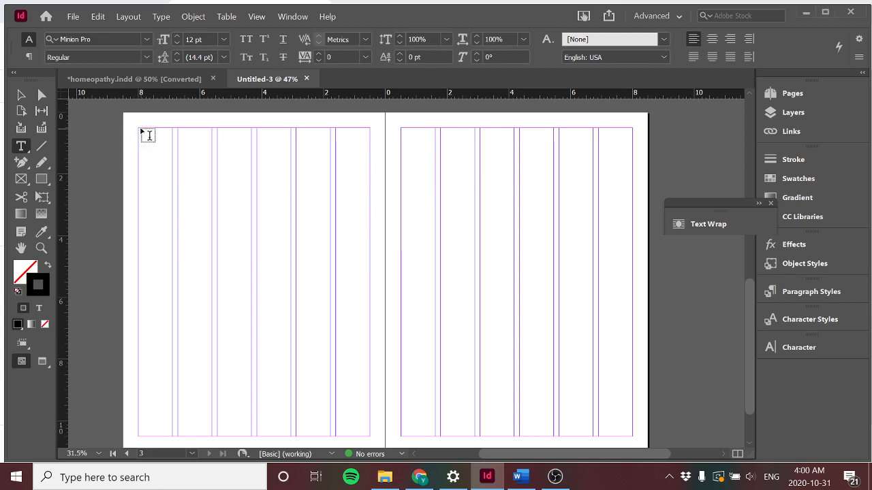
pyautogui.moveTo(139, 128); pyautogui.dragTo(371, 171)
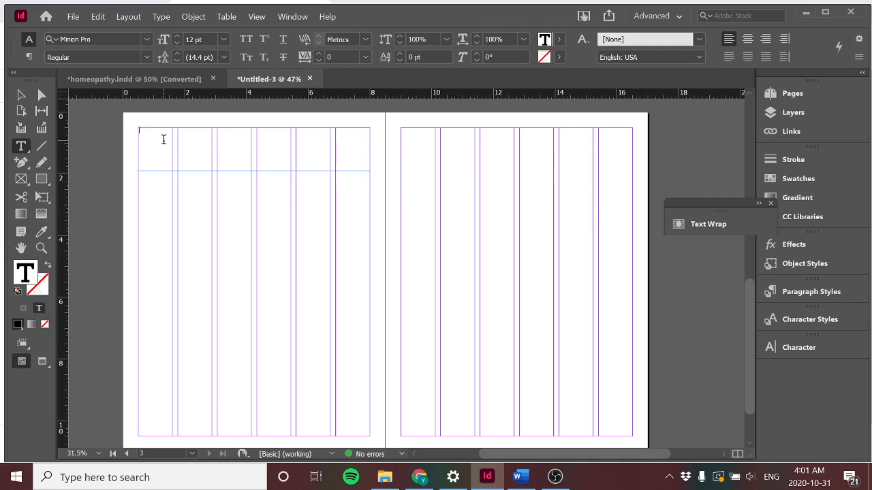
pyautogui.write('T')
pyautogui.press('BackSpace')
pyautogui.write('We')
pyautogui.press('BackSpace')
pyautogui.press('BackSpace')
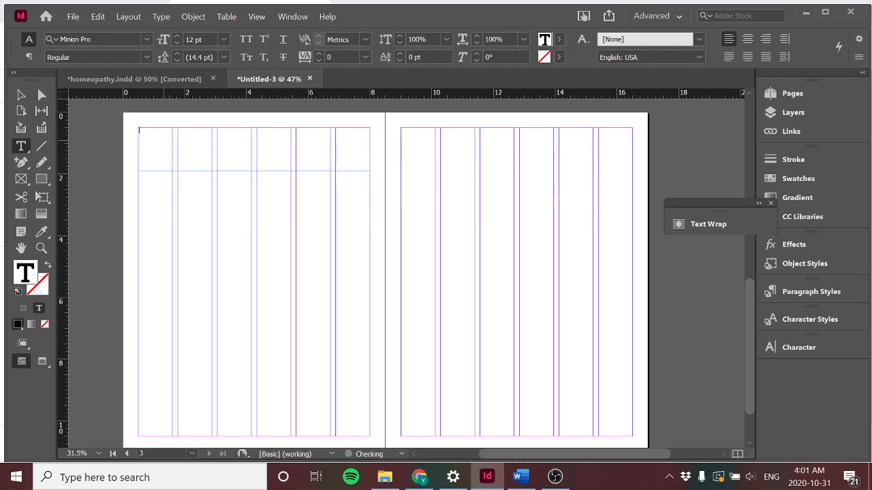
pyautogui.write('WEDN')
pyautogui.press('BackSpace')
pyautogui.press('BackSpace')
pyautogui.write('DN')
pyautogui.press('BackSpace')
pyautogui.press('BackSpace')
pyautogui.write('NDY IS AWESOME')
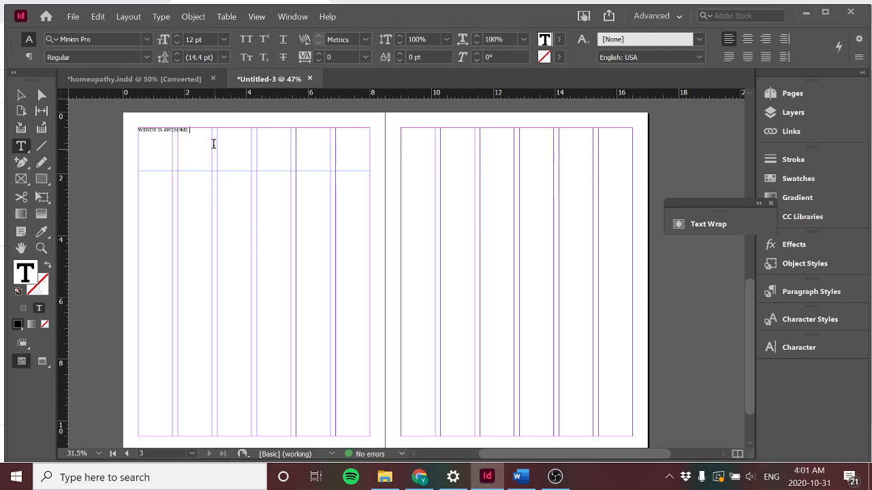
# Step: Set the whole headline in the OldSansBlack font at 28 pt
pyautogui.moveTo(214, 131); pyautogui.dragTo(122, 130)
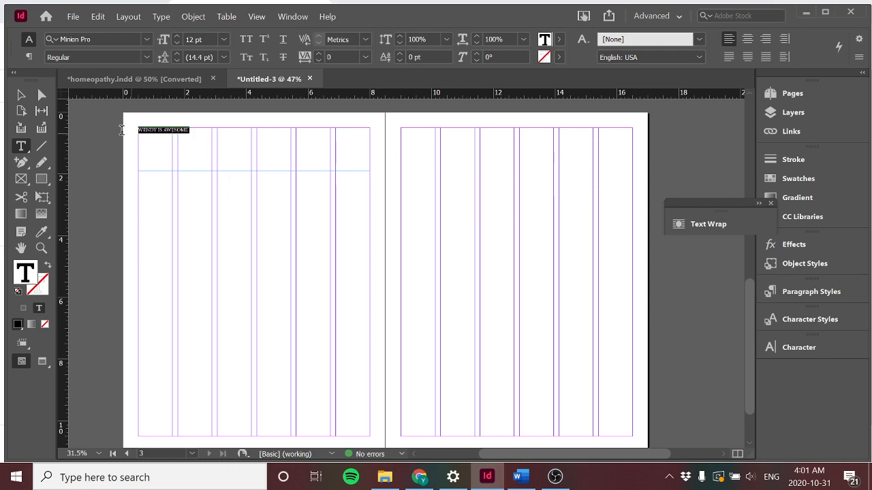
pyautogui.click(147, 39)
pyautogui.click(147, 40)
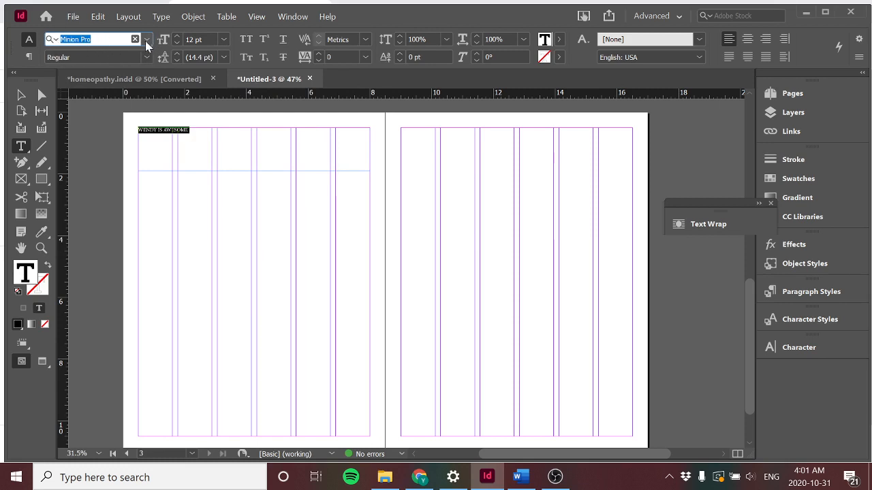
pyautogui.write('o')
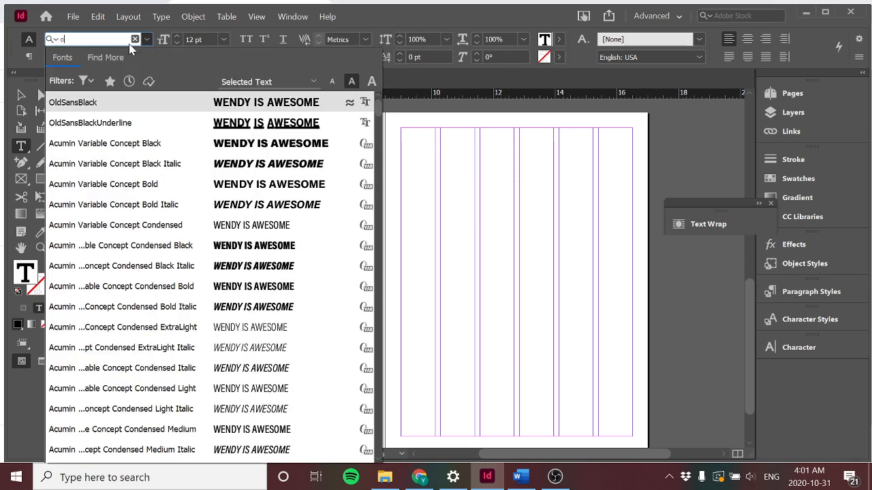
pyautogui.click(103, 102)
pyautogui.click(178, 37)
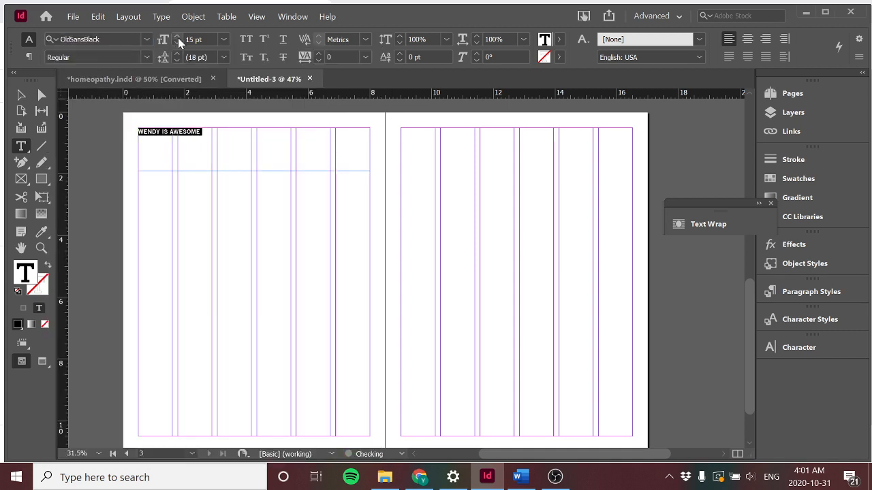
pyautogui.click(178, 37)
pyautogui.click(178, 37)
pyautogui.click(178, 37)
pyautogui.click(178, 38)
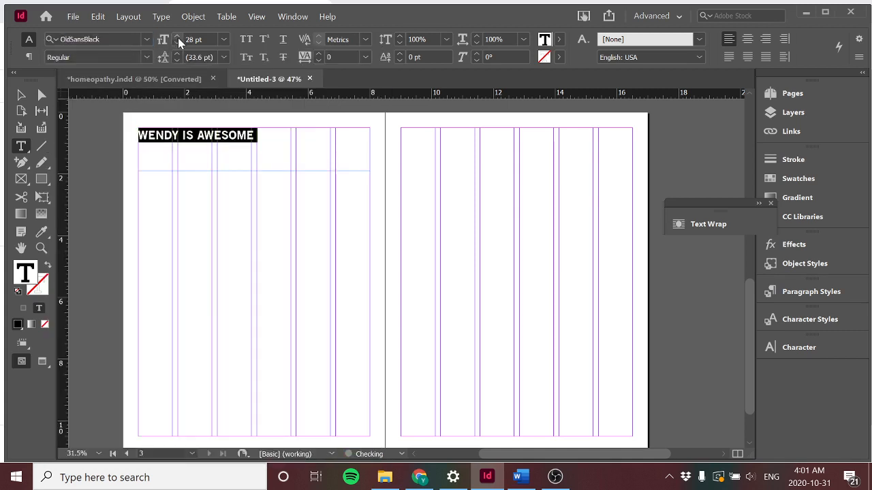
pyautogui.press('Right')
pyautogui.click(26, 99)
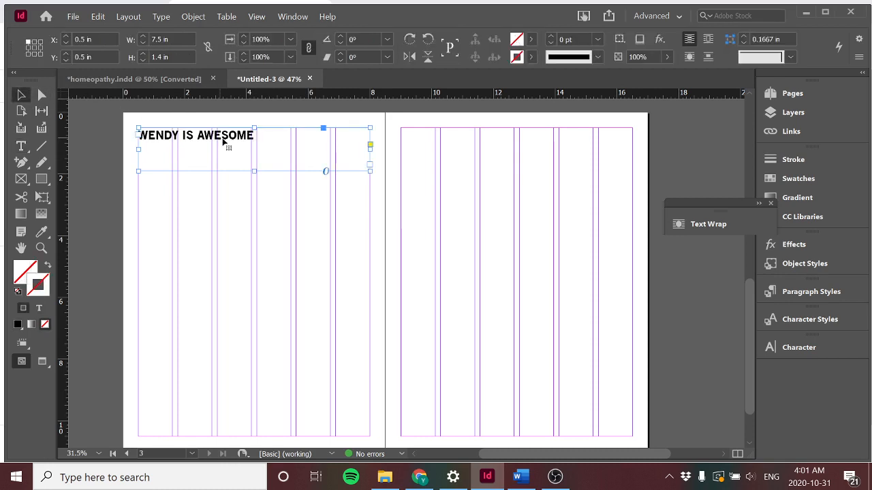
# Step: Change the headline text's fill colour to a teal green chosen in the Color Picker
pyautogui.doubleClick(256, 136)
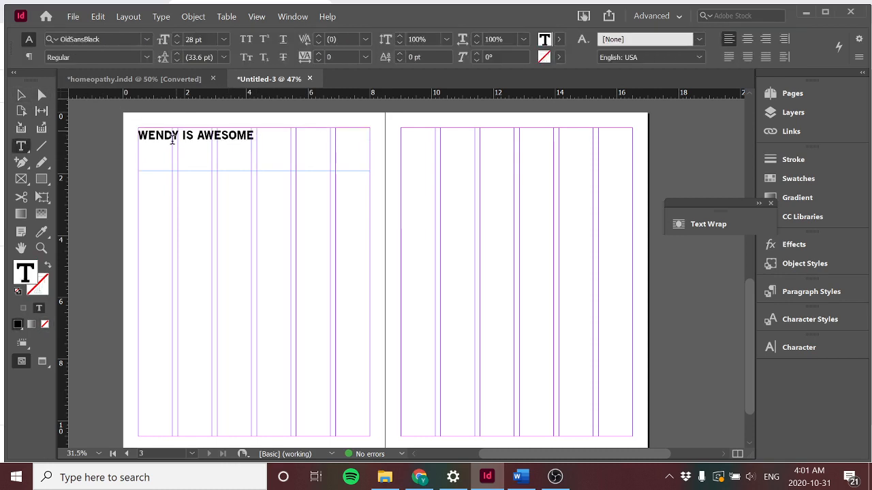
pyautogui.moveTo(254, 136); pyautogui.dragTo(133, 135)
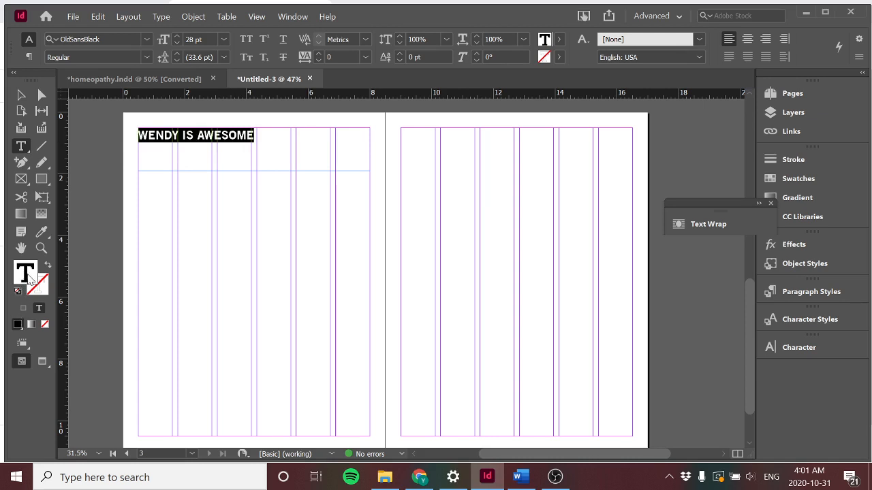
pyautogui.doubleClick(25, 274)
pyautogui.click(541, 189)
pyautogui.click(522, 209)
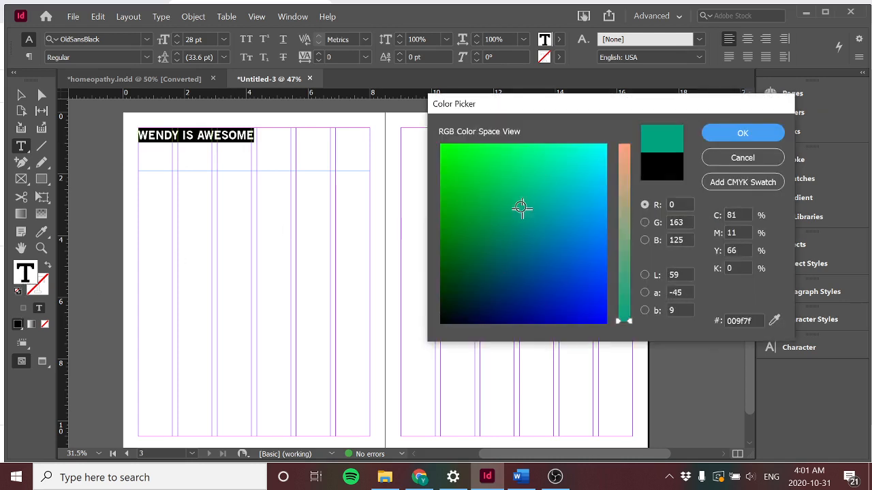
pyautogui.click(538, 188)
pyautogui.click(742, 133)
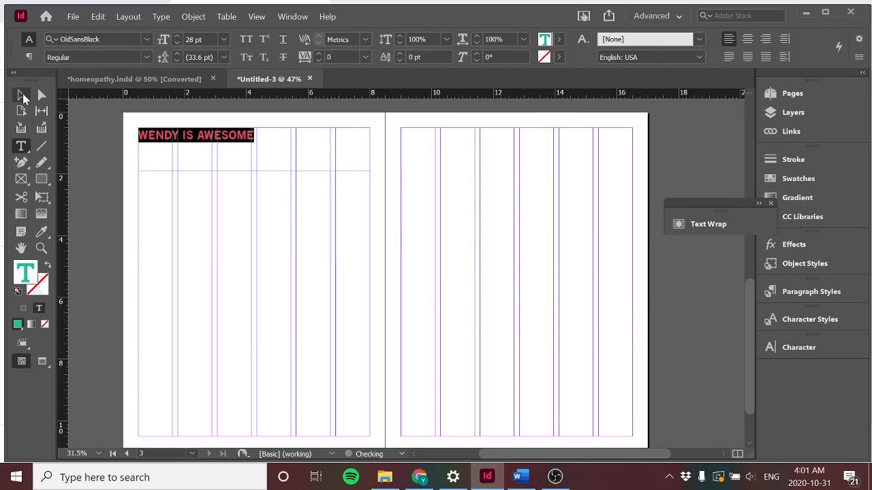
# Step: Shorten the headline's text frame to about 0.575 in high and justify its text with the last line centred
pyautogui.click(21, 95)
pyautogui.moveTo(254, 171); pyautogui.dragTo(255, 145)
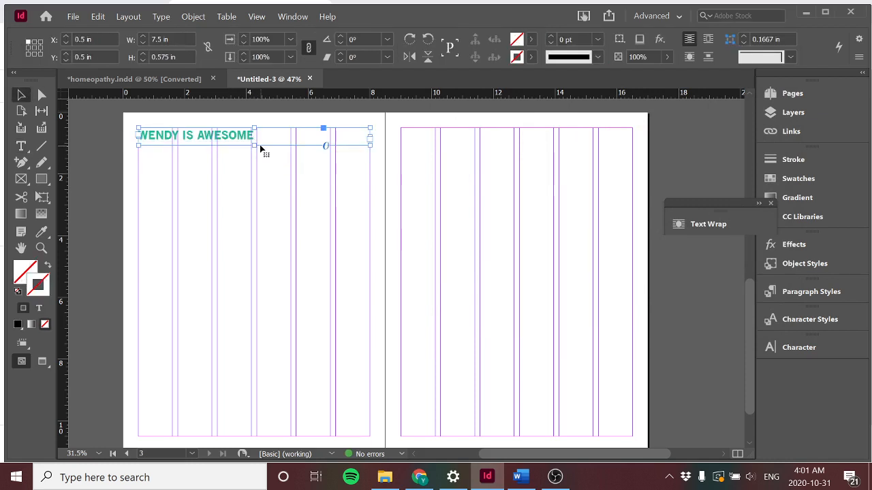
pyautogui.doubleClick(245, 140)
pyautogui.moveTo(255, 136); pyautogui.dragTo(128, 126)
pyautogui.click(747, 57)
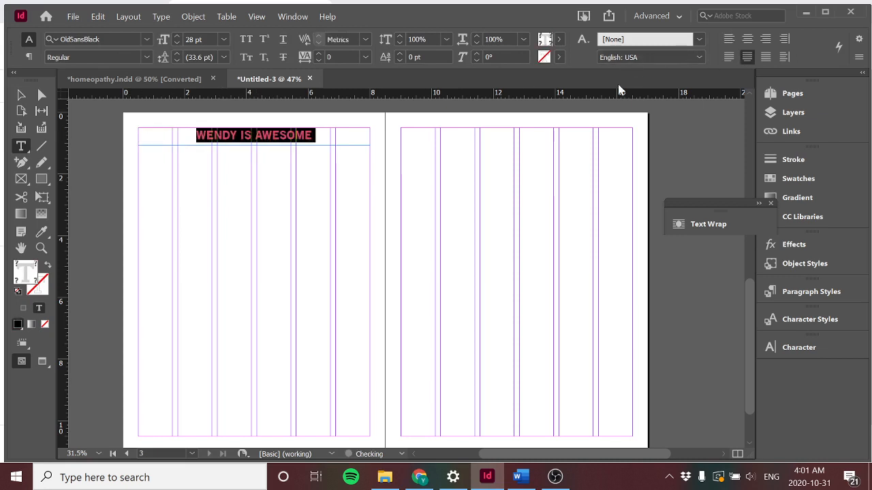
pyautogui.press('Escape')
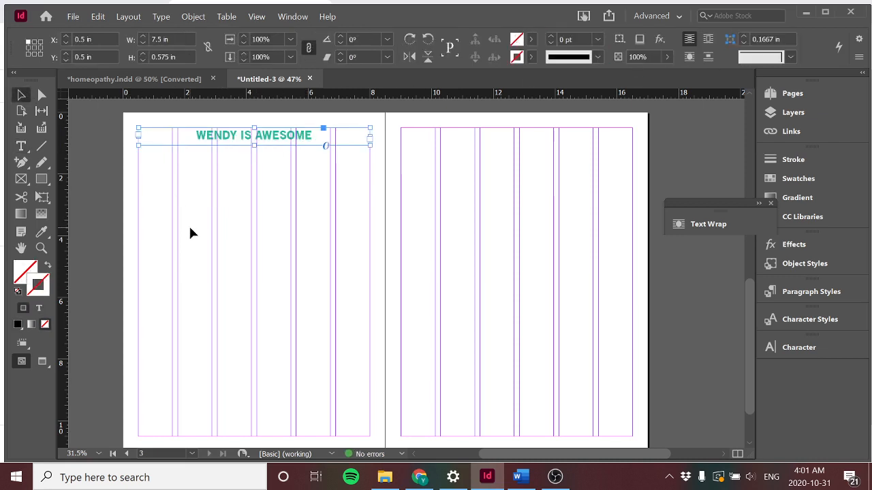
pyautogui.click(189, 226)
# Step: Draw a rectangle frame about 7.5 × 3.475 in below the headline, spanning all columns, and place CAT.jpg in it
pyautogui.click(22, 178)
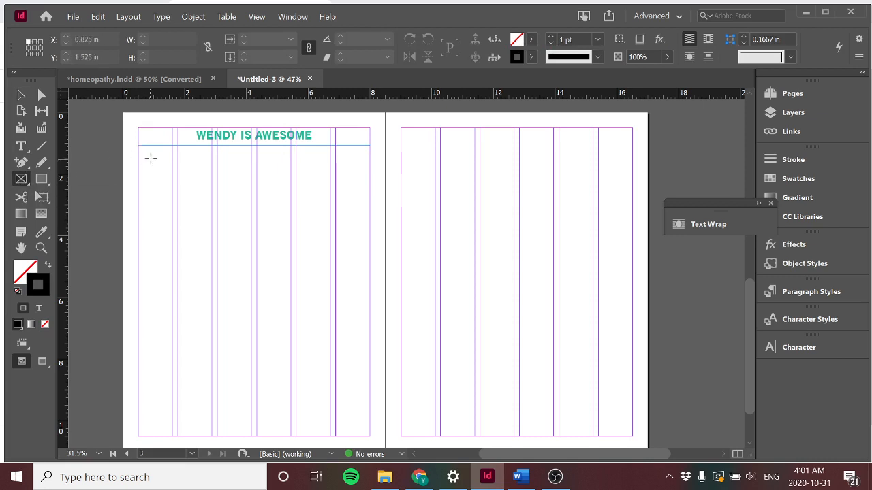
pyautogui.moveTo(139, 148); pyautogui.dragTo(370, 259)
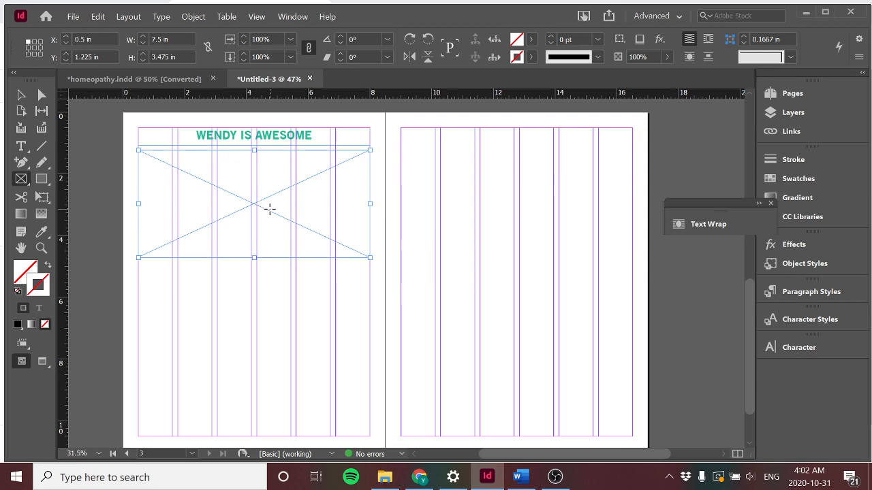
pyautogui.hotkey('ctrl', 'd')
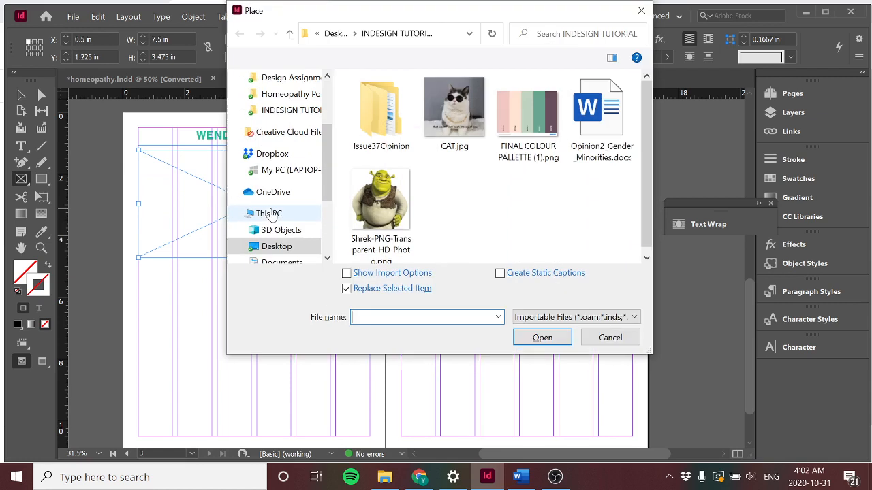
pyautogui.moveTo(609, 17); pyautogui.dragTo(695, 23)
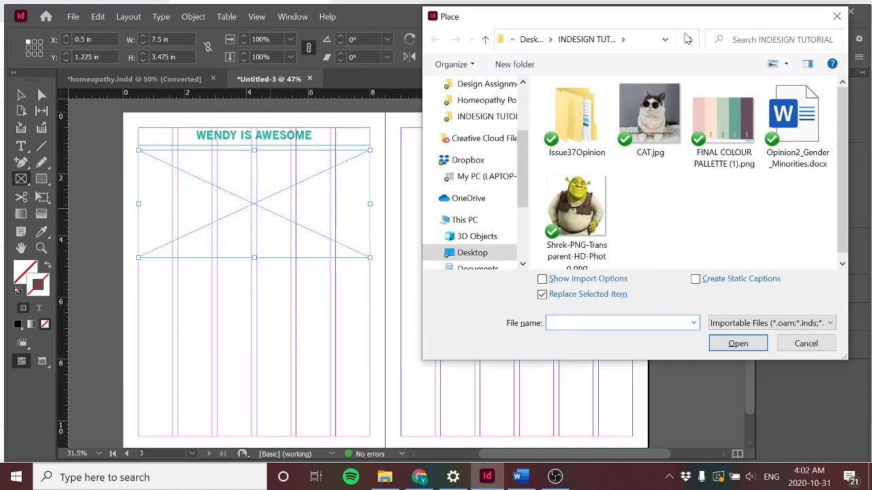
pyautogui.click(654, 126)
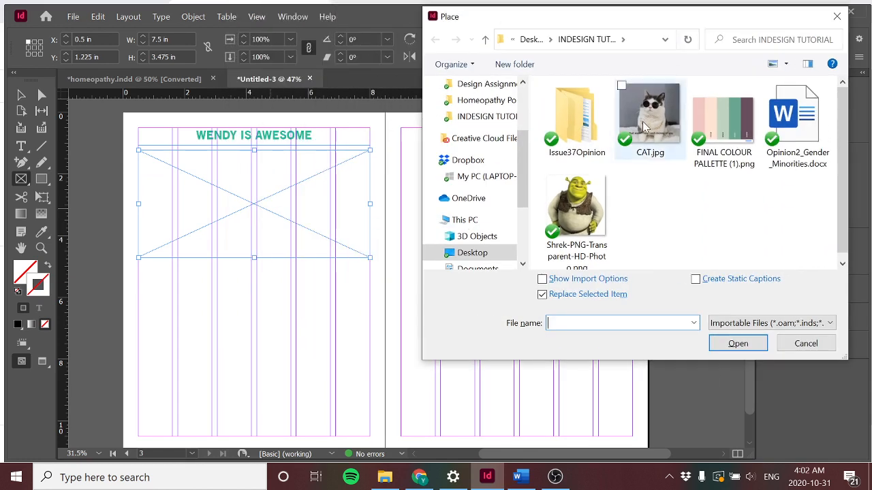
pyautogui.click(738, 343)
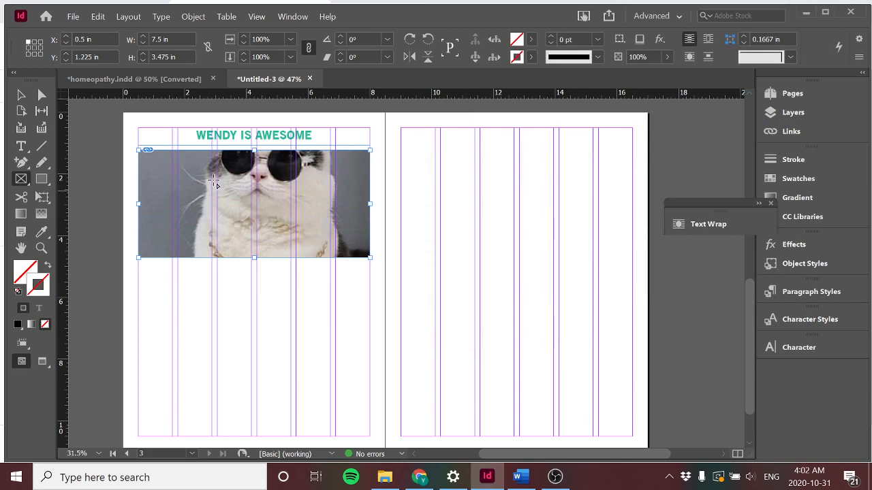
pyautogui.click(281, 227)
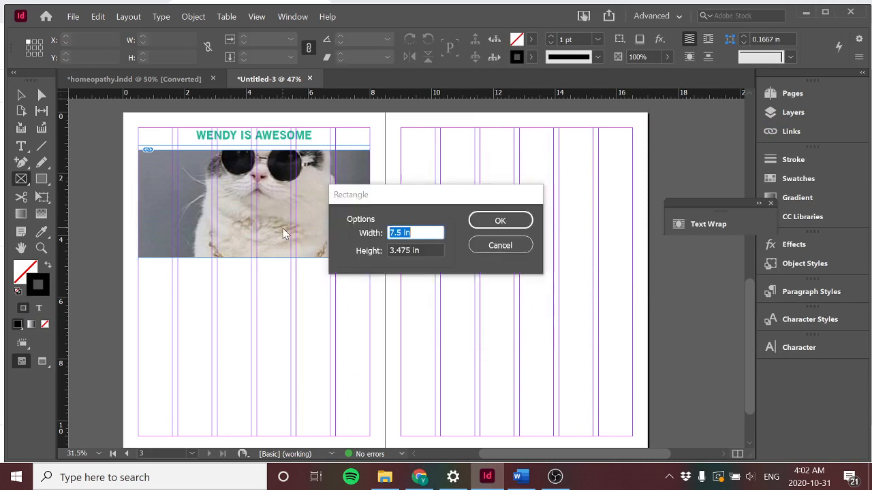
pyautogui.click(494, 246)
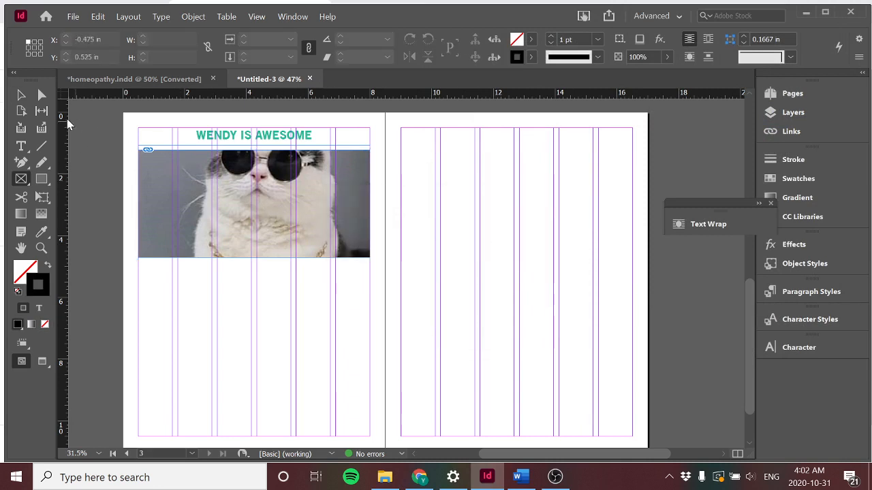
# Step: Move the cat photo down inside its frame to an offset of about X -1.25 in, Y -2.8 in, and reselect the frame
pyautogui.click(40, 96)
pyautogui.click(245, 196)
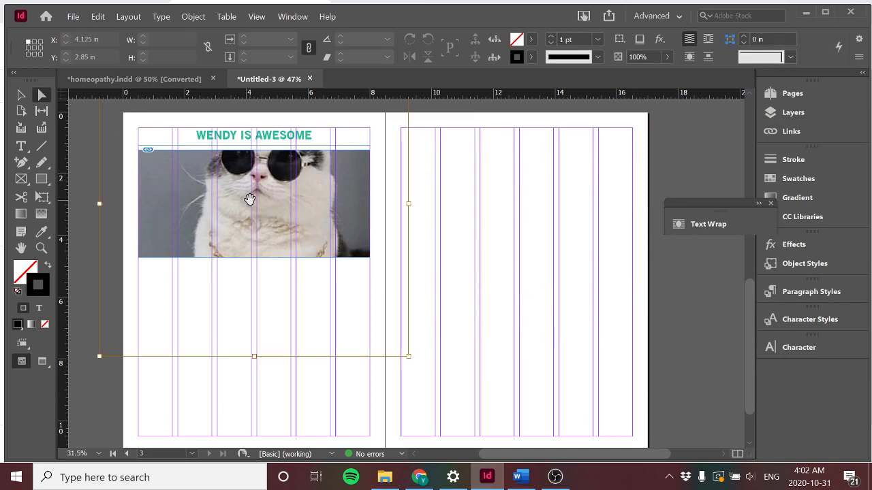
pyautogui.moveTo(268, 201)
pyautogui.mouseDown()
pyautogui.moveTo(273, 232)
pyautogui.moveTo(271, 218)
pyautogui.moveTo(276, 225)
pyautogui.moveTo(284, 213)
pyautogui.moveTo(281, 196)
pyautogui.mouseUp()
pyautogui.click(21, 96)
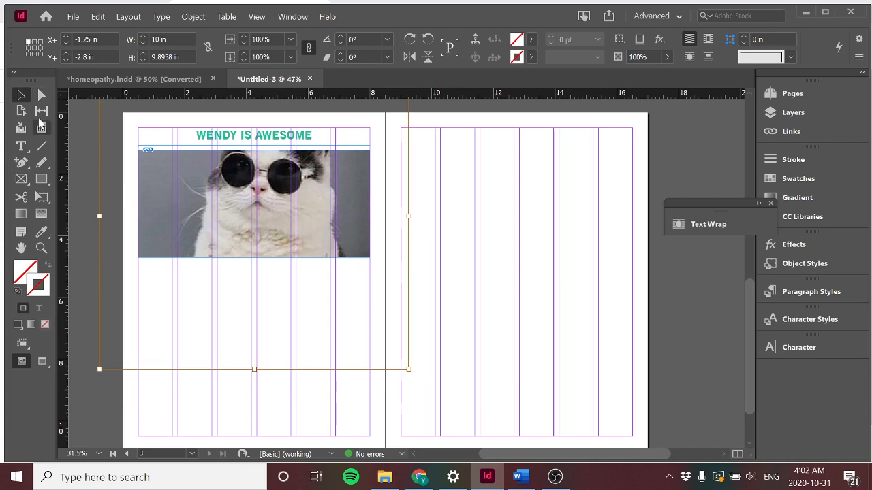
pyautogui.click(175, 173)
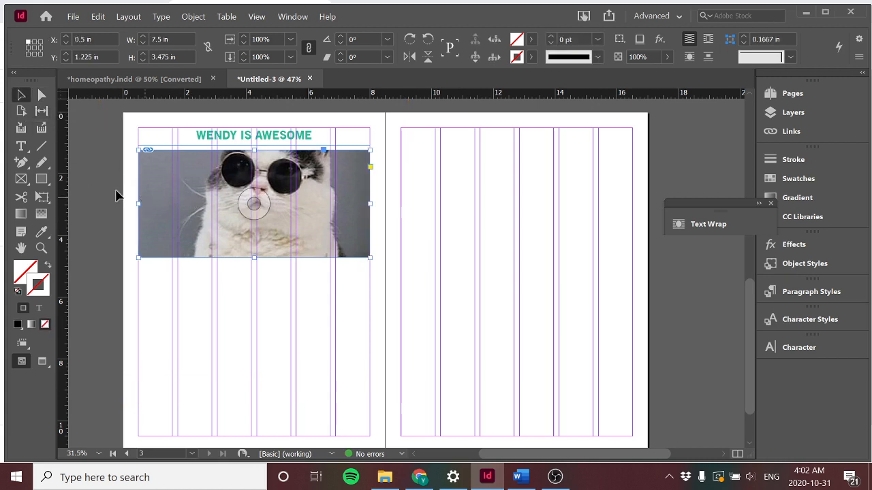
# Step: Shift the cat photo within its frame to an offset of about X -1.05 in, Y -2.9 in, and deselect it
pyautogui.doubleClick(195, 208)
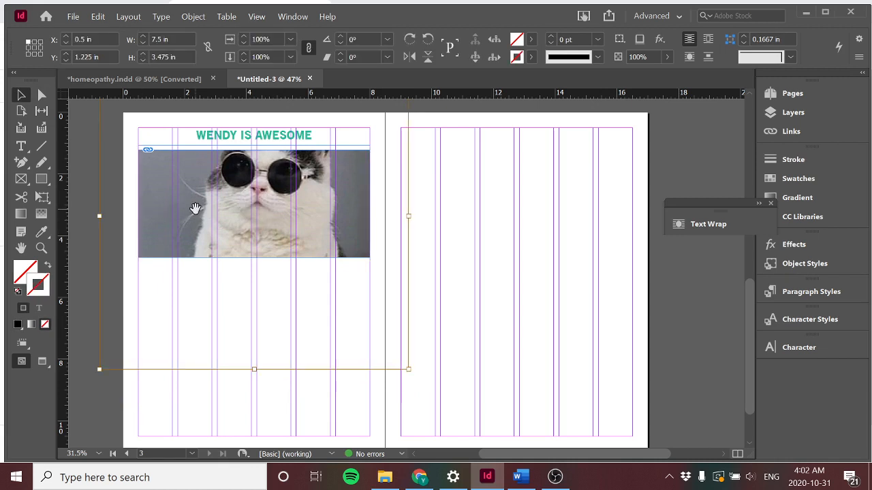
pyautogui.moveTo(194, 205)
pyautogui.mouseDown()
pyautogui.moveTo(195, 279)
pyautogui.moveTo(204, 206)
pyautogui.mouseUp()
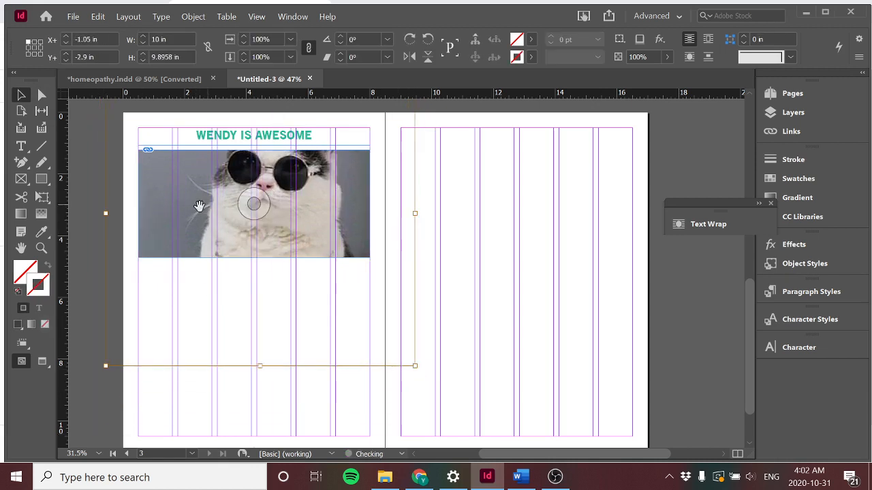
pyautogui.click(95, 203)
# Step: Raise the bottom edge of the cat photo's frame slightly, keeping its full column width, and select the photo inside it
pyautogui.click(195, 212)
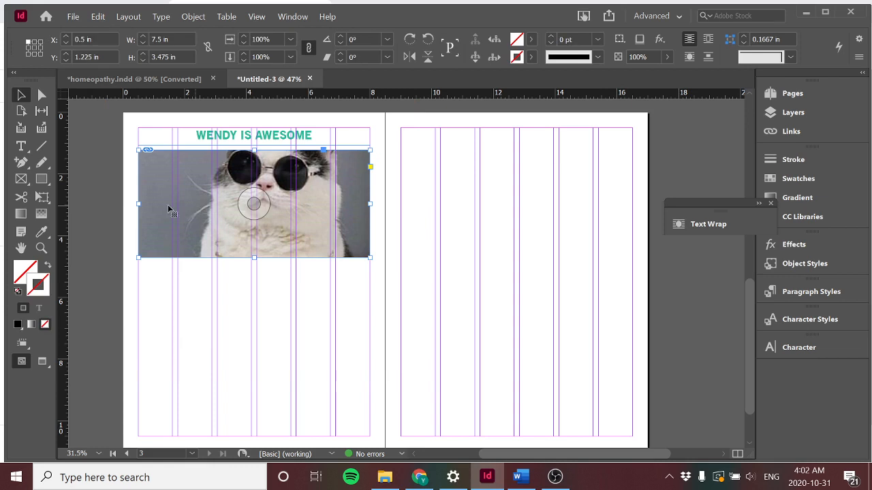
pyautogui.moveTo(138, 204)
pyautogui.mouseDown()
pyautogui.moveTo(196, 203)
pyautogui.moveTo(139, 205)
pyautogui.mouseUp()
pyautogui.moveTo(253, 257); pyautogui.dragTo(306, 241)
pyautogui.click(331, 237)
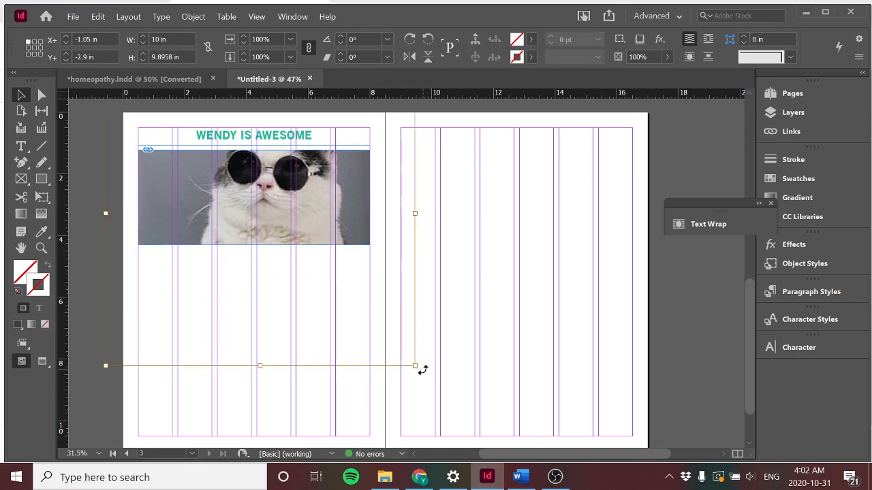
# Step: Try rotating the cat photo freely inside its frame, and undo the rotations
pyautogui.moveTo(420, 367); pyautogui.dragTo(448, 329)
pyautogui.click(454, 327)
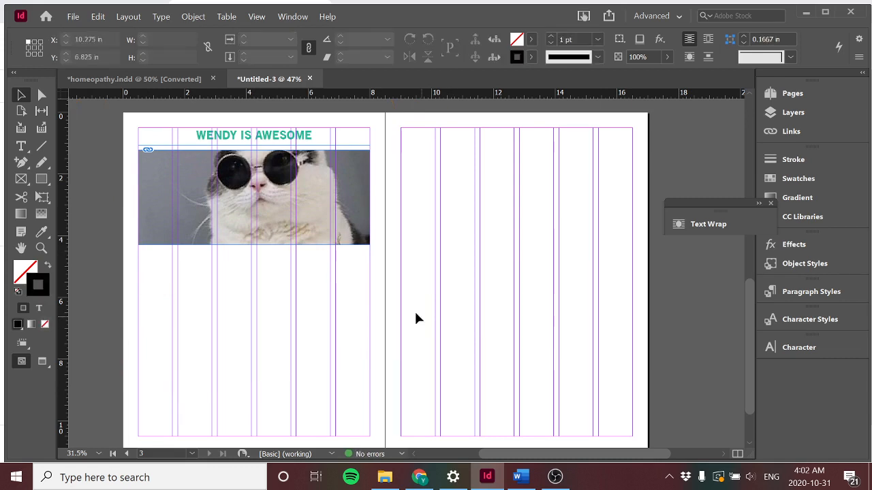
pyautogui.doubleClick(321, 222)
pyautogui.moveTo(445, 325); pyautogui.dragTo(410, 300)
pyautogui.hotkey('ctrl', 'z')
pyautogui.hotkey('ctrl', 'z')
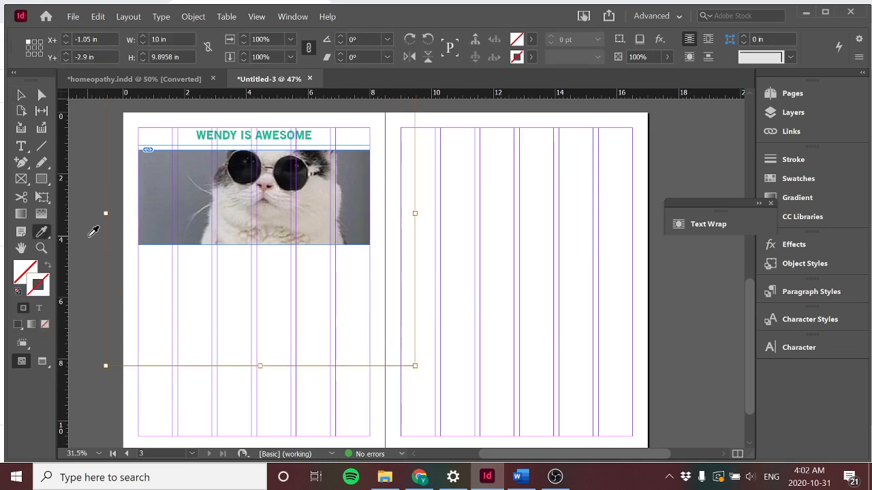
# Step: Fit the cat photo to its frame with Fill Frame Proportionally
pyautogui.click(225, 194)
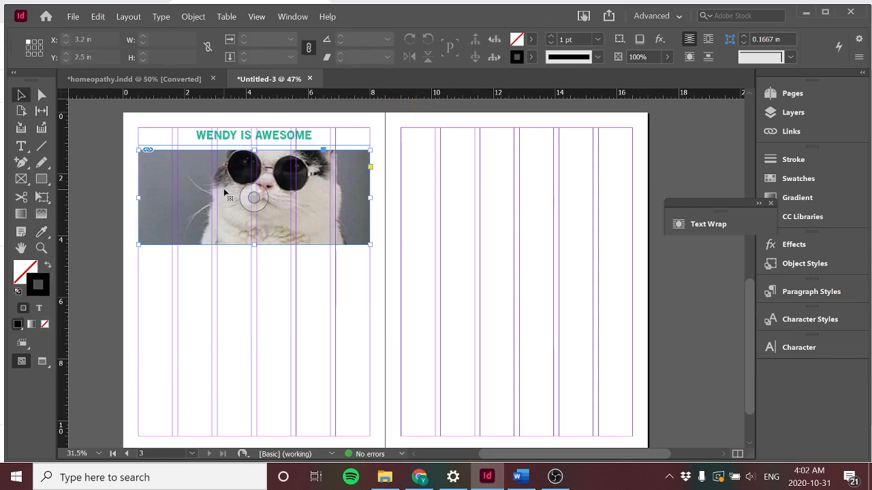
pyautogui.rightClick(227, 195)
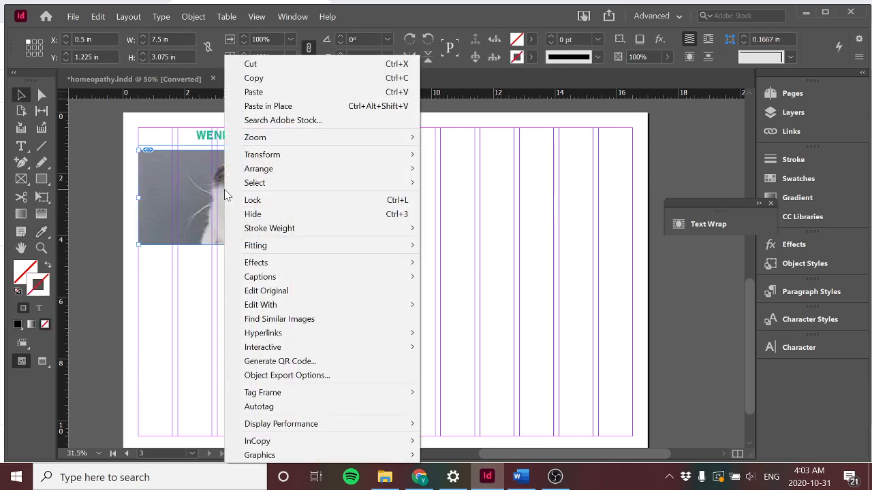
pyautogui.moveTo(279, 249)
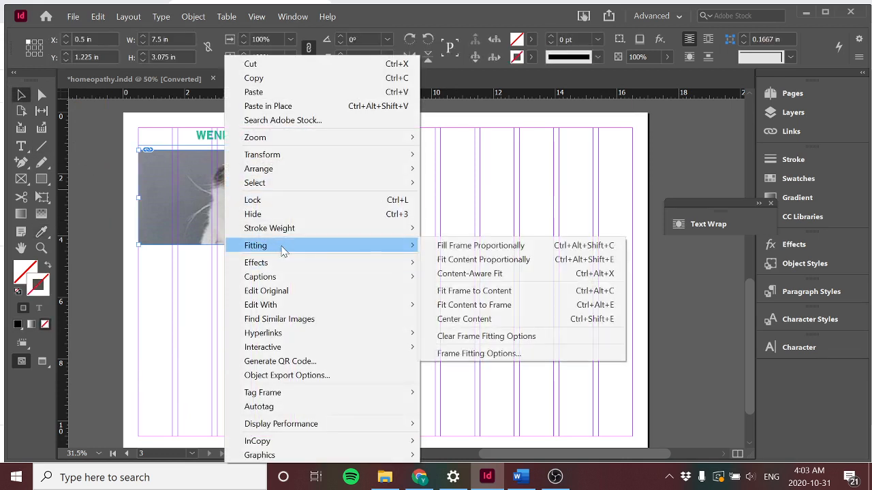
pyautogui.click(451, 250)
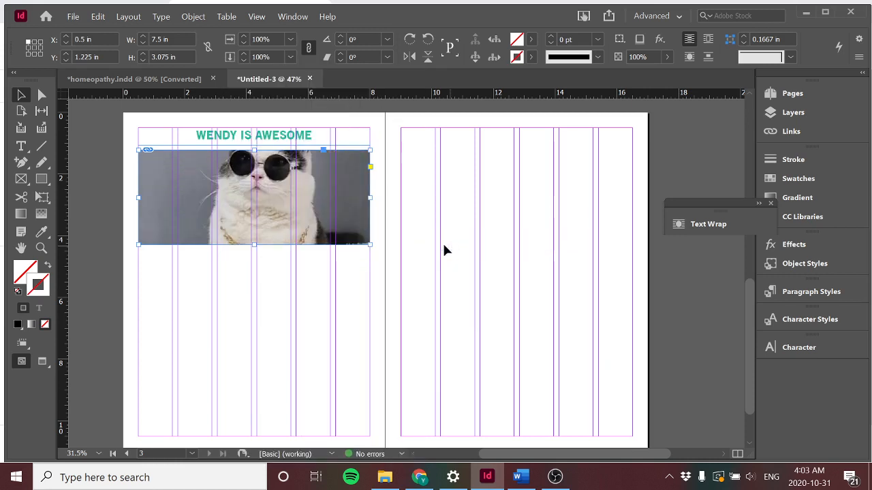
# Step: Move the cat photo down within its frame to an offset of about X 0 in, Y -1.275 in, and preview the spread without guides
pyautogui.doubleClick(335, 212)
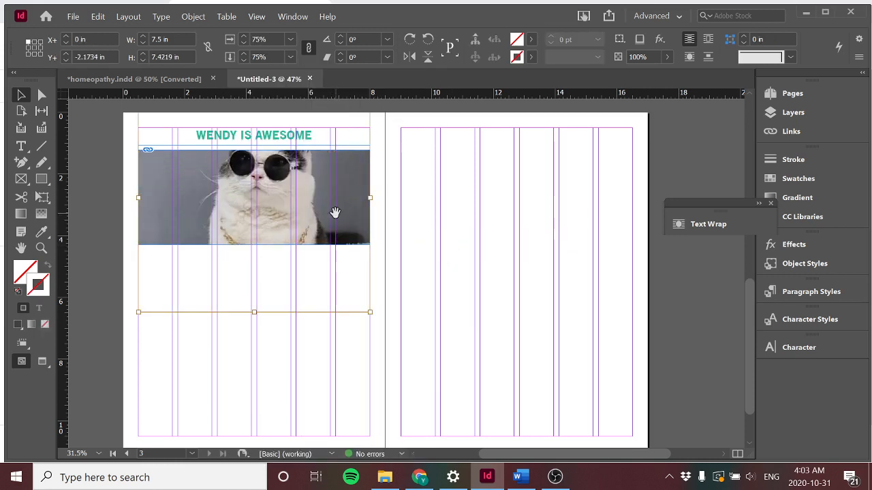
pyautogui.click(366, 249)
pyautogui.doubleClick(282, 218)
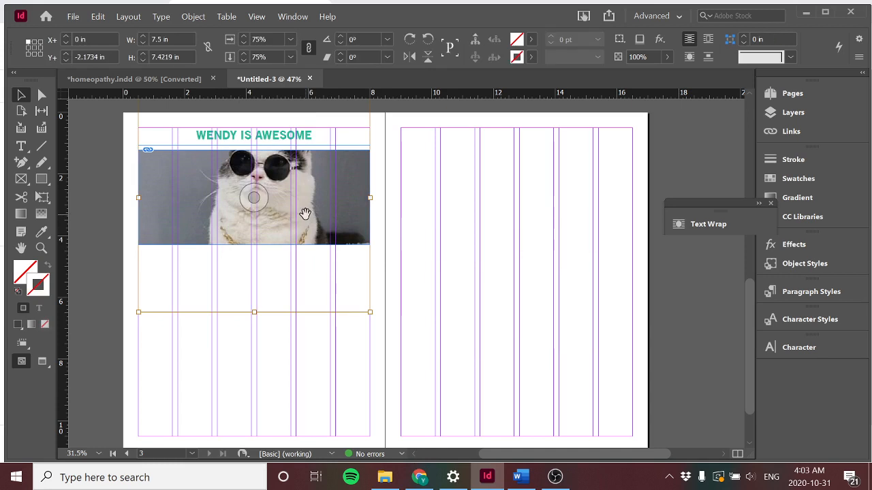
pyautogui.moveTo(306, 215)
pyautogui.mouseDown()
pyautogui.moveTo(305, 251)
pyautogui.moveTo(312, 220)
pyautogui.mouseUp()
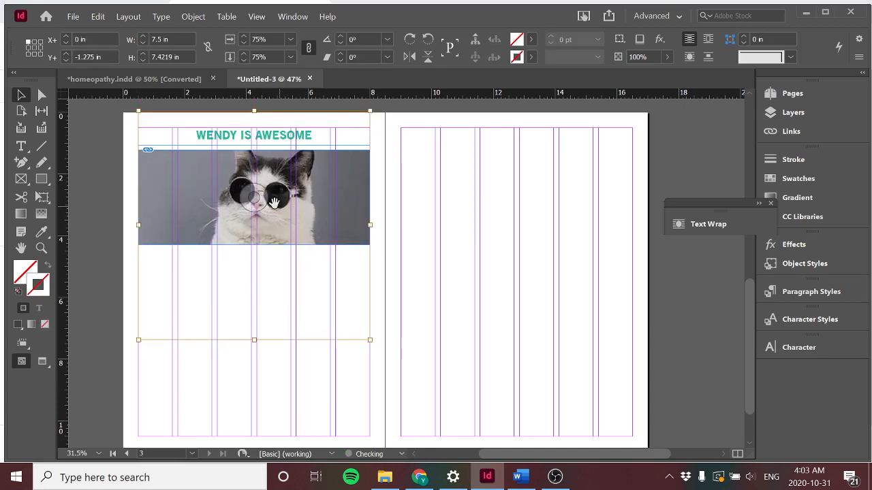
pyautogui.click(85, 235)
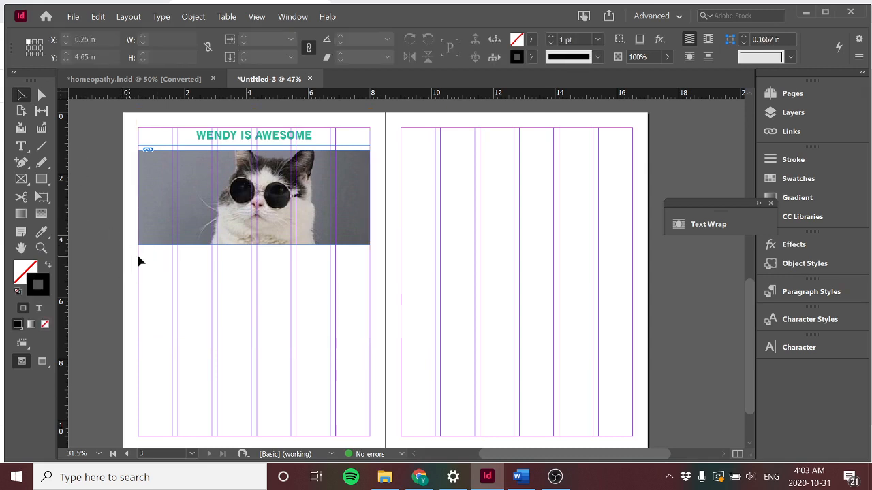
pyautogui.press('w')
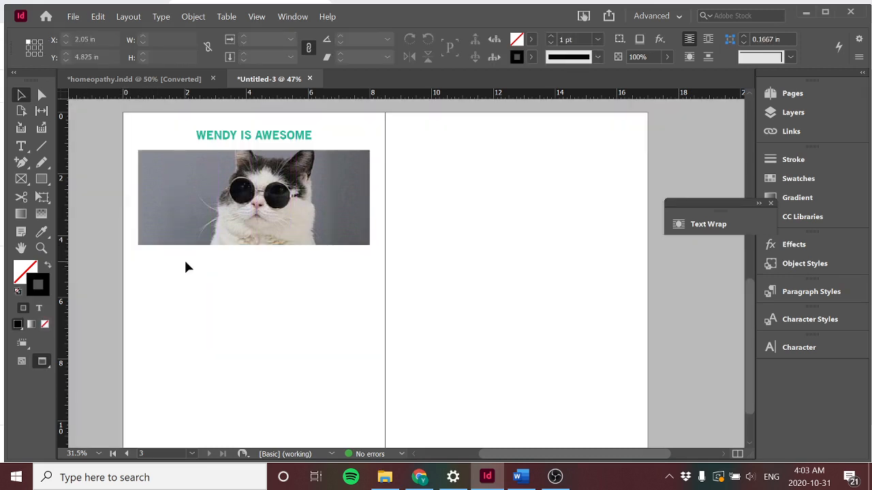
pyautogui.press('w')
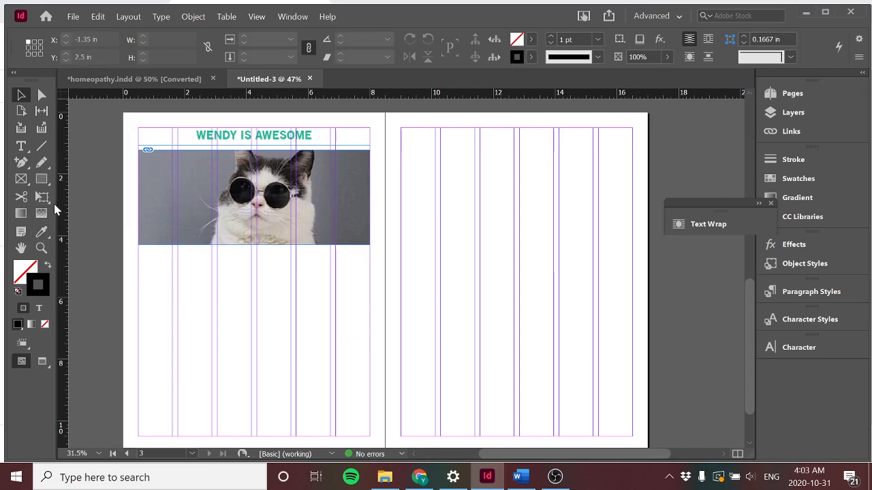
# Step: Draw a text frame about 7.5 × 6.1 in below the cat photo, spanning all columns, and fill it with placeholder text
pyautogui.click(22, 147)
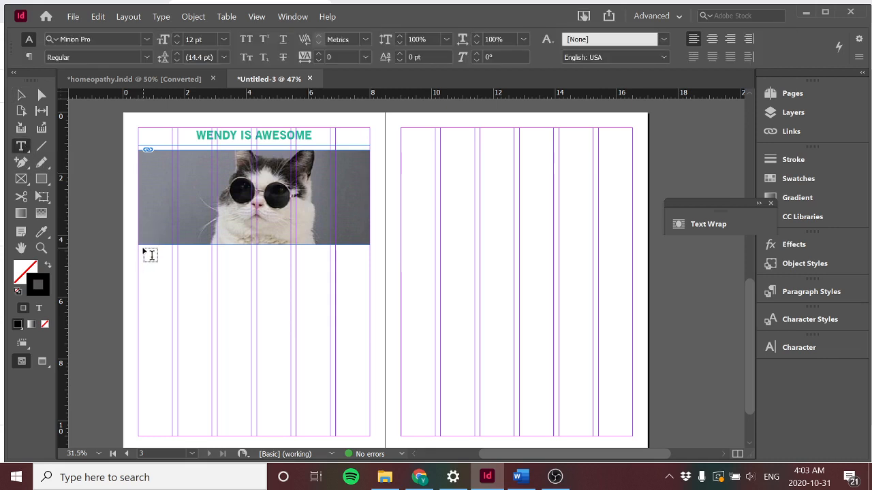
pyautogui.moveTo(141, 252); pyautogui.dragTo(370, 434)
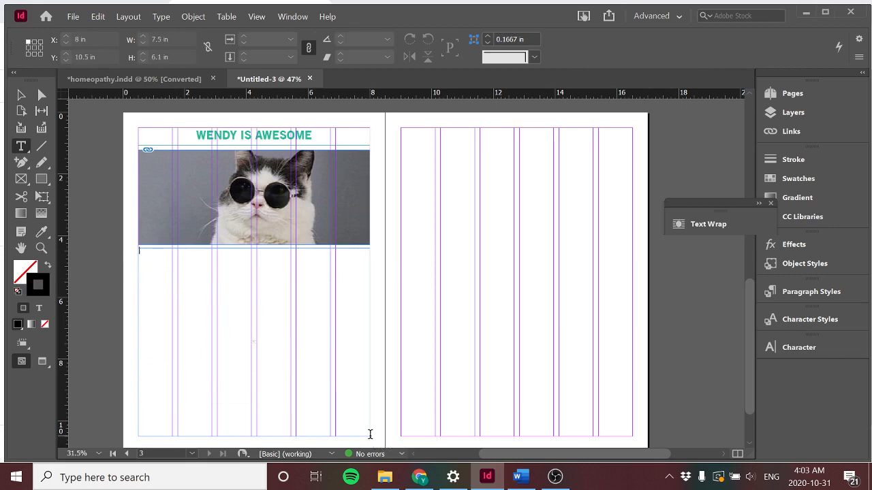
pyautogui.rightClick(232, 290)
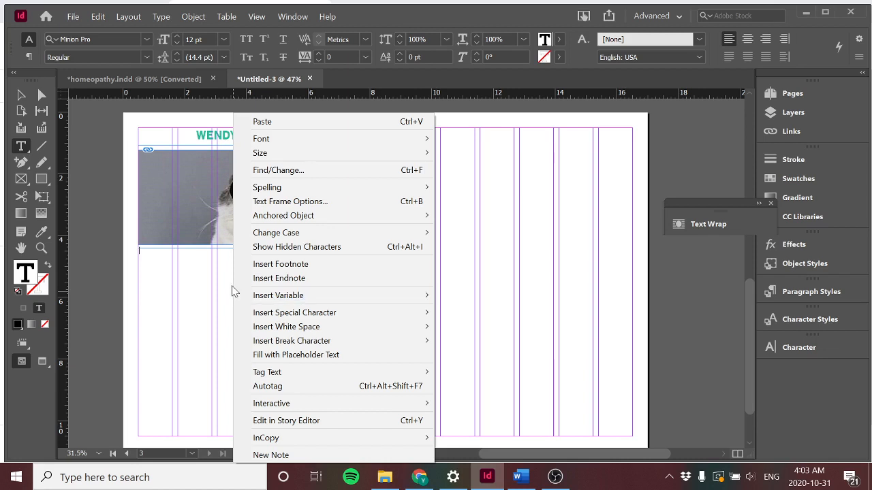
pyautogui.click(250, 354)
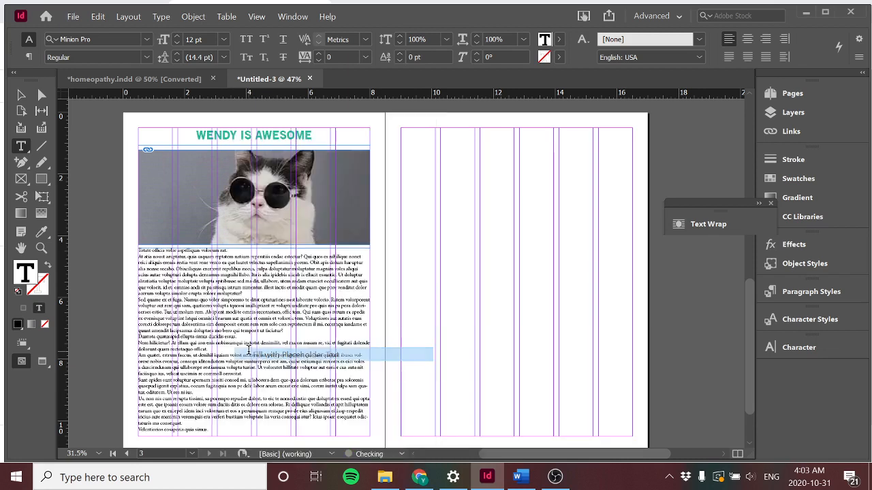
pyautogui.moveTo(208, 431); pyautogui.dragTo(177, 304)
pyautogui.click(170, 278)
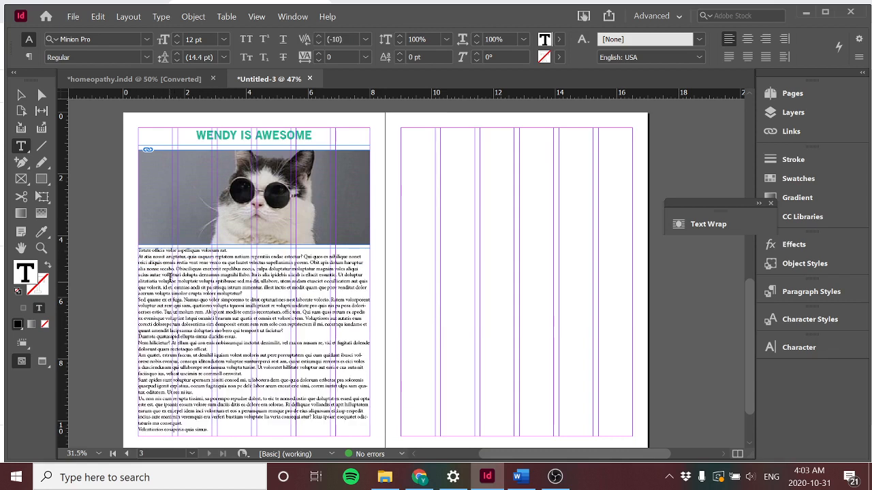
pyautogui.click(139, 251)
# Step: Divide the placeholder text frame into 2 columns in its Text Frame Options, trying 3 columns for comparison
pyautogui.click(21, 95)
pyautogui.click(235, 325)
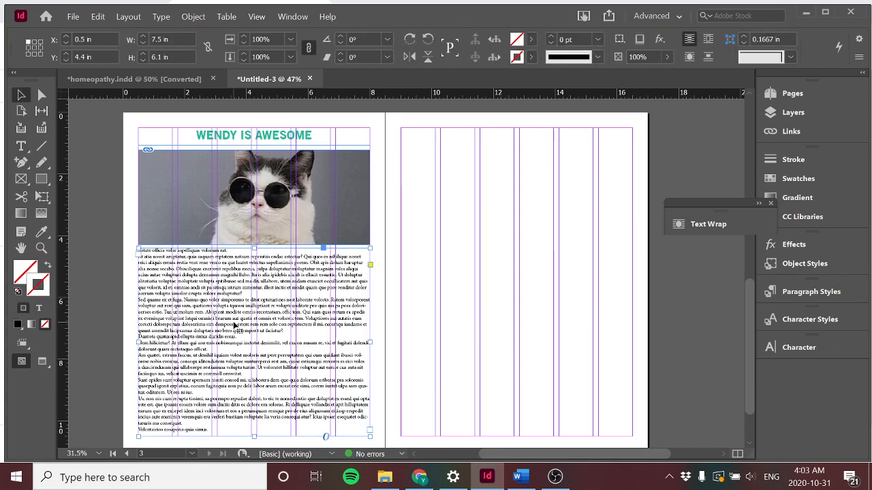
pyautogui.rightClick(237, 325)
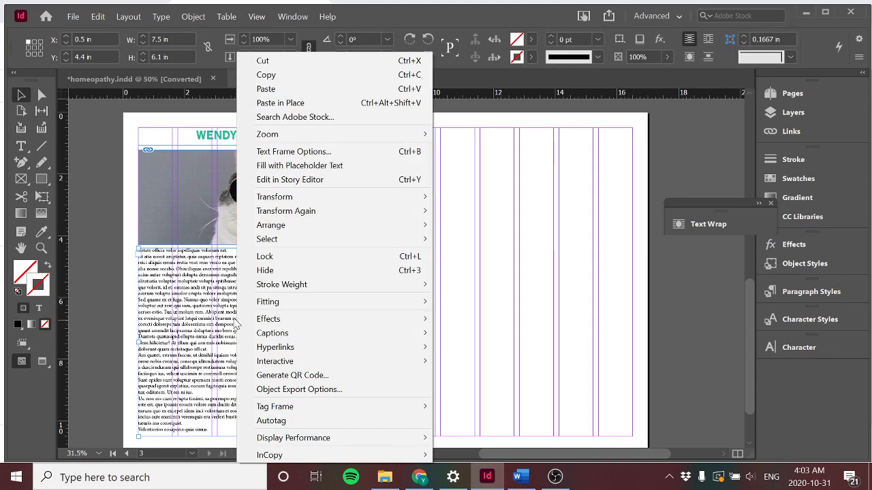
pyautogui.click(281, 152)
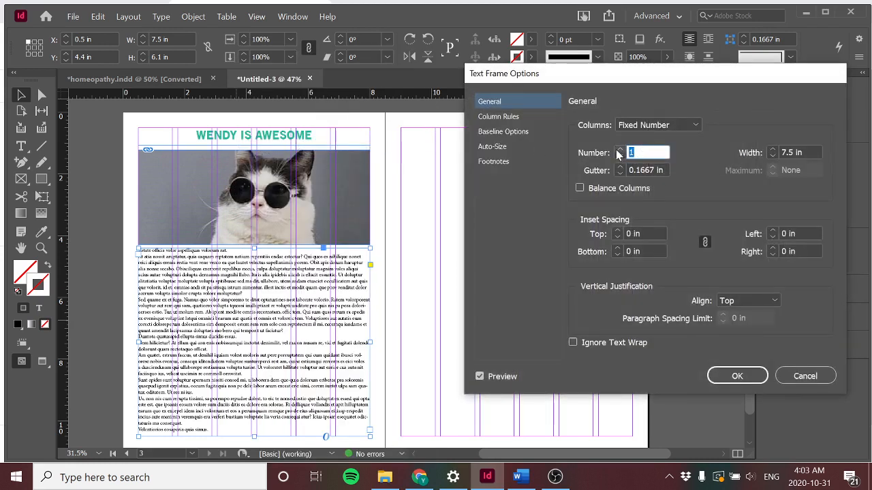
pyautogui.click(620, 150)
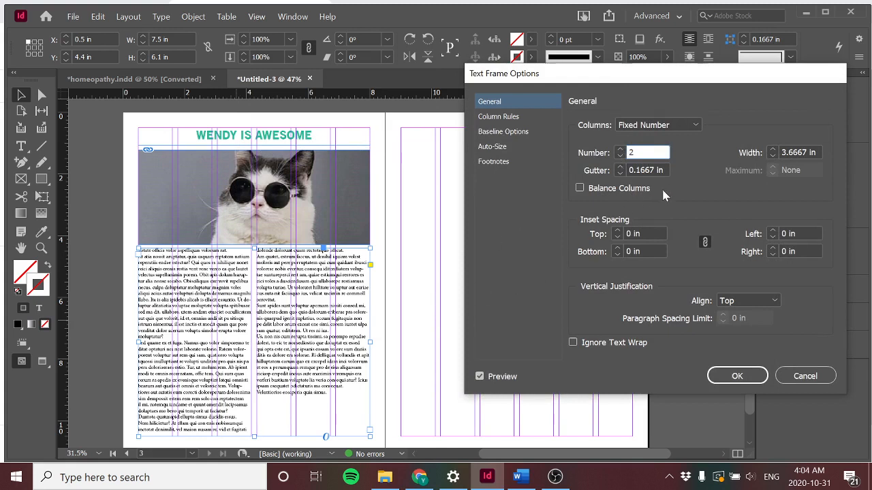
pyautogui.click(619, 149)
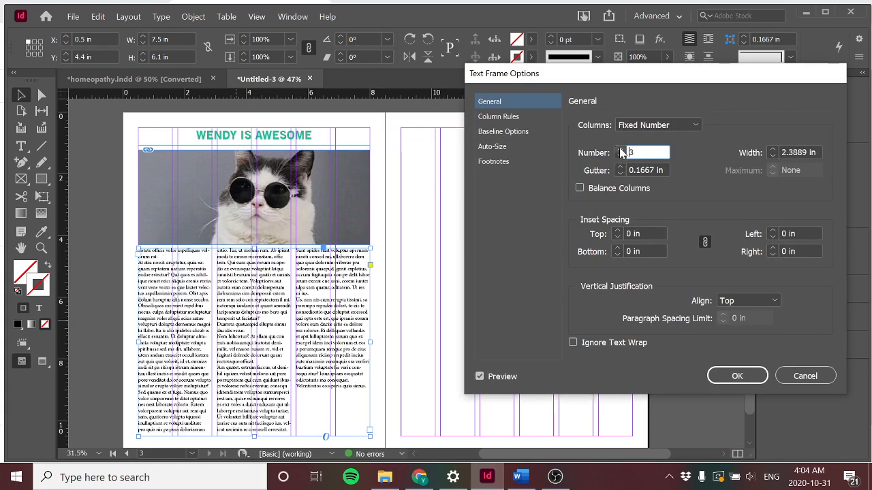
pyautogui.click(619, 156)
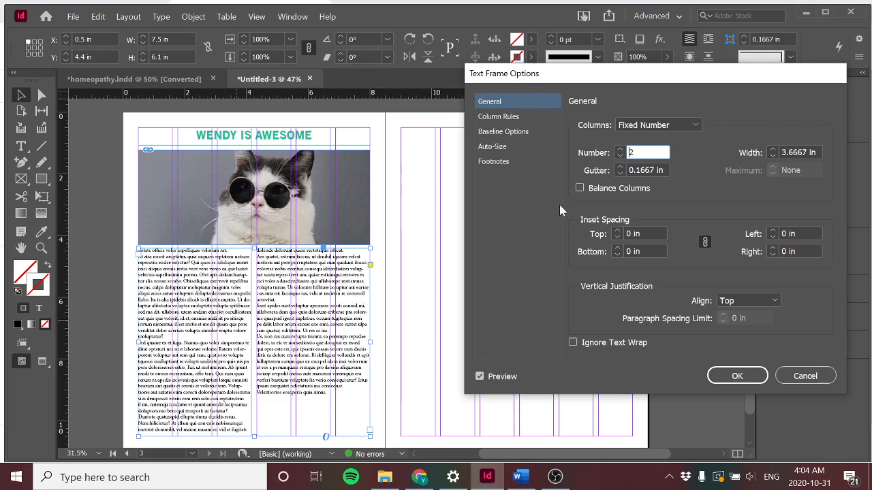
# Step: Set the text frame's column gutter to 0.1875 in, keep the top inset at 0 in, and apply the options
pyautogui.click(620, 167)
pyautogui.click(620, 166)
pyautogui.click(619, 166)
pyautogui.click(620, 167)
pyautogui.click(619, 167)
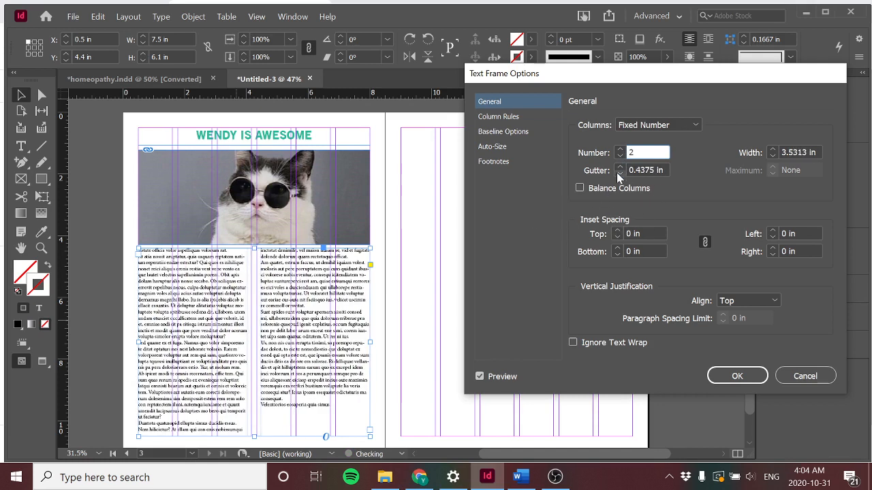
pyautogui.click(623, 173)
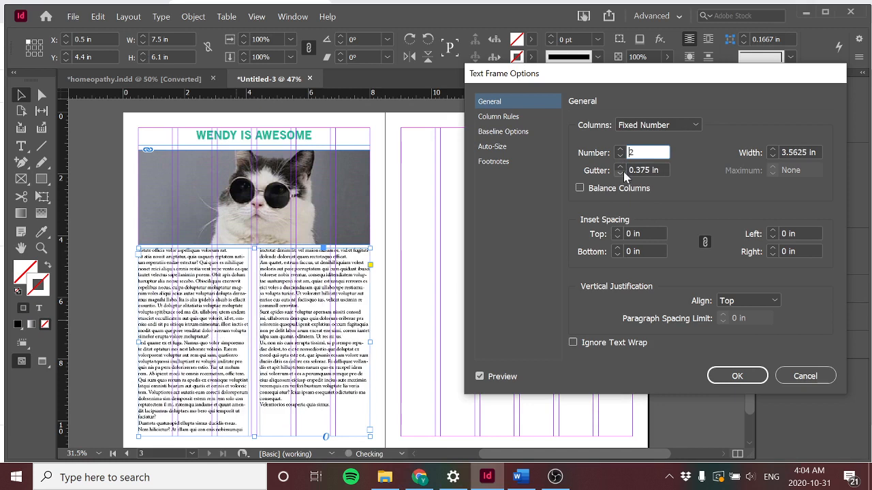
pyautogui.click(623, 173)
pyautogui.click(622, 173)
pyautogui.click(624, 174)
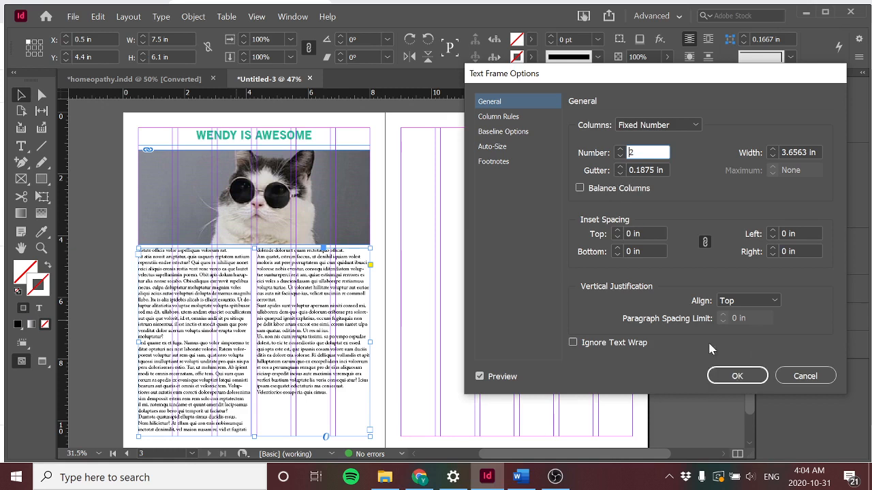
pyautogui.click(617, 232)
pyautogui.click(617, 237)
pyautogui.click(738, 376)
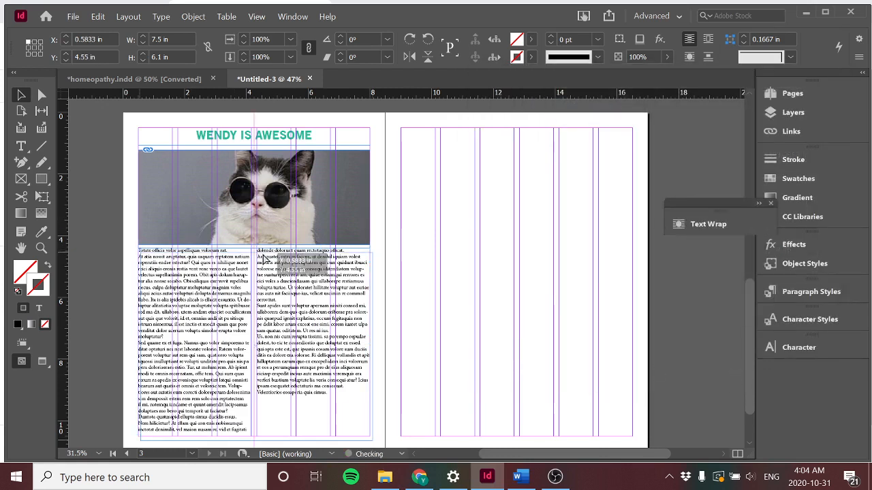
# Step: Lower the top edge of the two-column text frame to Y 4.55 in, making it 5.95 in high, and preview the spread without guides
pyautogui.moveTo(254, 249); pyautogui.dragTo(255, 254)
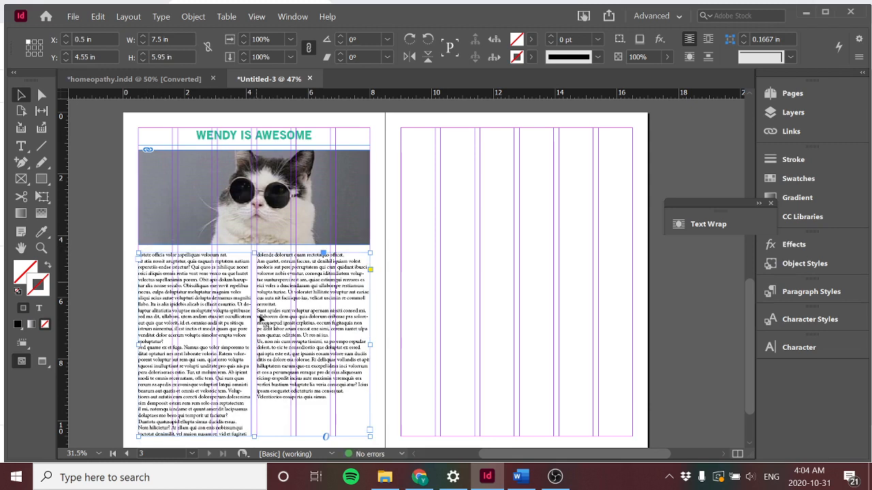
pyautogui.click(444, 371)
pyautogui.press('w')
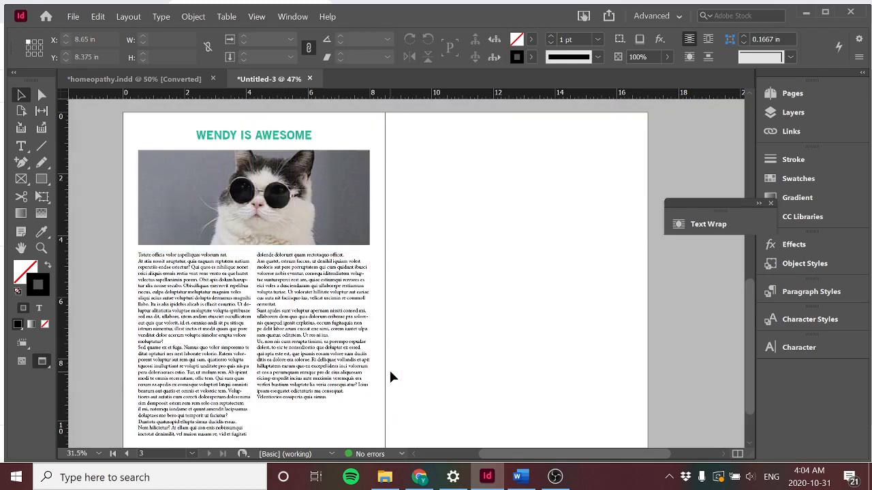
pyautogui.press('w')
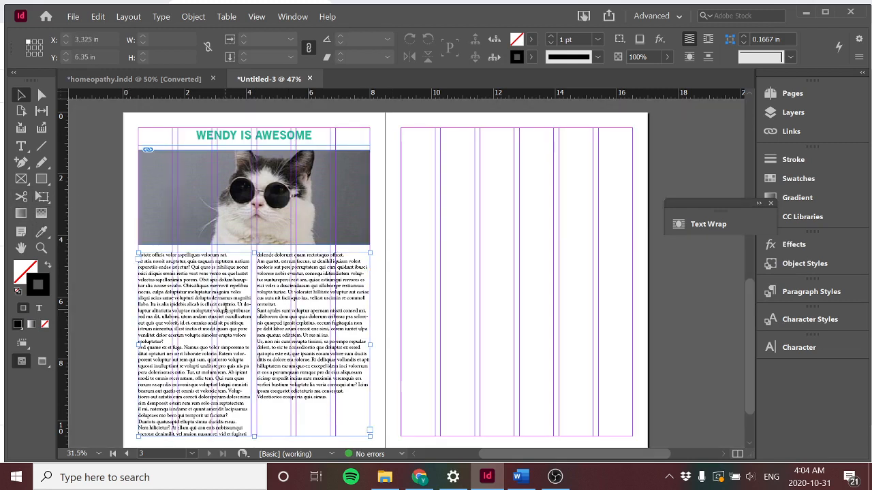
# Step: Insert a run of random filler letters at the end of the short paragraph near the bottom of the first text column
pyautogui.doubleClick(256, 334)
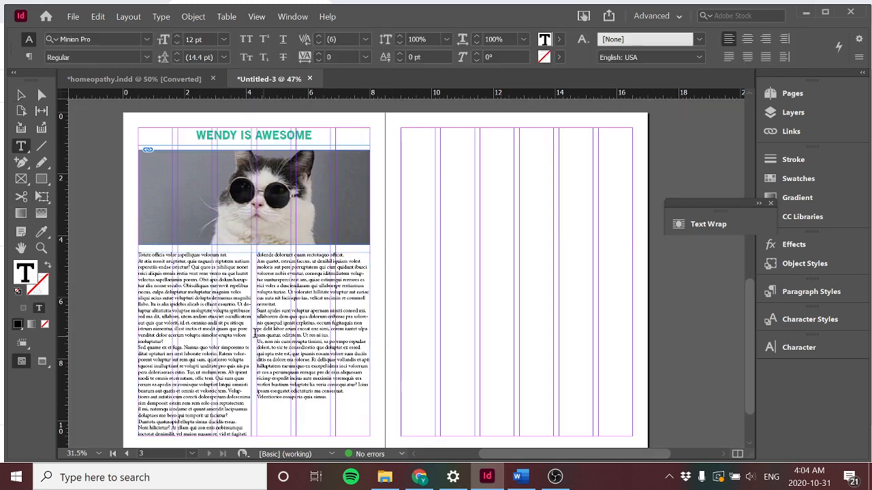
pyautogui.click(243, 423)
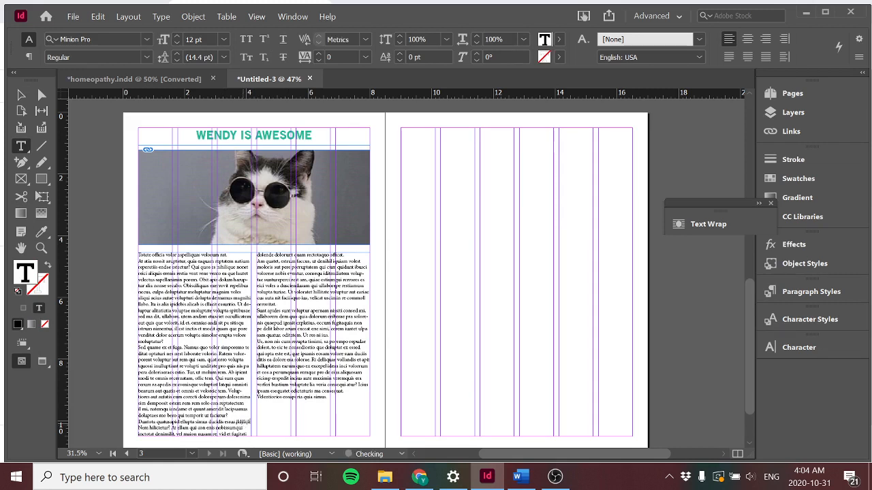
pyautogui.write('jlkjk-')
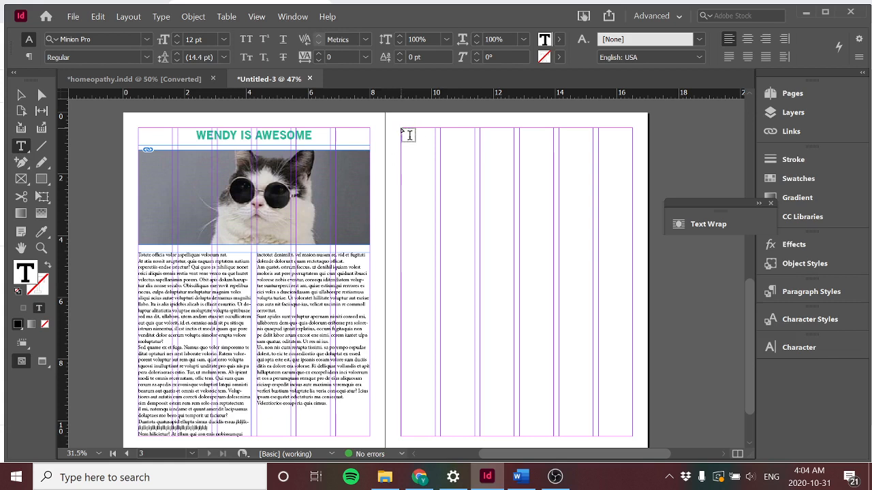
# Step: Fill the remaining space in the left page's two-column text frame with placeholder text
pyautogui.moveTo(401, 129); pyautogui.dragTo(632, 436)
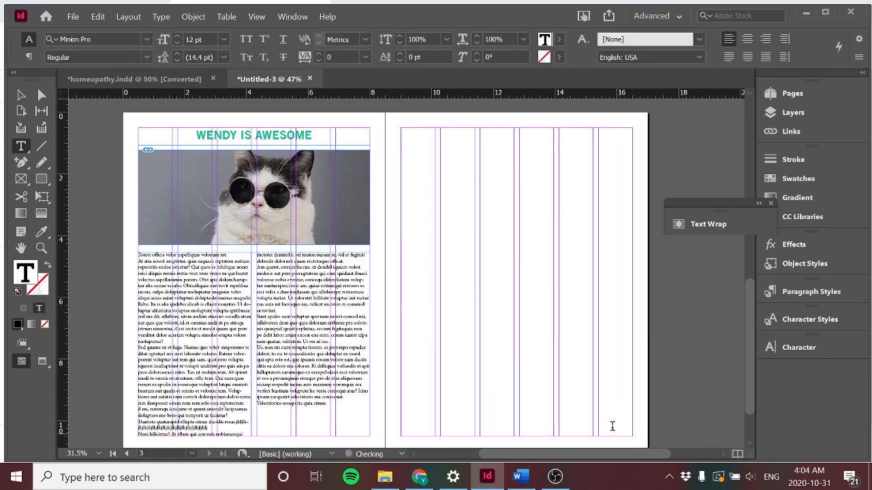
pyautogui.rightClick(327, 398)
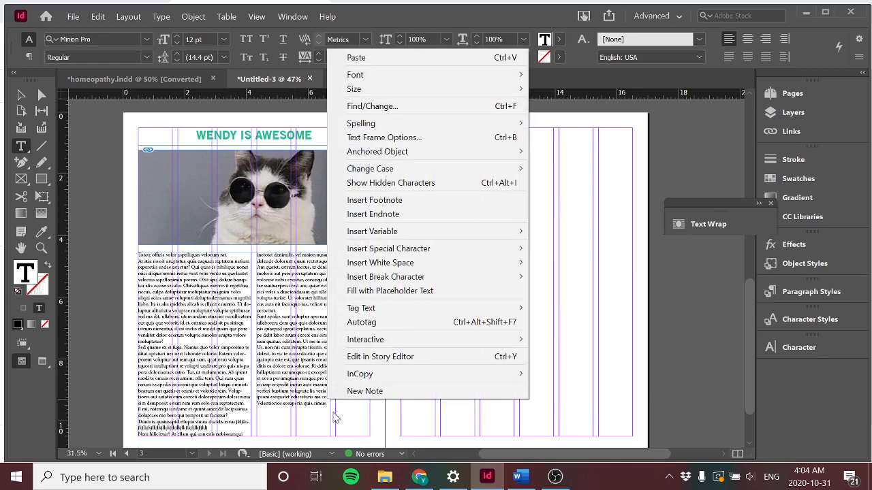
pyautogui.click(301, 320)
pyautogui.rightClick(306, 391)
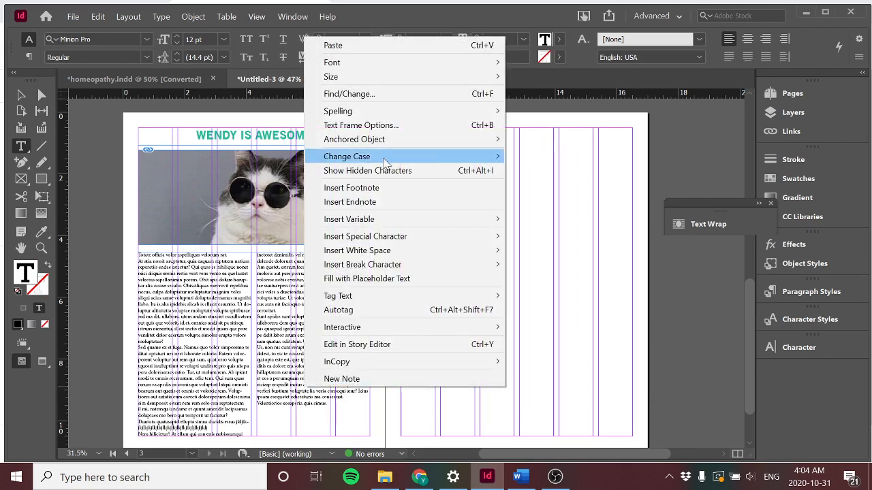
pyautogui.click(373, 126)
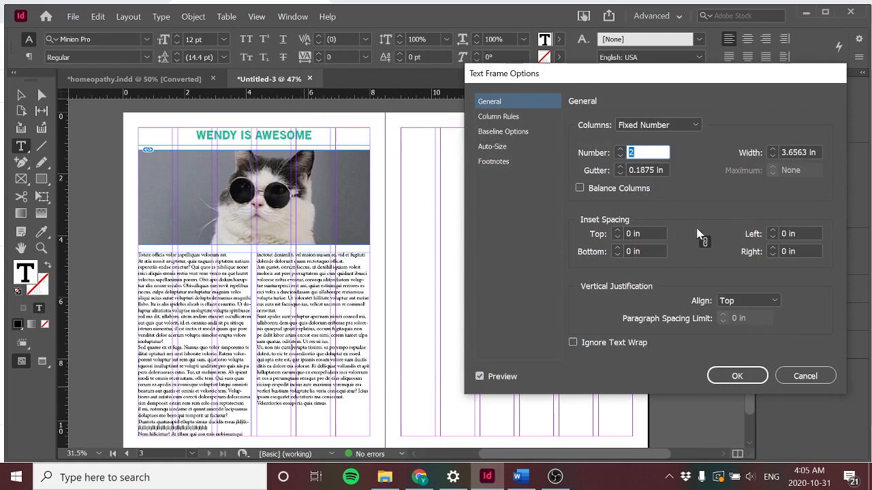
pyautogui.click(805, 376)
pyautogui.rightClick(306, 368)
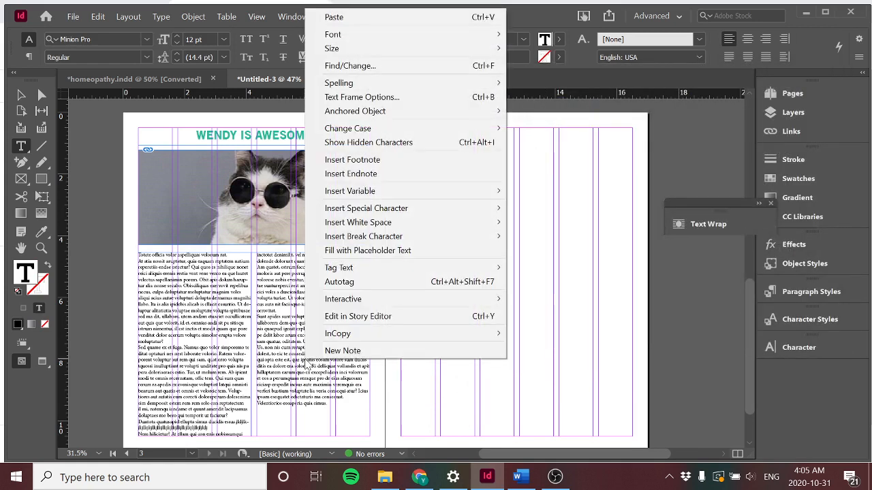
pyautogui.click(367, 250)
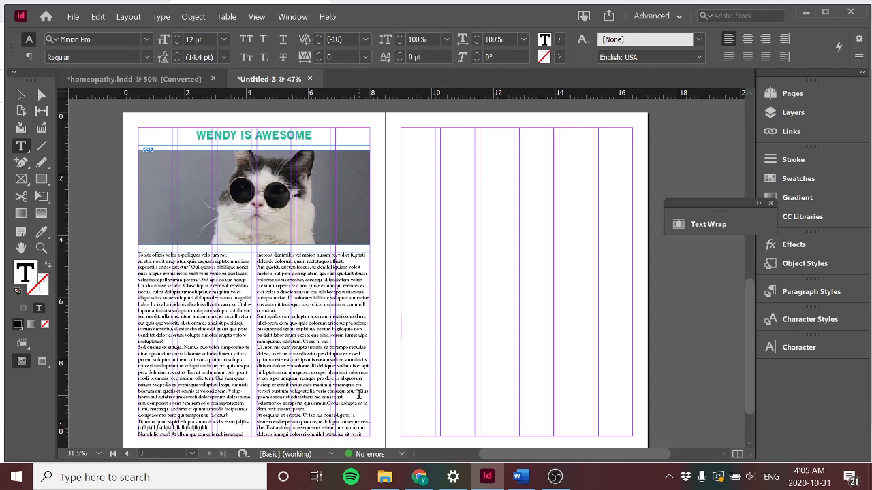
# Step: Raise the bottom edge of the left page's body text frame so that the frame is 4.275 in high
pyautogui.click(21, 96)
pyautogui.moveTo(255, 437)
pyautogui.mouseDown()
pyautogui.moveTo(258, 399)
pyautogui.moveTo(270, 395)
pyautogui.mouseUp()
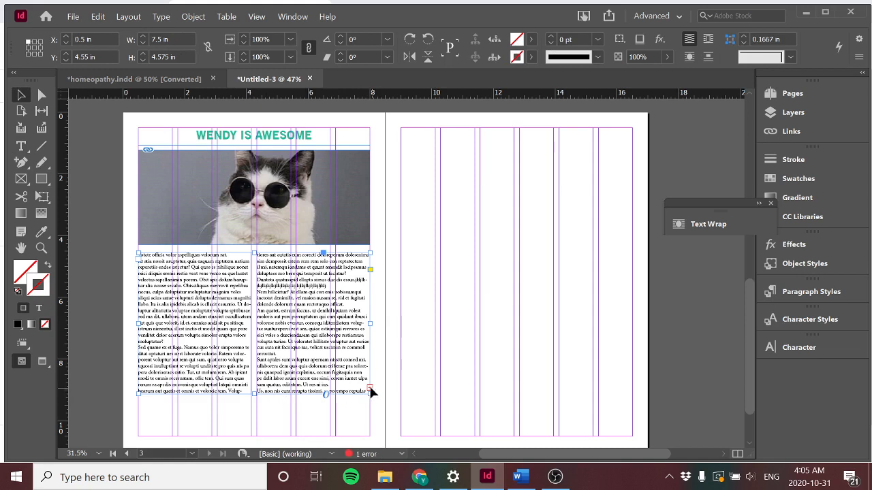
pyautogui.moveTo(255, 394); pyautogui.dragTo(255, 385)
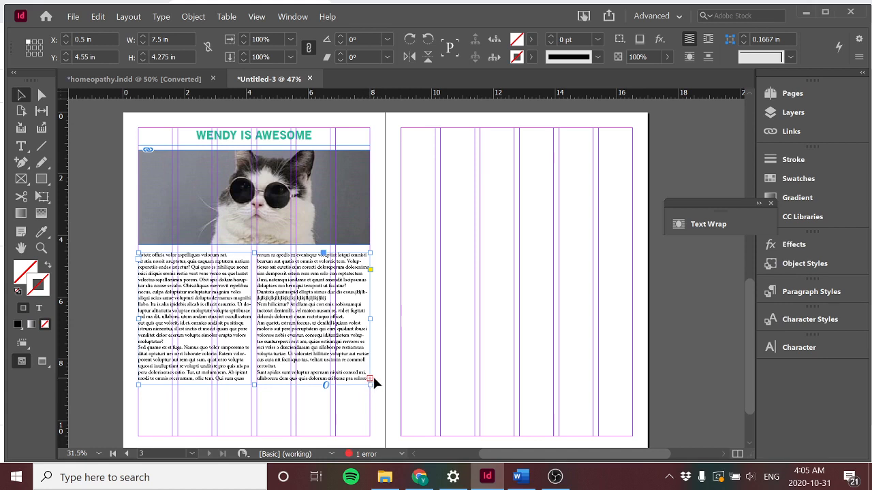
# Step: Thread the left frame's overset text into a new 7.5 x 10 in text frame within the right page's margins
pyautogui.click(368, 378)
pyautogui.click(442, 159)
pyautogui.moveTo(441, 159); pyautogui.dragTo(418, 141)
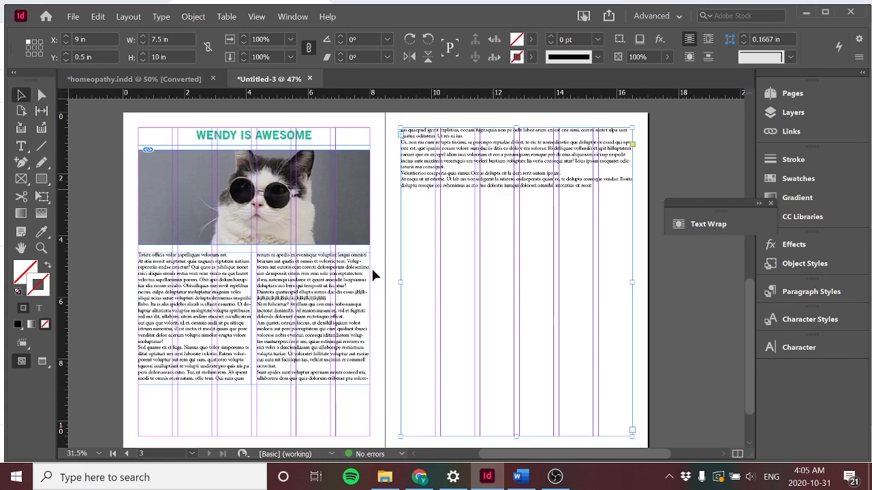
# Step: Insert a long run of repeated "jkl" filler letters mid-paragraph near the end of the left page's second column
pyautogui.doubleClick(288, 347)
pyautogui.write('jkljkljkljkl')
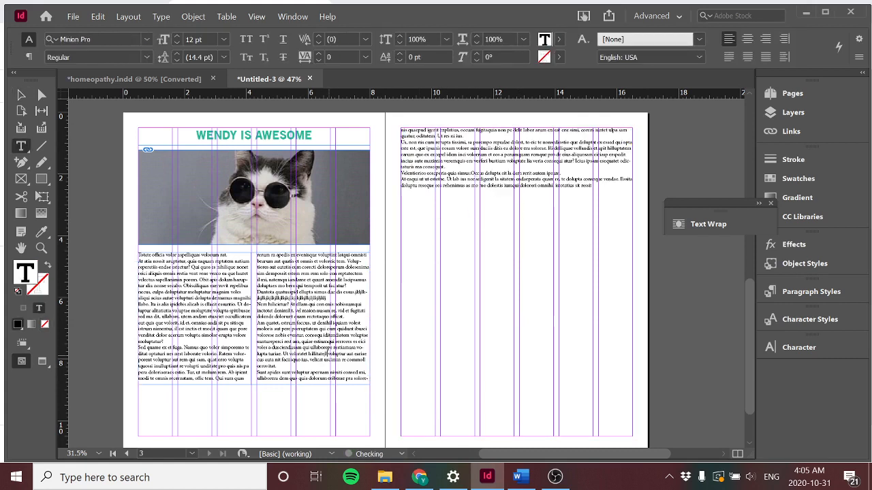
pyautogui.write('jkljkljkljkljkl')
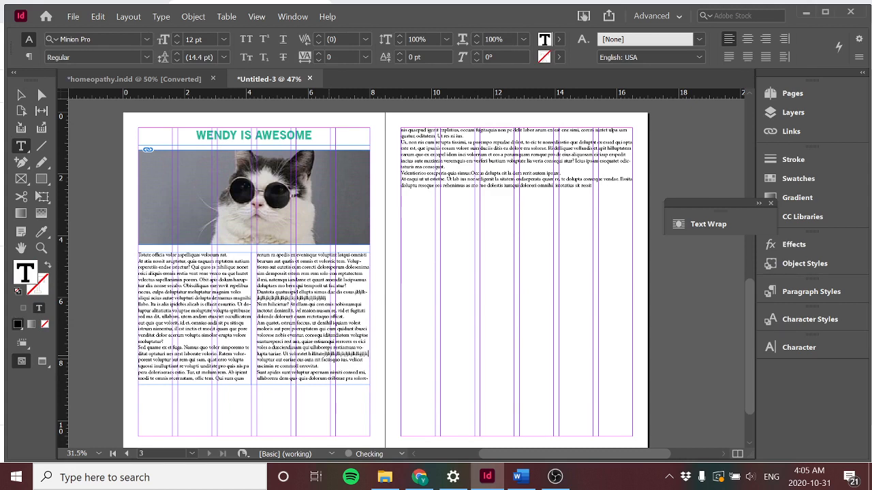
# Step: Add paragraph breaks after the filler letters to push the following text onto the right page, and remove the surplus ones
pyautogui.press('Return')
pyautogui.press('Return')
pyautogui.press('Return')
pyautogui.press('Return')
pyautogui.press('Return')
pyautogui.press('Return')
pyautogui.press('Return')
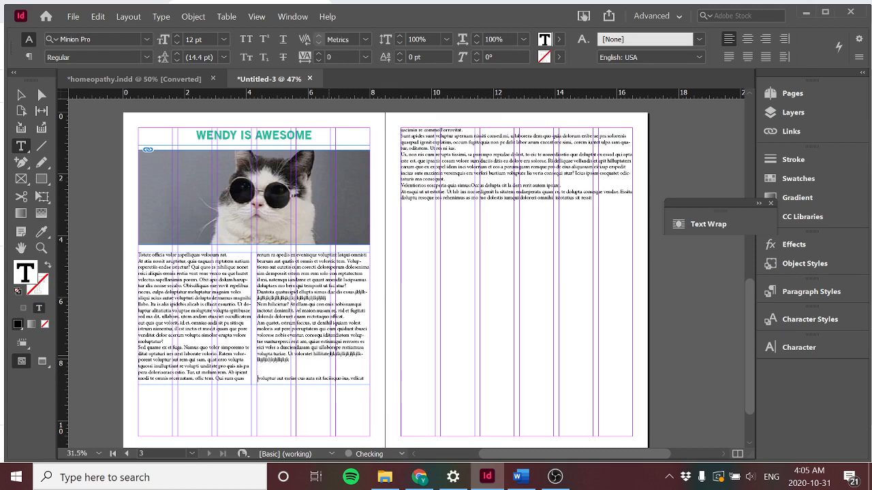
pyautogui.press('BackSpace')
pyautogui.press('BackSpace')
pyautogui.press('BackSpace')
pyautogui.press('BackSpace')
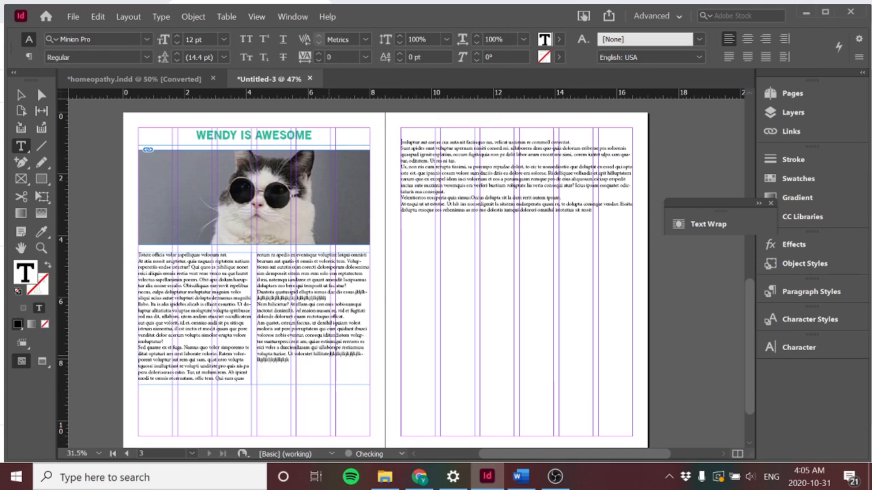
# Step: Divide the right page's threaded text frame into 2 columns in its Text Frame Options
pyautogui.click(20, 93)
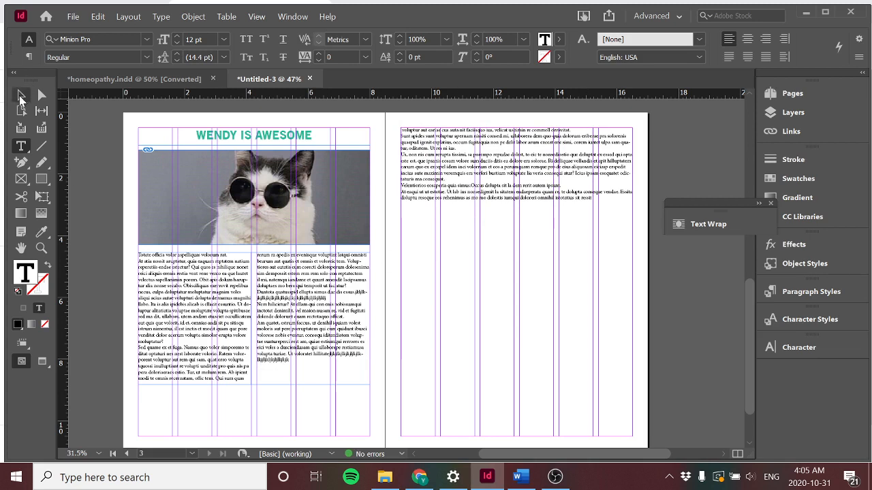
pyautogui.click(473, 169)
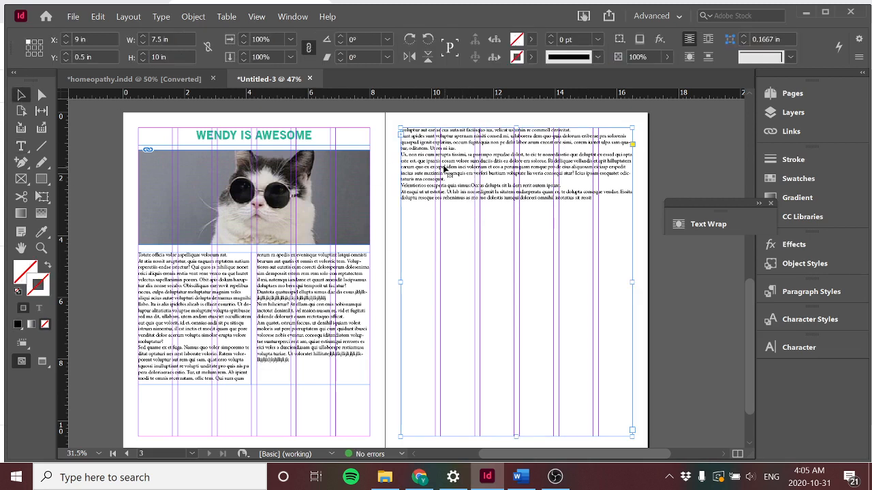
pyautogui.rightClick(493, 191)
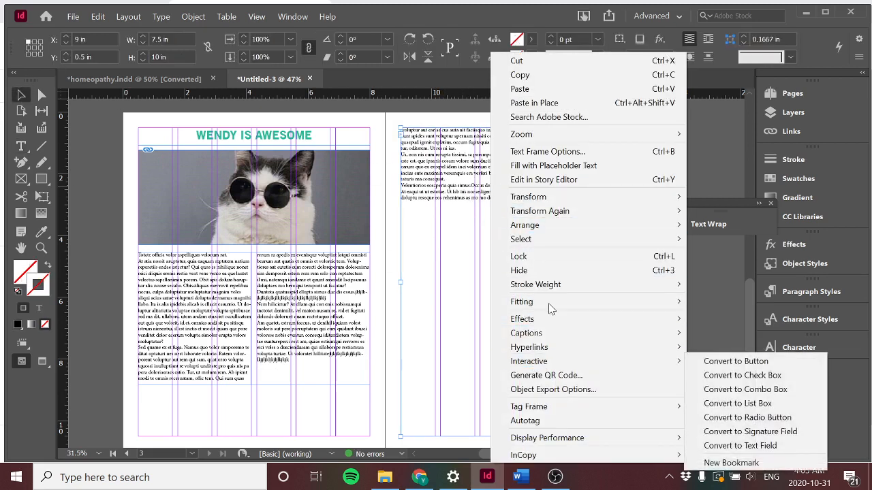
pyautogui.click(558, 153)
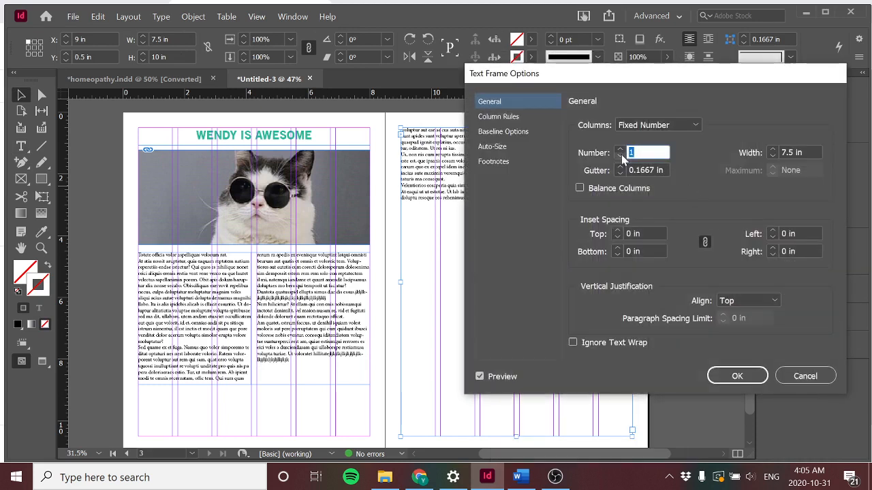
pyautogui.moveTo(651, 79); pyautogui.dragTo(800, 86)
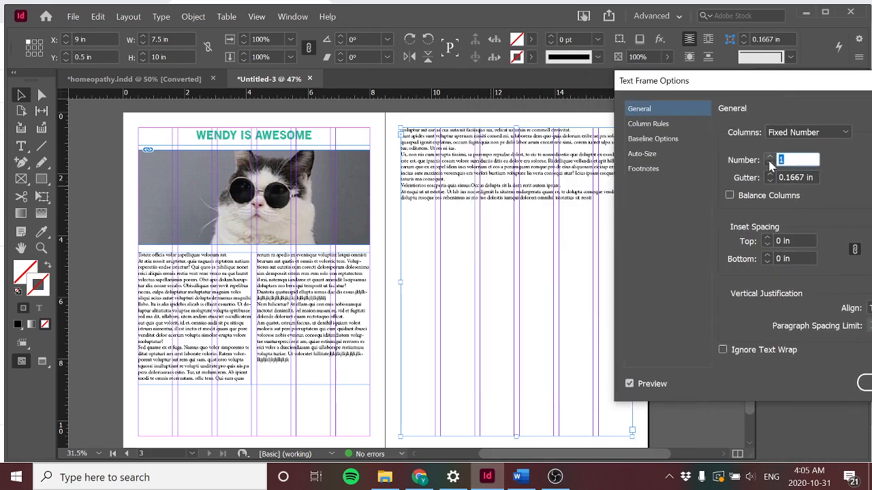
pyautogui.doubleClick(771, 158)
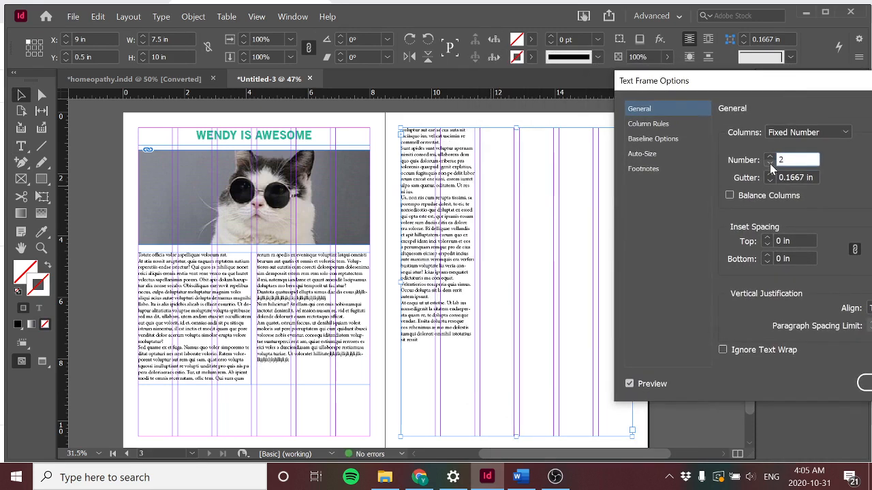
pyautogui.moveTo(787, 90); pyautogui.dragTo(602, 85)
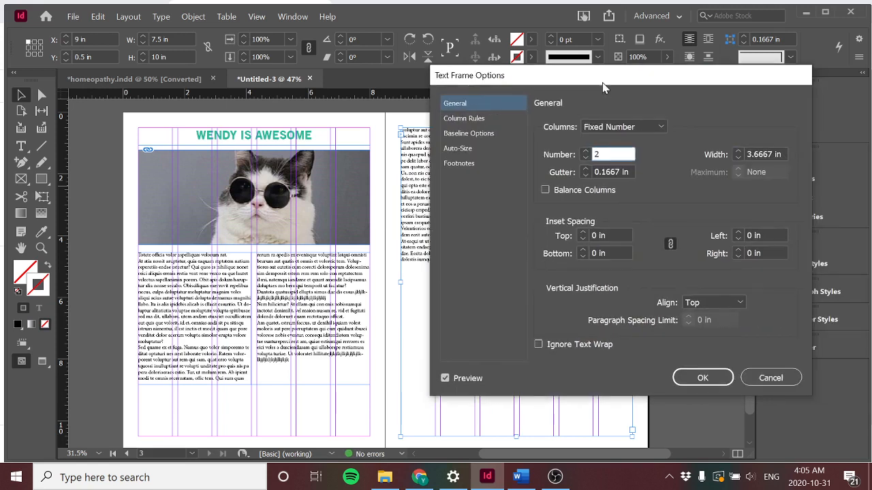
pyautogui.click(723, 382)
pyautogui.rightClick(555, 295)
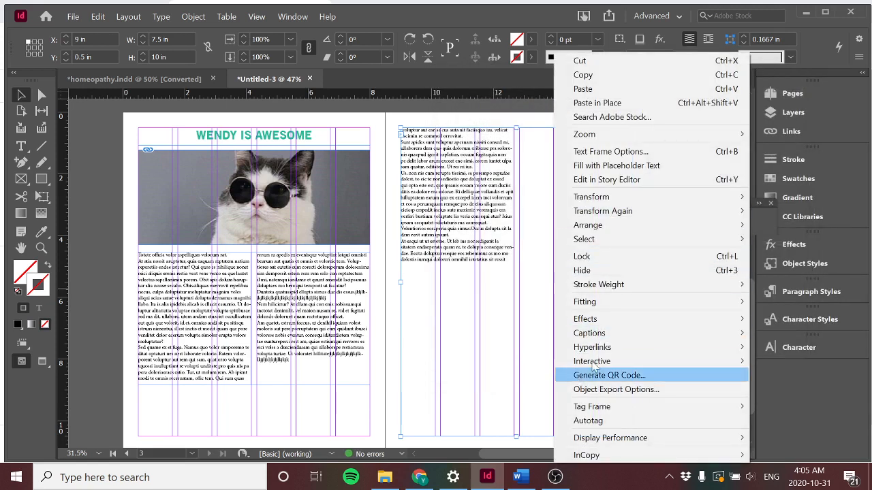
pyautogui.click(515, 310)
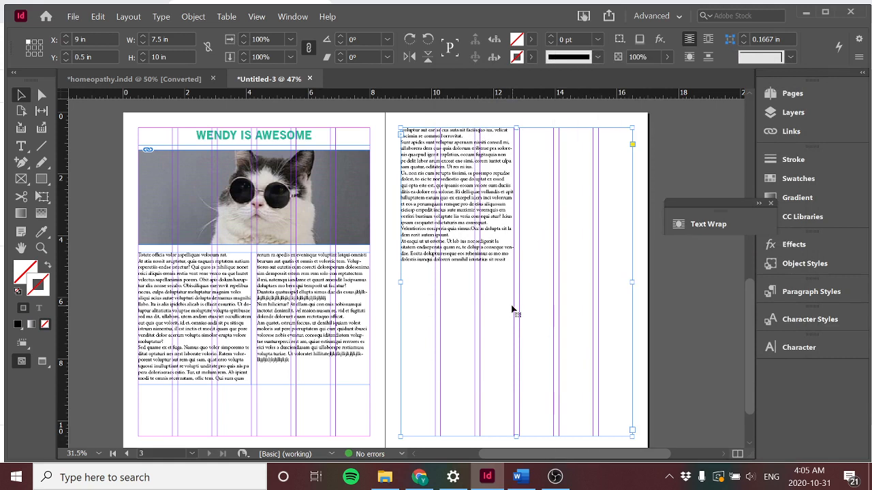
pyautogui.rightClick(463, 295)
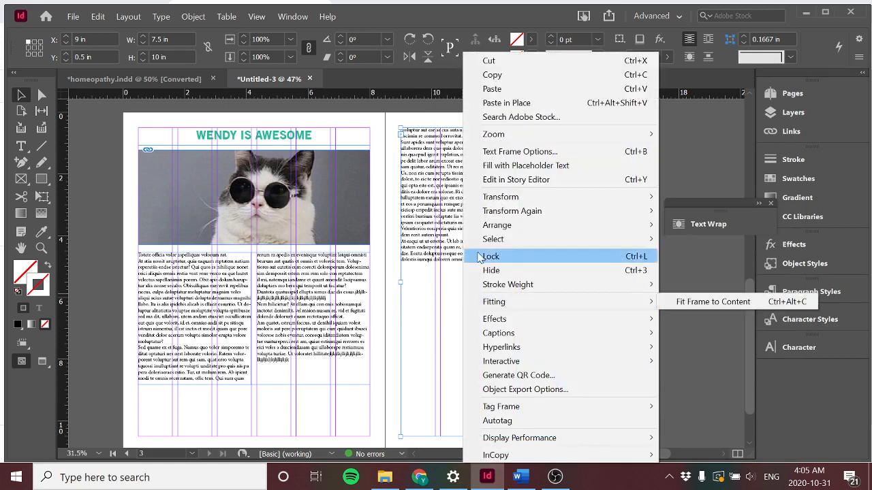
pyautogui.click(437, 270)
pyautogui.rightClick(470, 241)
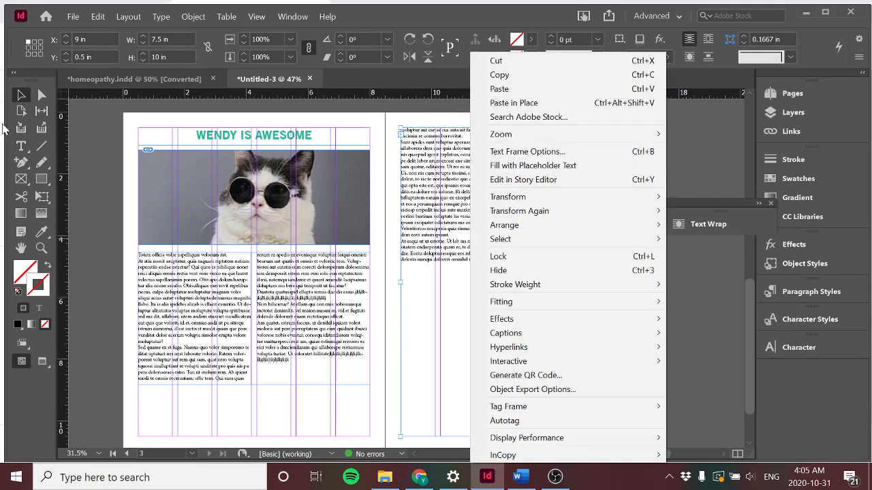
pyautogui.click(21, 151)
pyautogui.rightClick(450, 257)
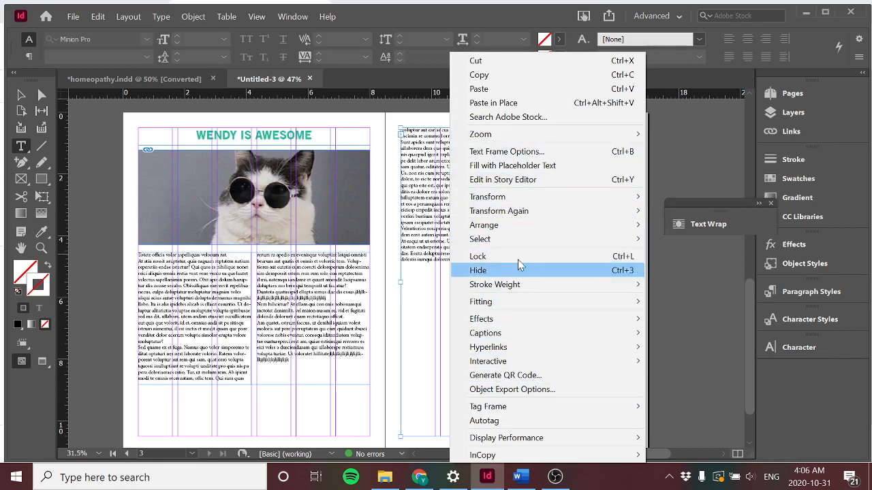
pyautogui.click(432, 275)
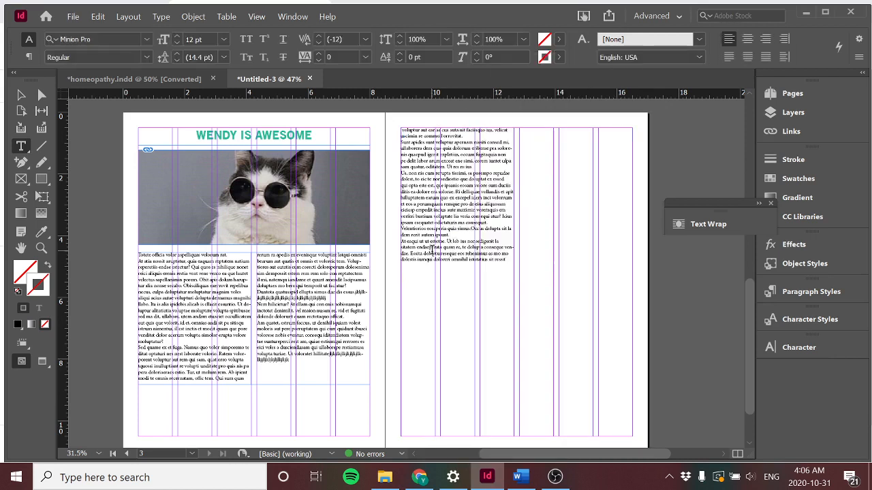
pyautogui.moveTo(507, 260); pyautogui.dragTo(443, 116)
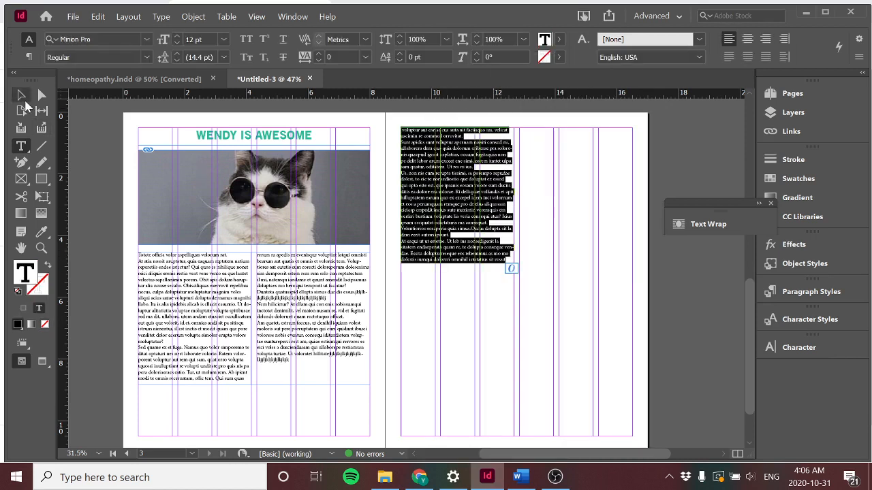
pyautogui.click(21, 95)
pyautogui.rightClick(584, 311)
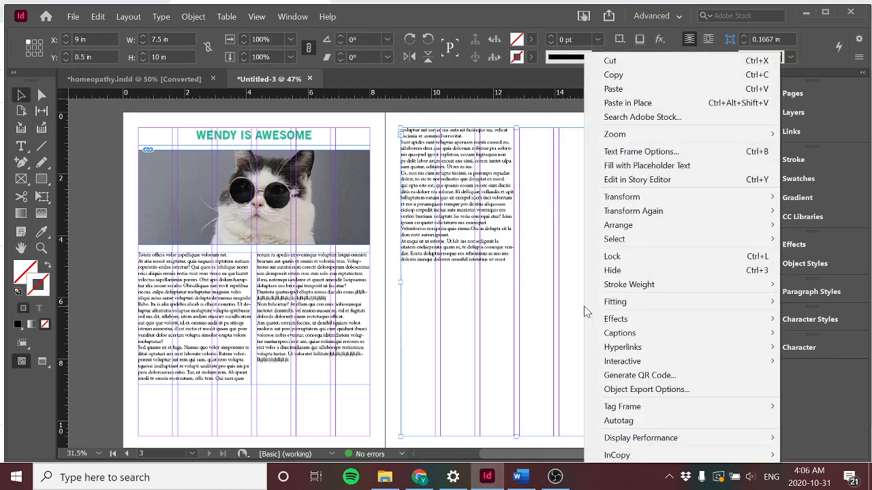
pyautogui.click(558, 298)
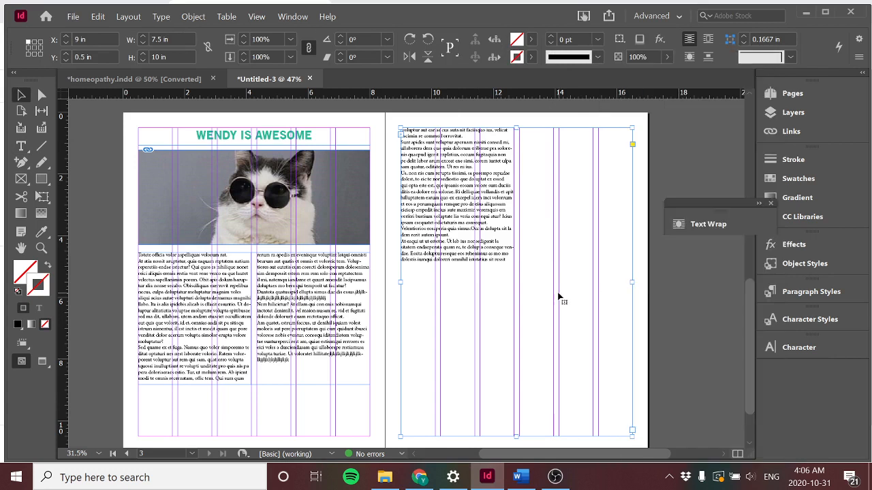
pyautogui.doubleClick(491, 262)
pyautogui.rightClick(490, 262)
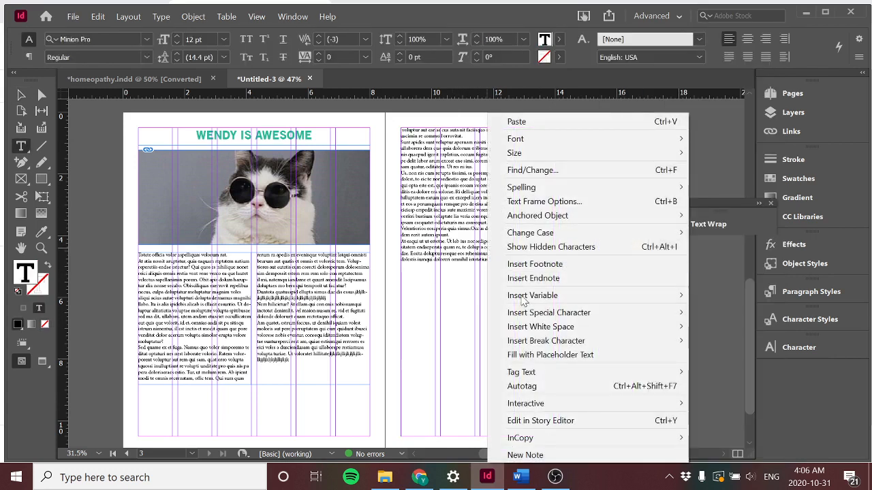
pyautogui.click(479, 252)
pyautogui.moveTo(508, 261); pyautogui.dragTo(423, 149)
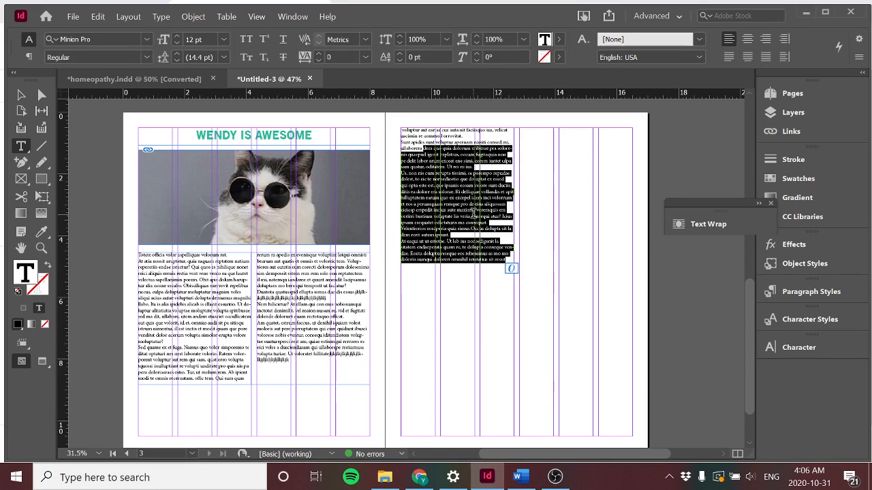
# Step: Fill the rest of the right page's two-column frame with placeholder text, and select the left page's body text frame
pyautogui.click(92, 128)
pyautogui.click(42, 94)
pyautogui.click(469, 191)
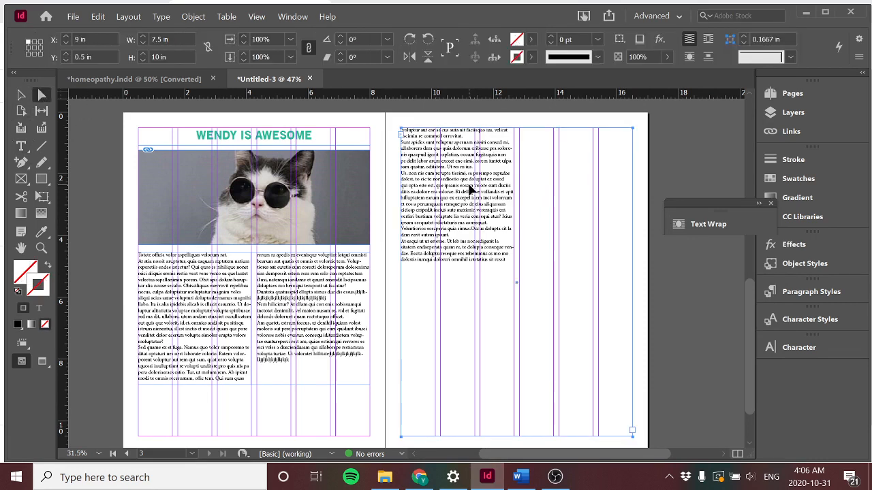
pyautogui.rightClick(471, 192)
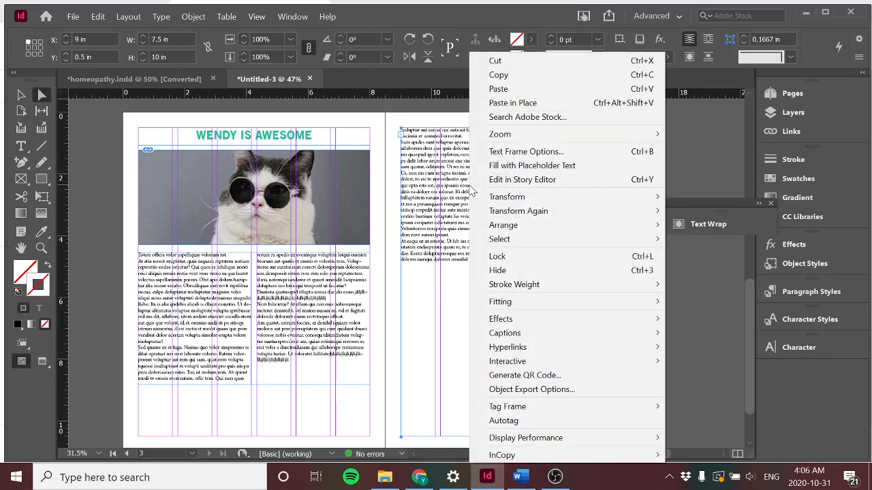
pyautogui.click(511, 170)
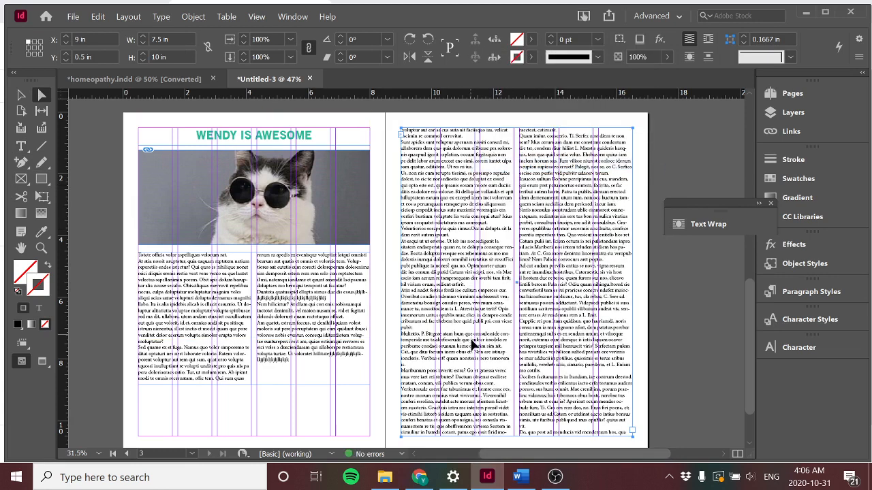
pyautogui.click(212, 312)
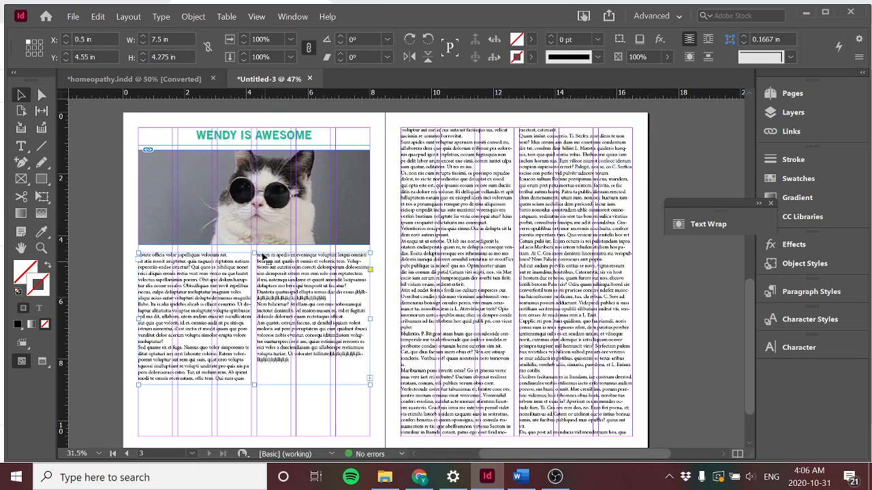
# Step: Move the left page's body text frame down to the bottom margin, and draw a rectangle about 3.67 × 1.6 in under the cat photo
pyautogui.moveTo(259, 285); pyautogui.dragTo(275, 332)
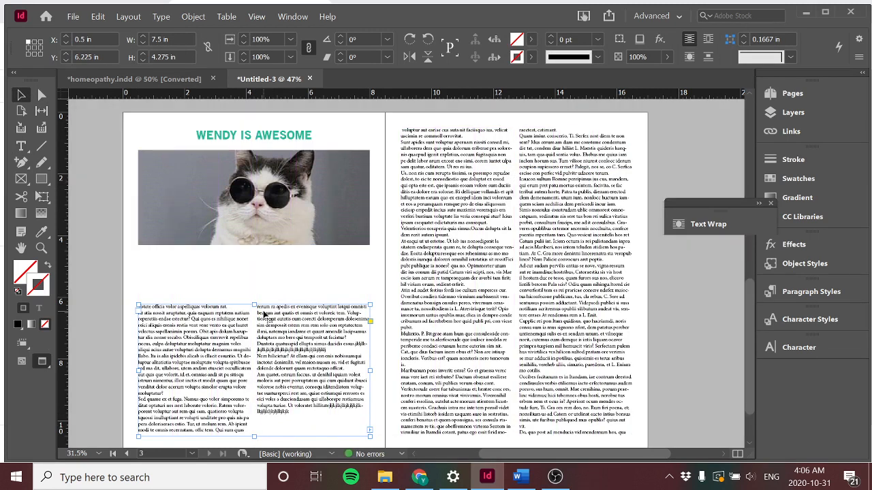
pyautogui.click(147, 282)
pyautogui.click(39, 176)
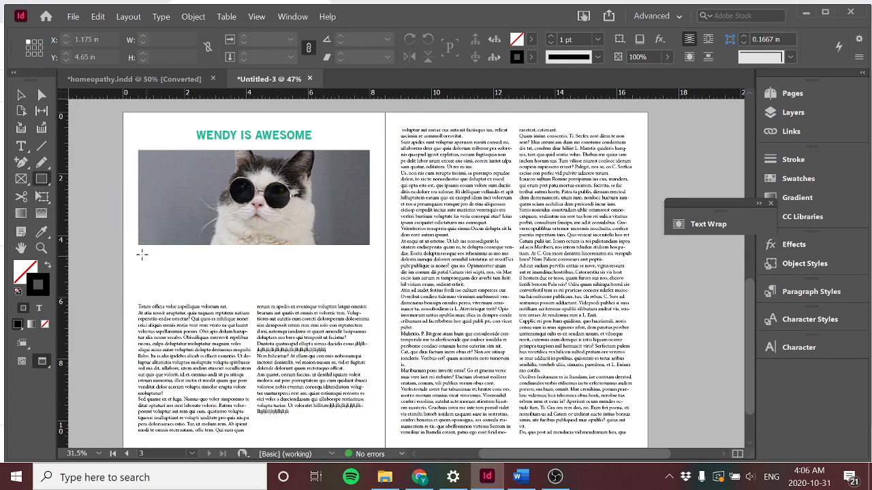
pyautogui.press('w')
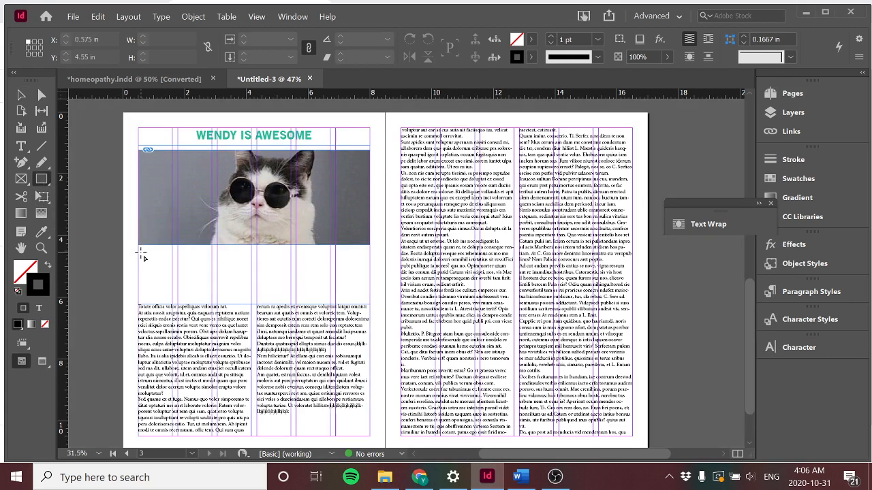
pyautogui.moveTo(139, 252); pyautogui.dragTo(252, 299)
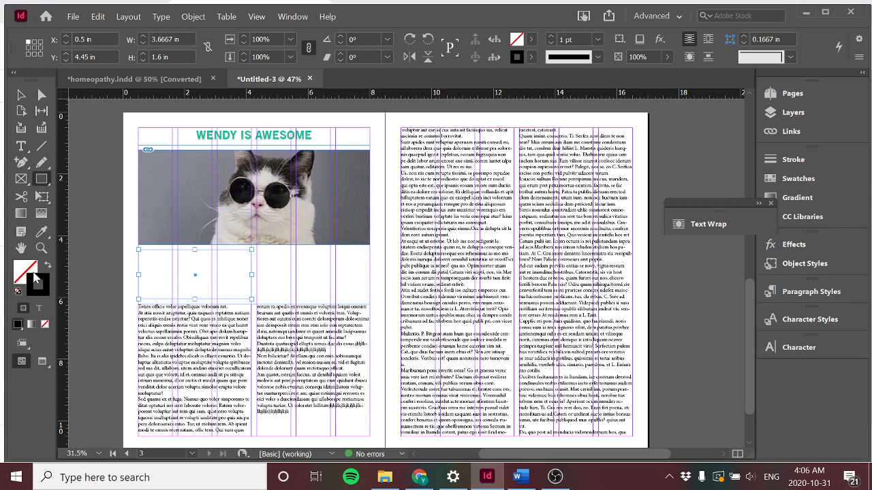
# Step: Give the new rectangle under the photo a black fill and no stroke
pyautogui.click(89, 263)
pyautogui.click(497, 247)
pyautogui.click(21, 96)
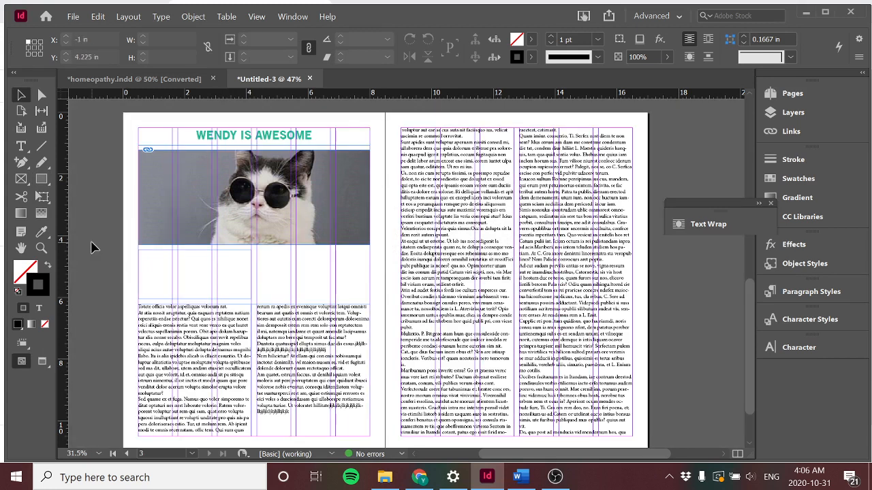
pyautogui.click(48, 266)
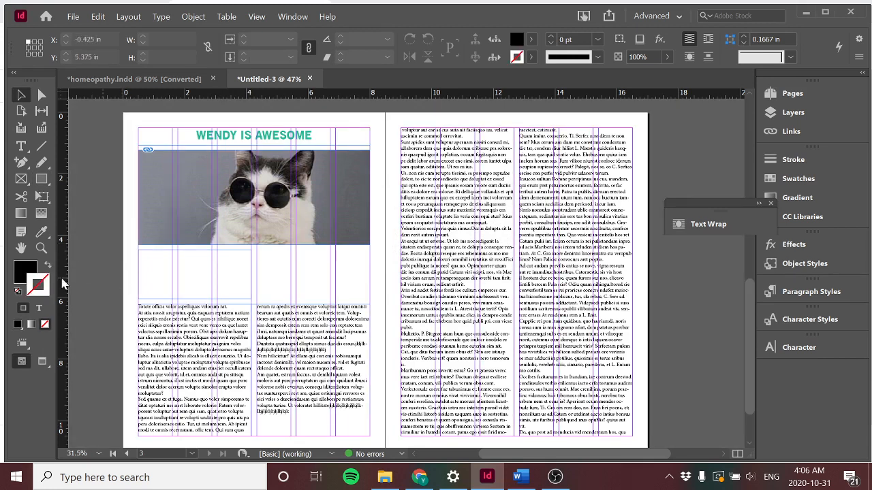
pyautogui.click(181, 254)
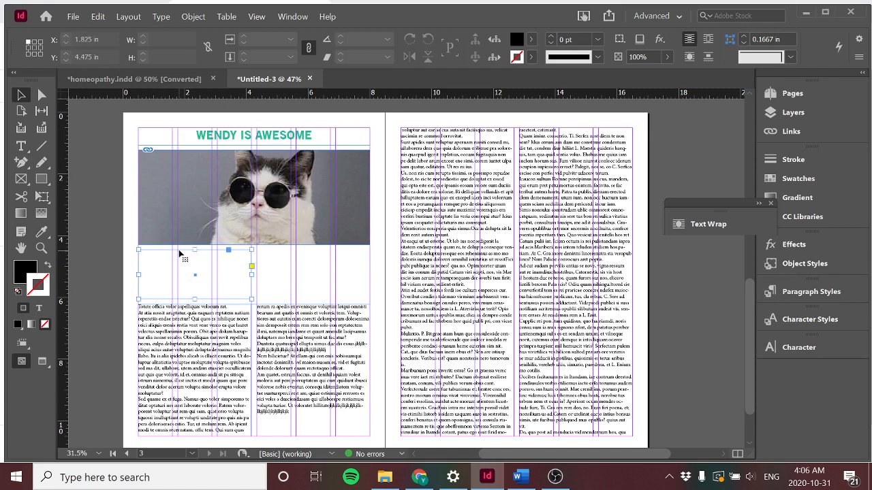
pyautogui.click(47, 266)
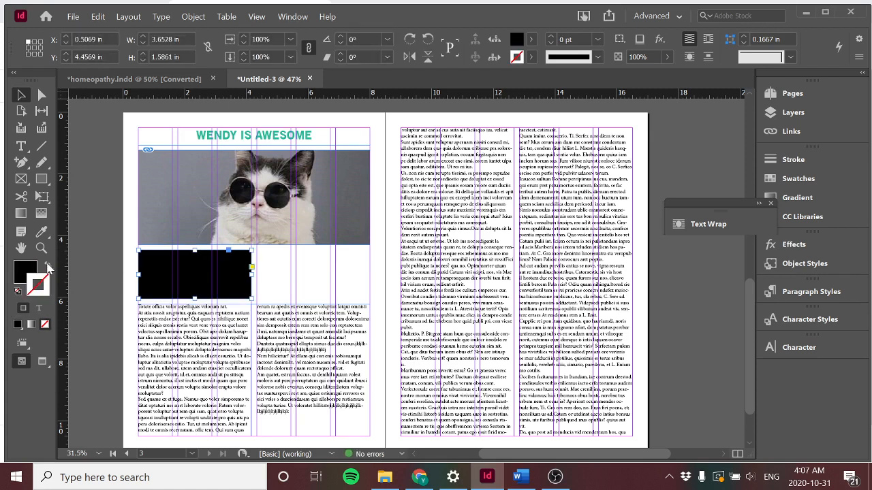
pyautogui.doubleClick(24, 273)
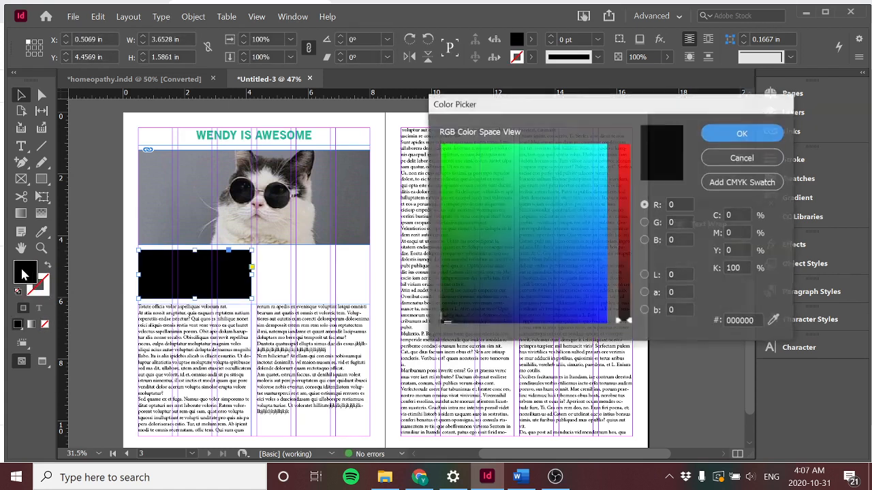
pyautogui.click(746, 164)
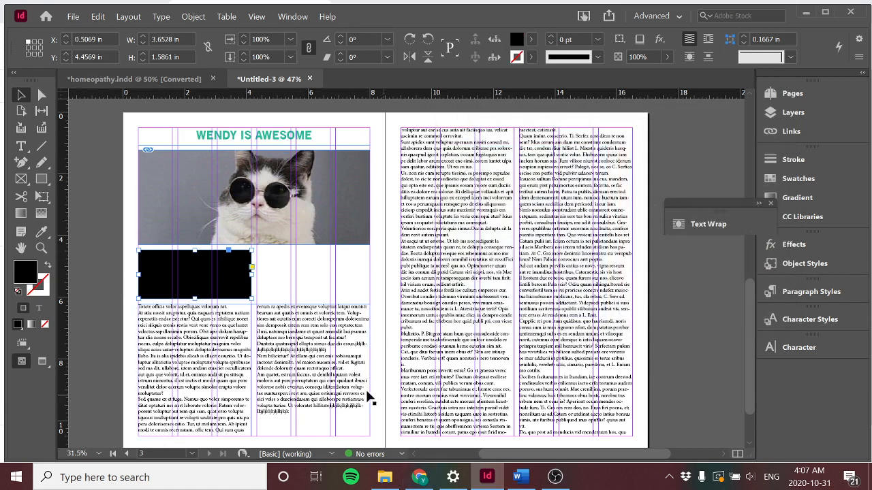
pyautogui.click(88, 196)
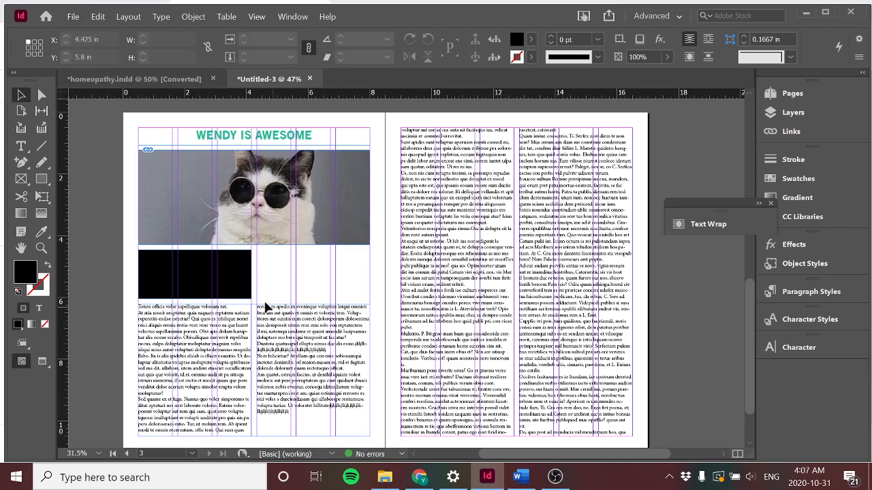
# Step: Place FINAL COLOUR PALLETTE (1).png about 4.06 in wide across the middle of the spread, near the black rectangle
pyautogui.click(73, 17)
pyautogui.click(73, 17)
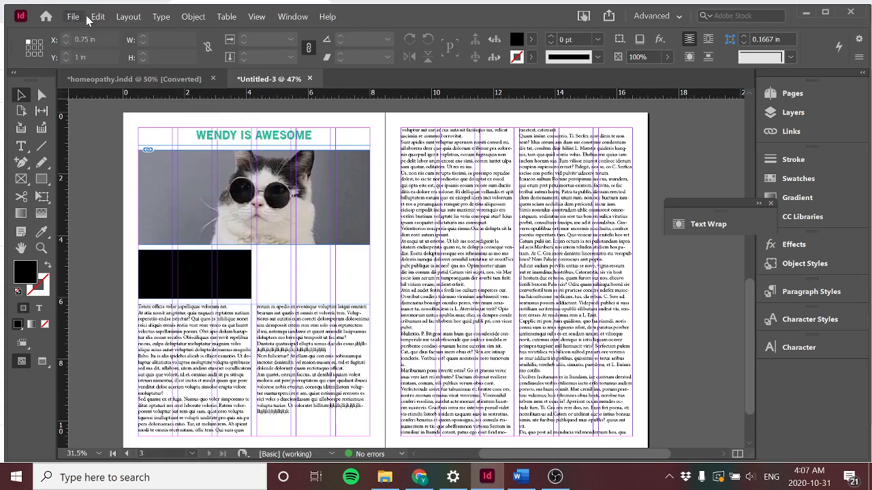
pyautogui.click(201, 175)
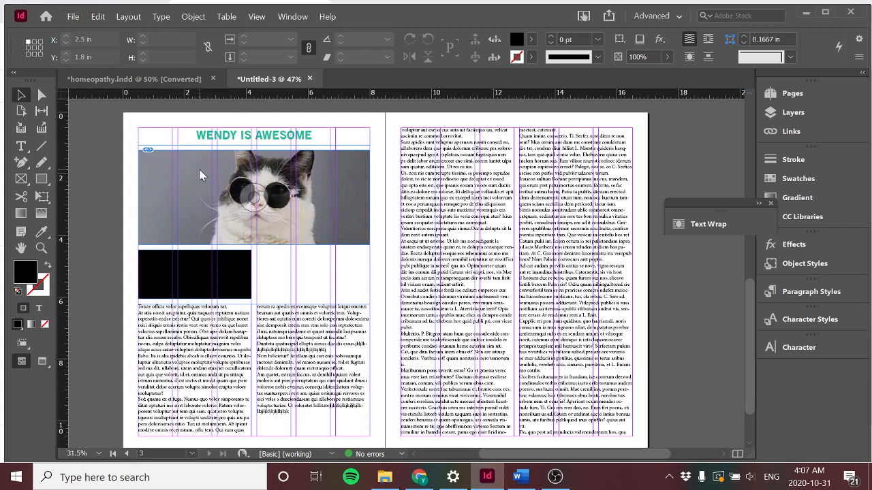
pyautogui.hotkey('ctrl', 'd')
pyautogui.click(741, 119)
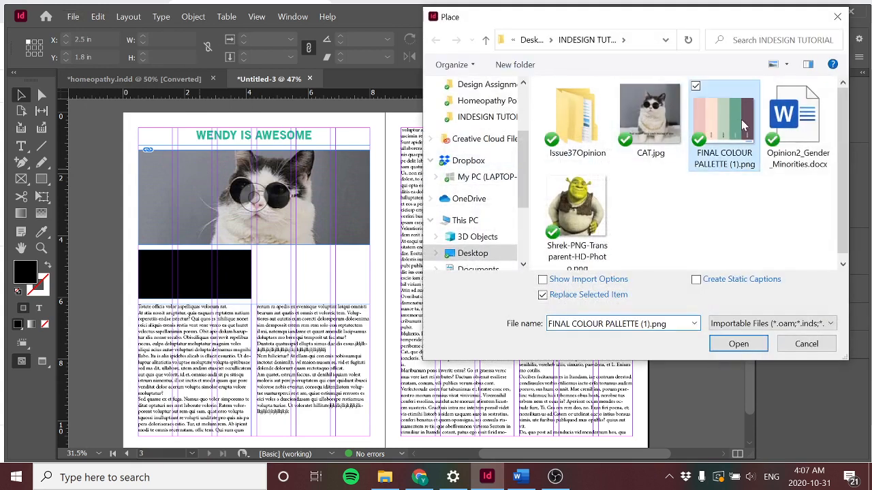
pyautogui.click(739, 344)
pyautogui.moveTo(310, 230); pyautogui.dragTo(434, 296)
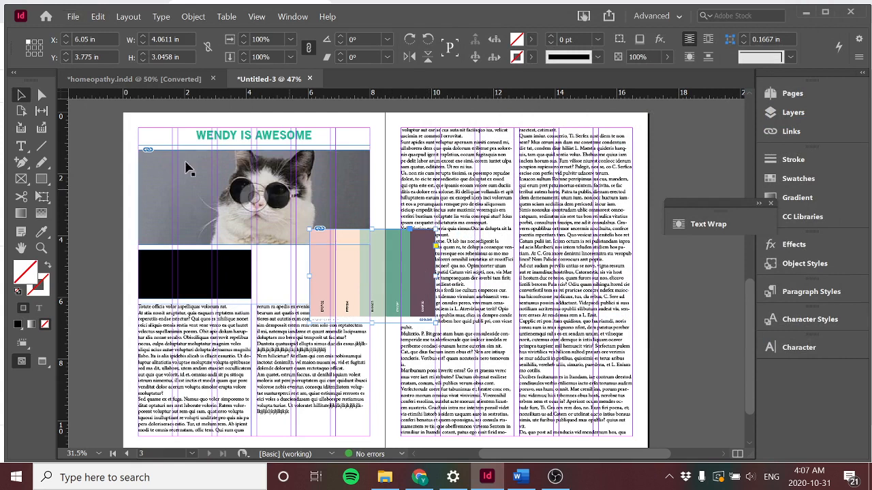
pyautogui.moveTo(395, 273); pyautogui.dragTo(375, 267)
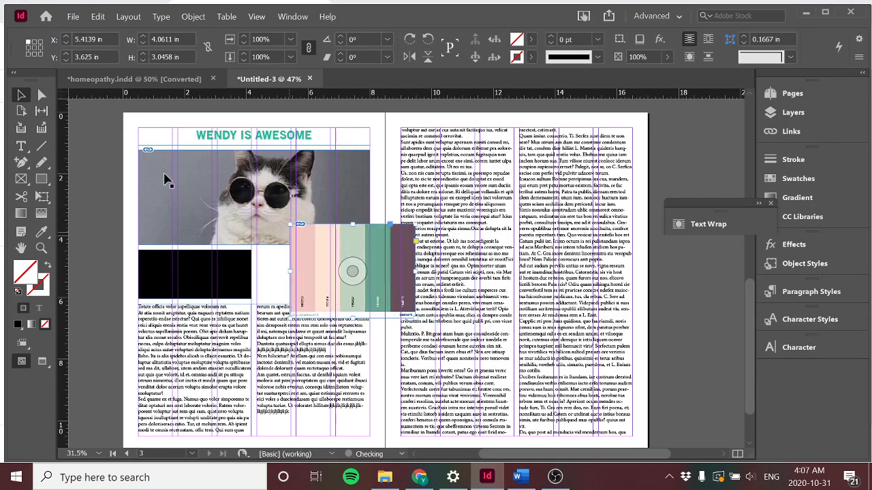
# Step: Fill the black rectangle with the palette image's darker green using the Eyedropper
pyautogui.click(168, 279)
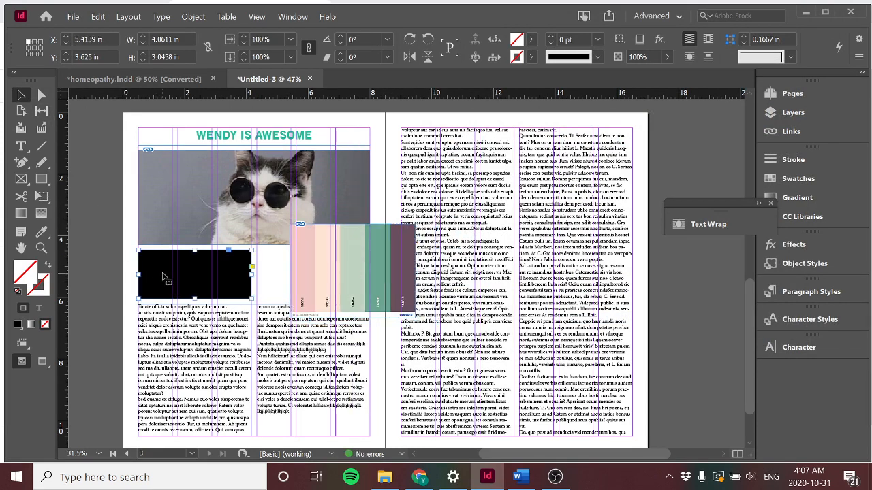
pyautogui.click(44, 236)
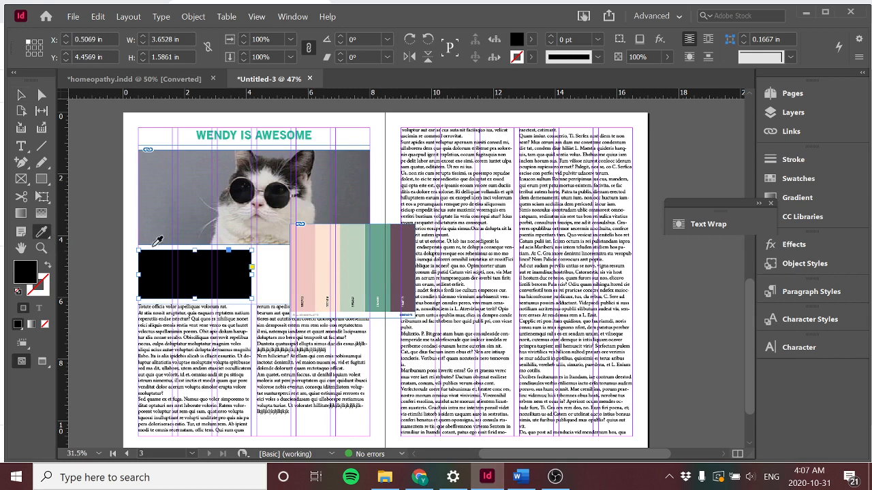
pyautogui.click(382, 266)
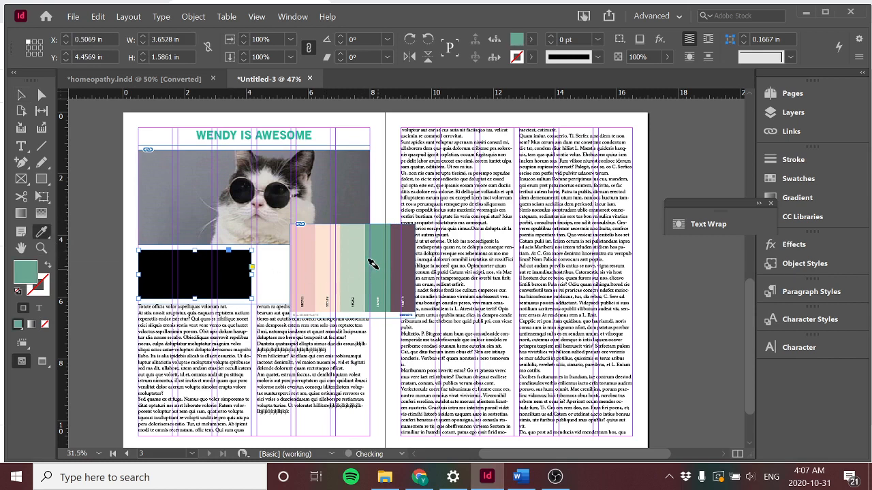
pyautogui.click(23, 97)
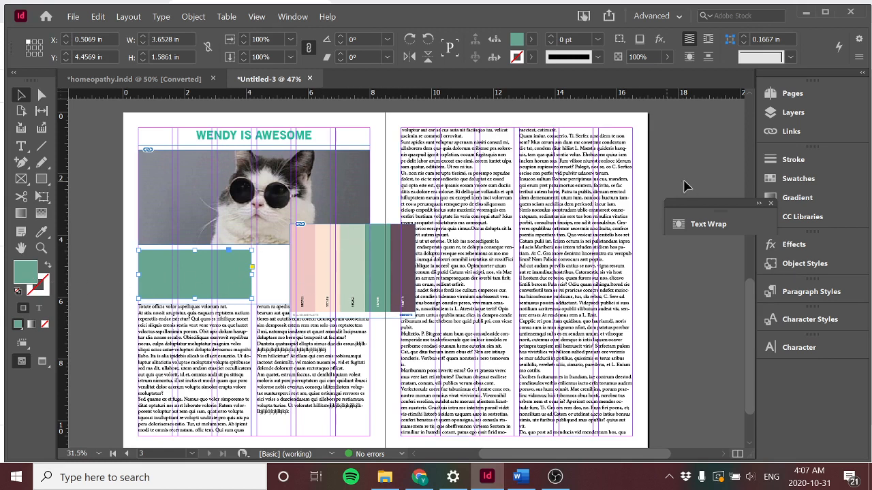
# Step: Save the rectangle's green fill as a new swatch, R=104 G=166 B=145
pyautogui.moveTo(717, 215); pyautogui.dragTo(626, 171)
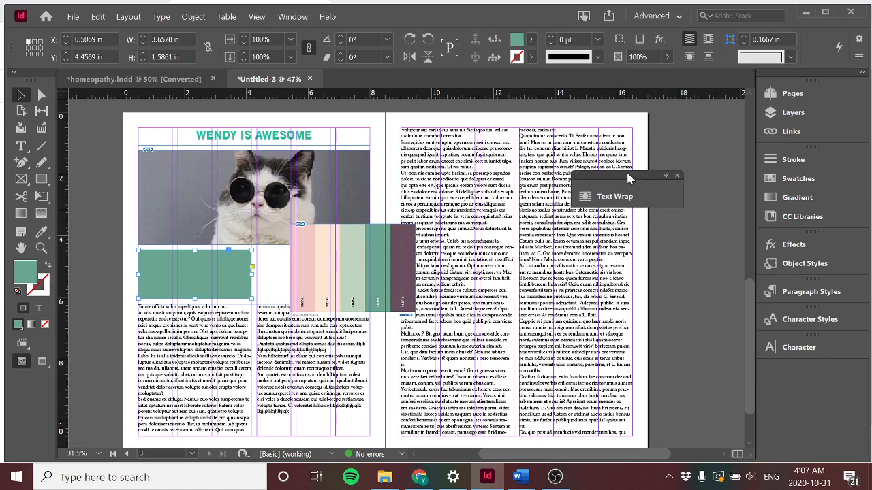
pyautogui.click(808, 184)
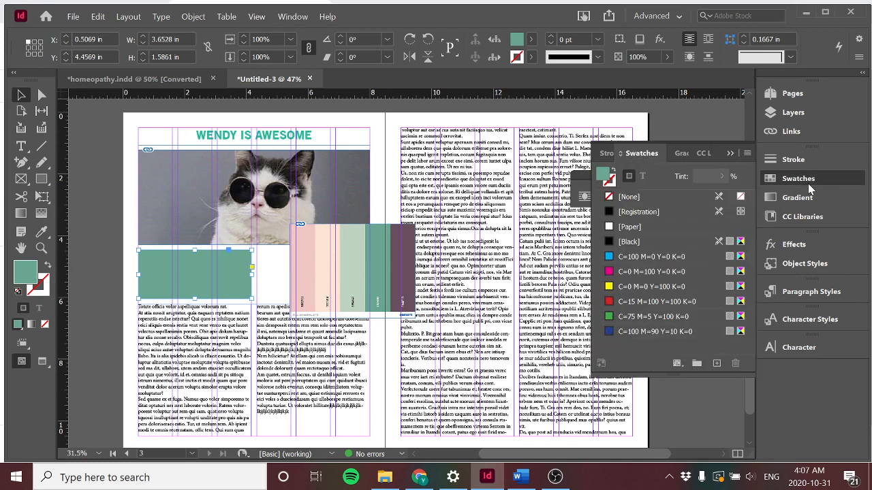
pyautogui.click(714, 363)
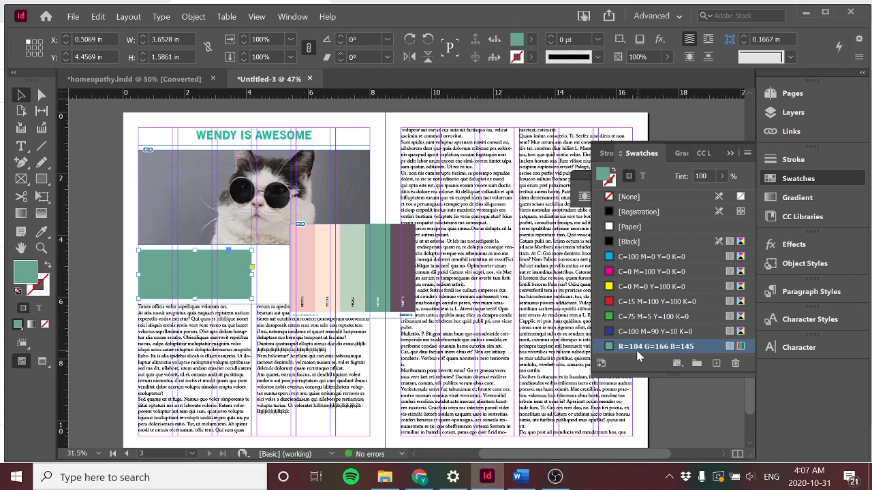
# Step: Sample the palette's pink and save it as swatch R=239 G=199 B=194, then refill the rectangle with the R=104 G=166 B=145 green
pyautogui.click(42, 233)
pyautogui.click(303, 259)
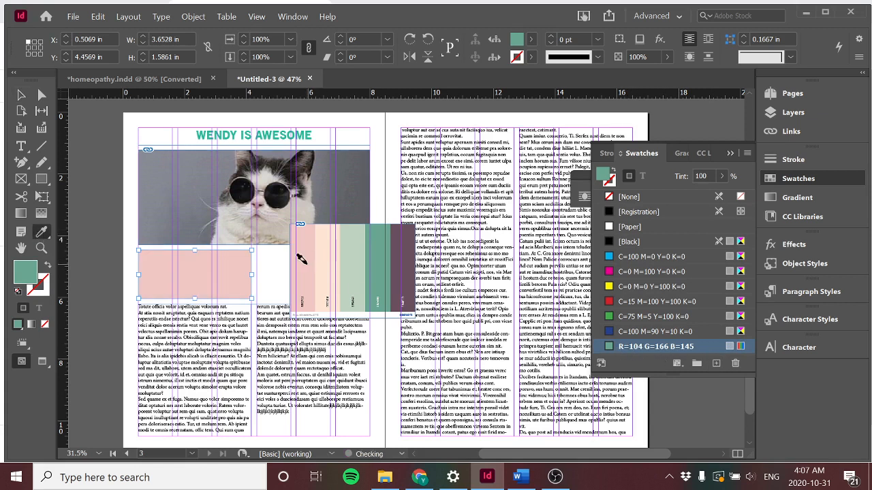
pyautogui.click(716, 364)
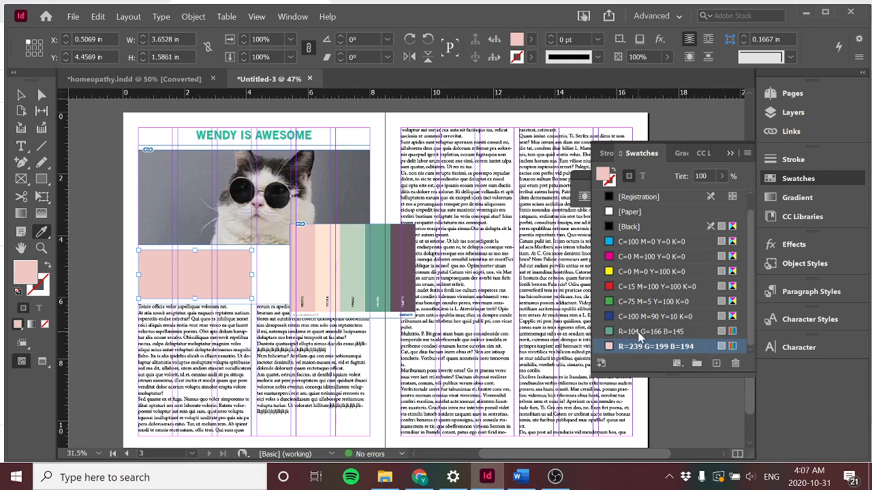
pyautogui.click(640, 332)
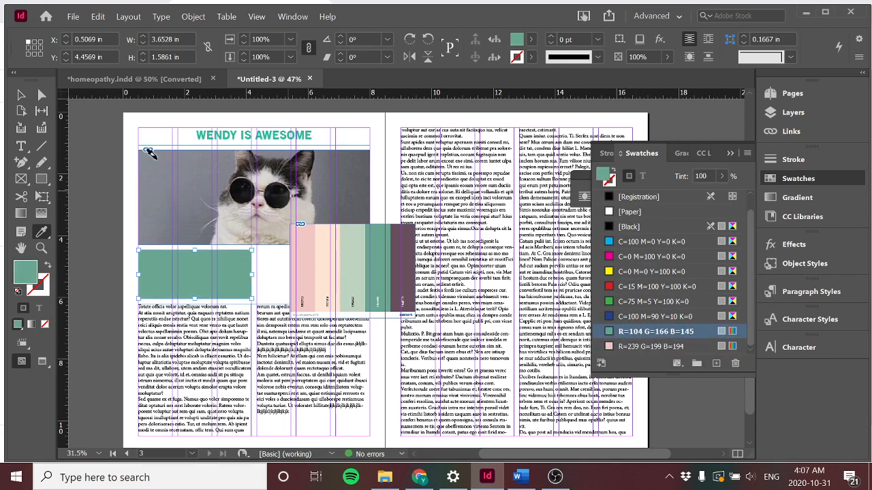
# Step: Shift the palette picture toward the right page, and duplicate the WENDY IS AWESOME headline over the green rectangle
pyautogui.press('v')
pyautogui.moveTo(358, 263); pyautogui.dragTo(490, 239)
pyautogui.click(272, 140)
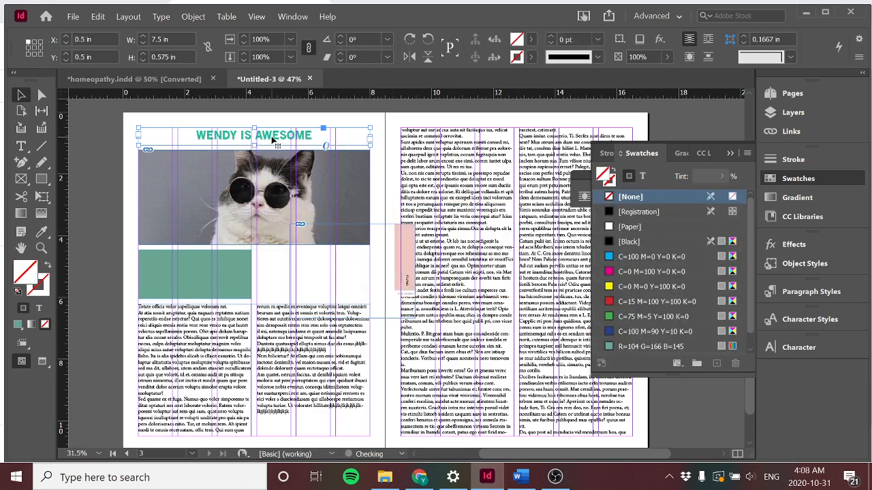
pyautogui.moveTo(301, 143); pyautogui.dragTo(230, 267)
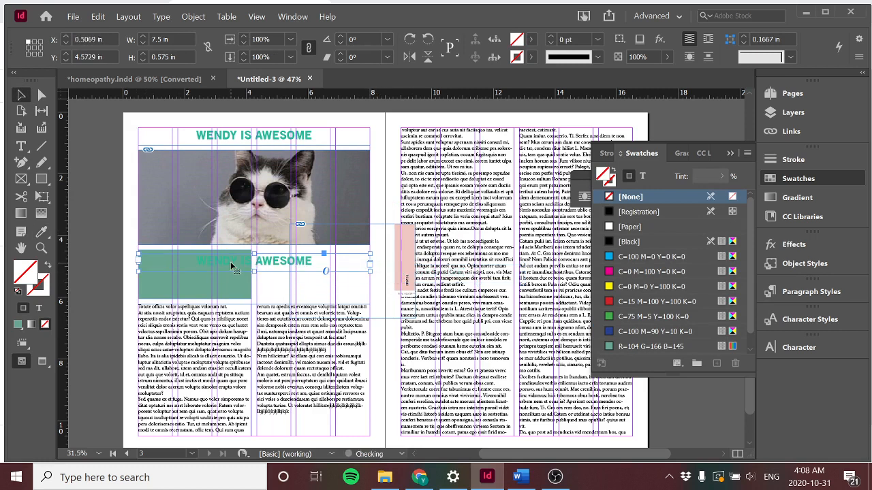
# Step: Colour the duplicated headline's text white and reduce its font size to below 21 pt
pyautogui.doubleClick(295, 264)
pyautogui.hotkey('ctrl', 'a')
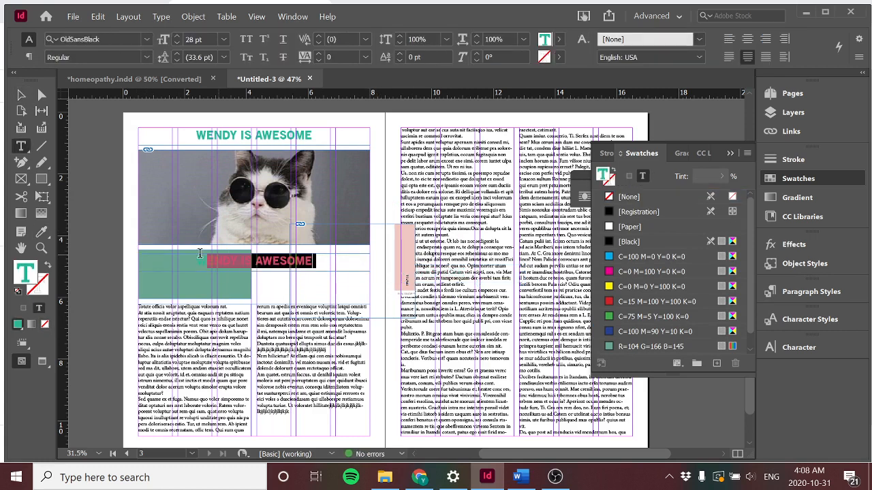
pyautogui.doubleClick(26, 272)
pyautogui.moveTo(506, 209); pyautogui.dragTo(663, 111)
pyautogui.moveTo(622, 173); pyautogui.dragTo(640, 113)
pyautogui.click(741, 133)
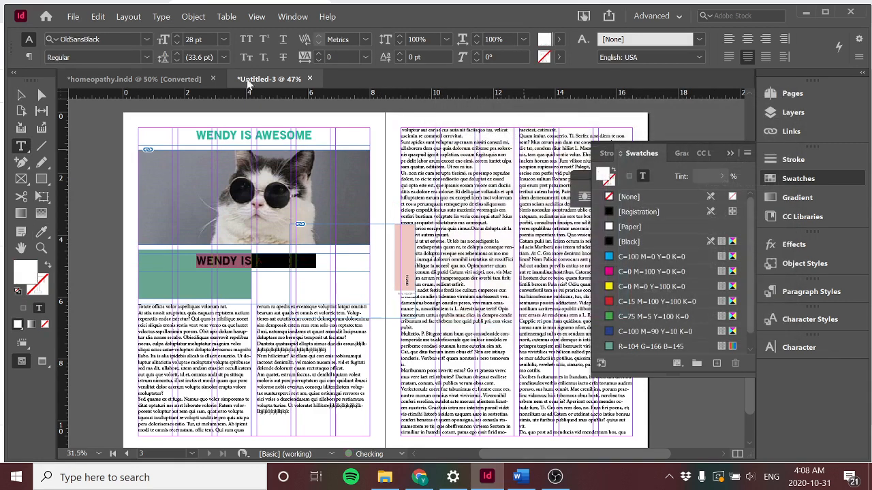
pyautogui.click(176, 43)
pyautogui.click(176, 42)
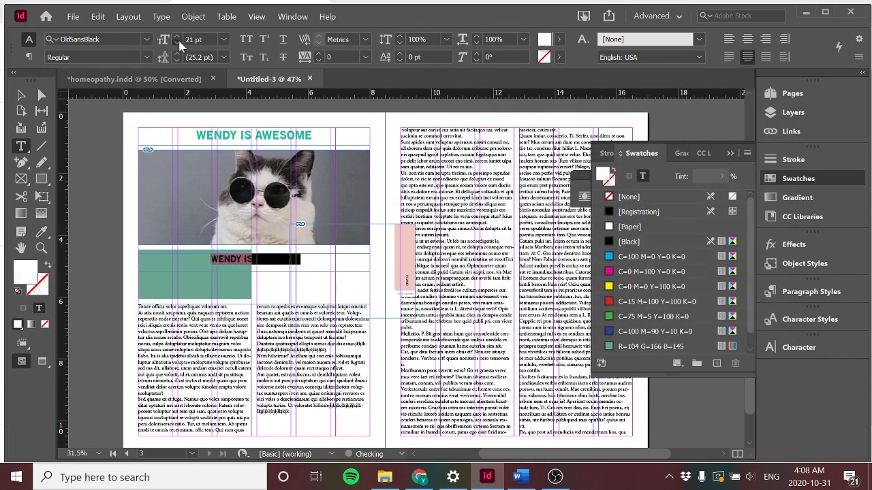
pyautogui.click(177, 43)
# Step: Move the white headline copy fully inside the green rectangle near its upper edge, and delete the palette image
pyautogui.click(19, 95)
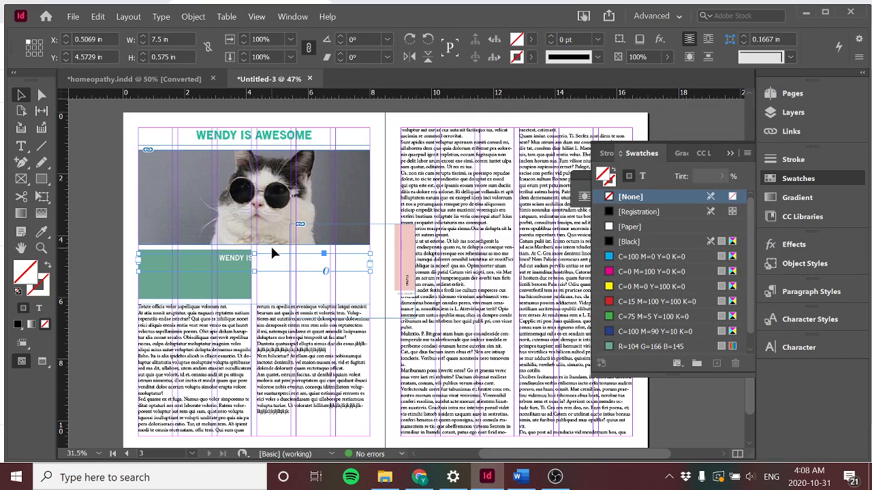
pyautogui.moveTo(274, 252); pyautogui.dragTo(209, 258)
pyautogui.click(127, 211)
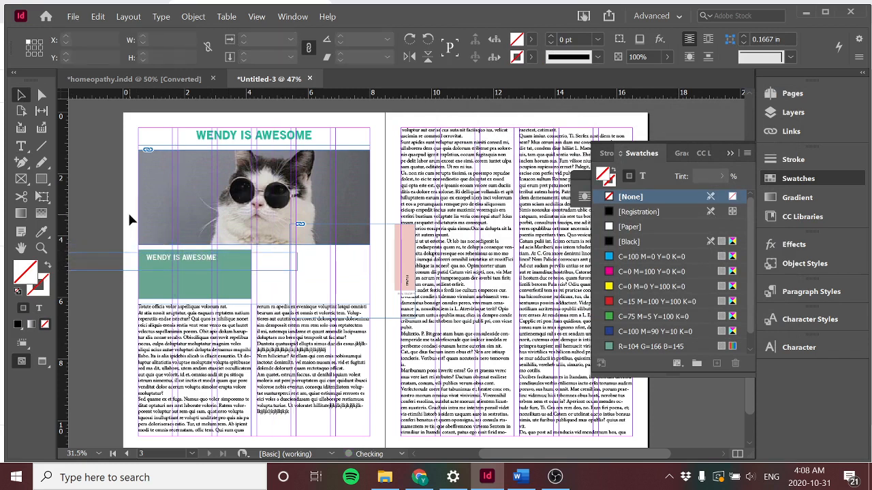
pyautogui.click(404, 278)
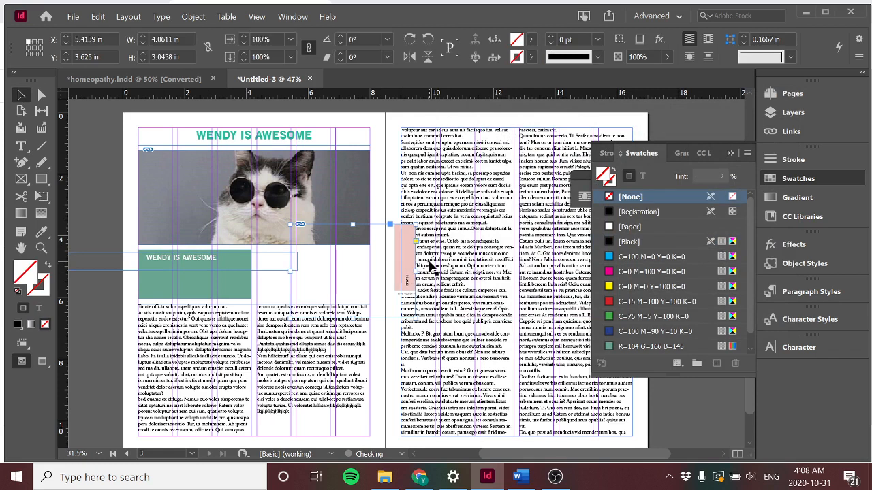
pyautogui.press('Delete')
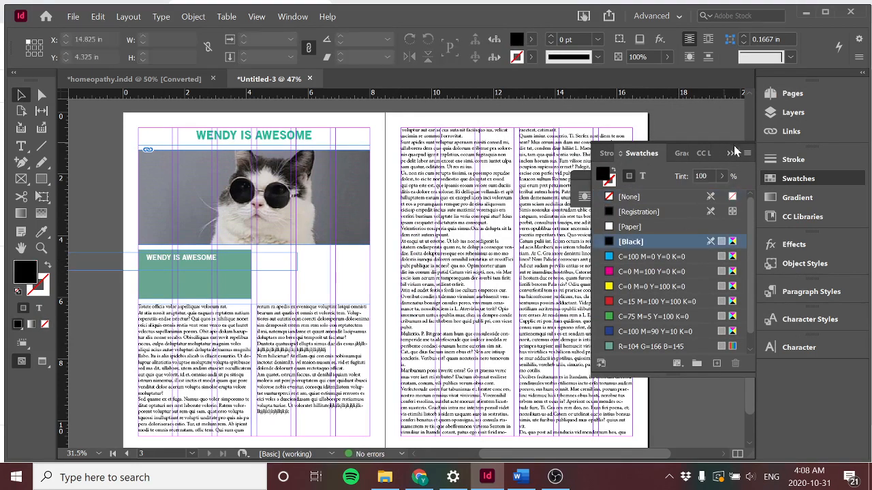
# Step: Collapse the Swatches panel and preview the spread without guides and frame edges
pyautogui.click(730, 152)
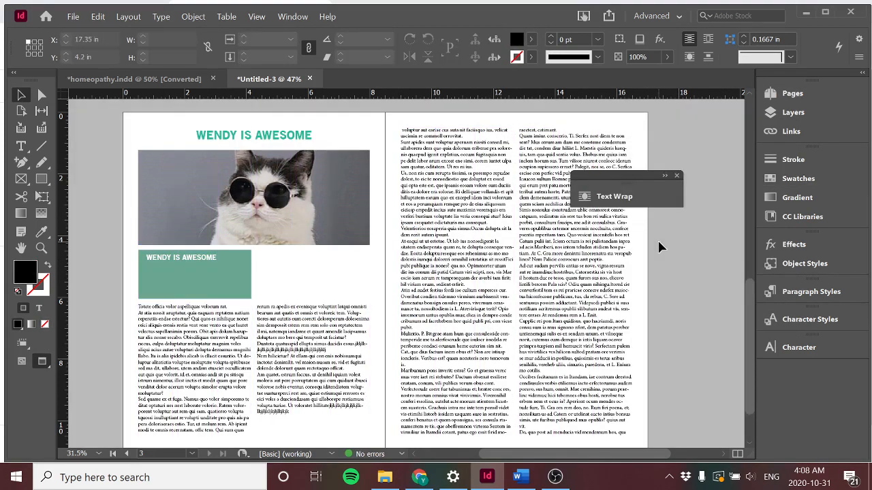
pyautogui.scroll(-1, 666, 378)
pyautogui.scroll(1, 664, 374)
# Step: Place Shrek-PNG-Transparent-HD-Photo.png about 3.8 in wide over the right page's text, and move it to X 10.875 in, Y 3 in
pyautogui.click(73, 19)
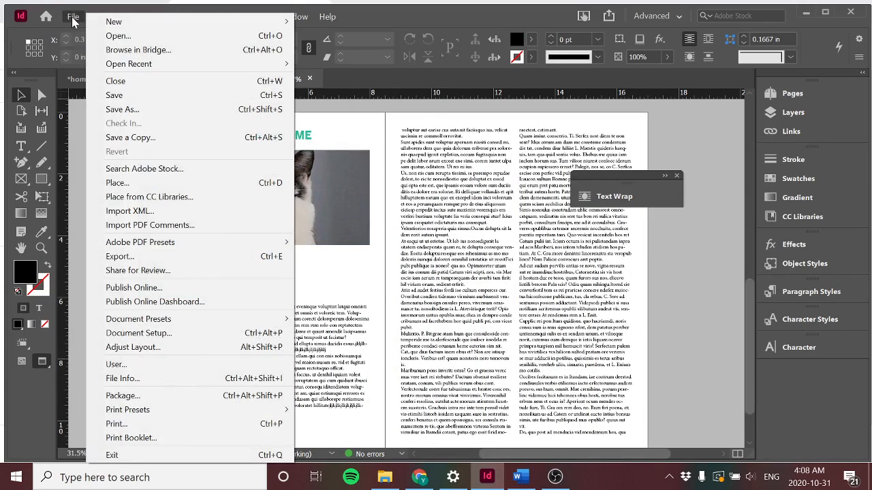
pyautogui.click(73, 20)
pyautogui.hotkey('ctrl', 'd')
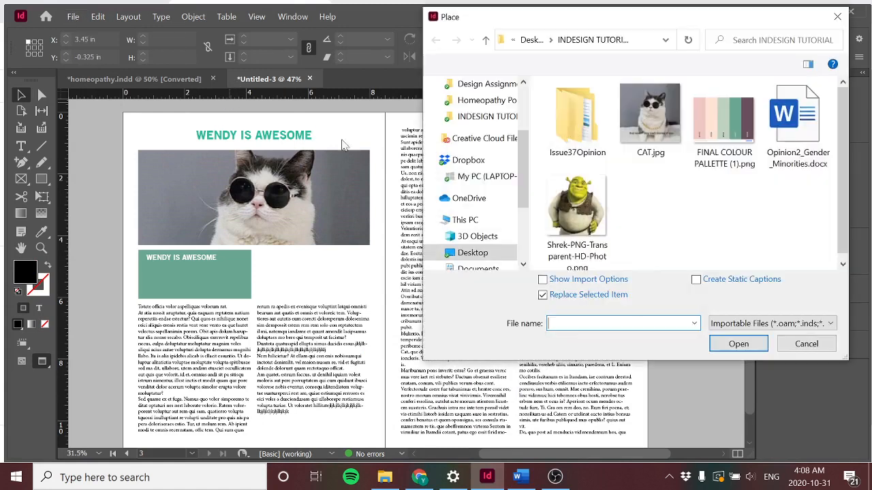
pyautogui.click(577, 204)
pyautogui.click(728, 344)
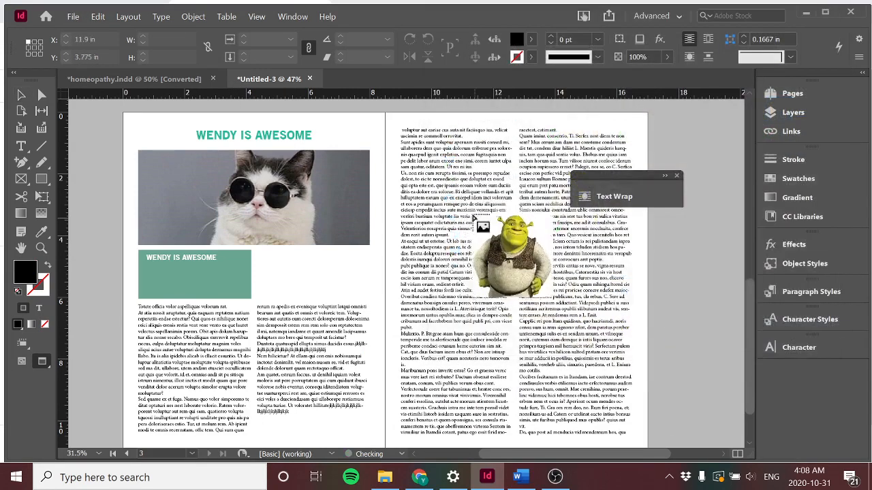
pyautogui.moveTo(466, 197); pyautogui.dragTo(535, 320)
pyautogui.click(21, 95)
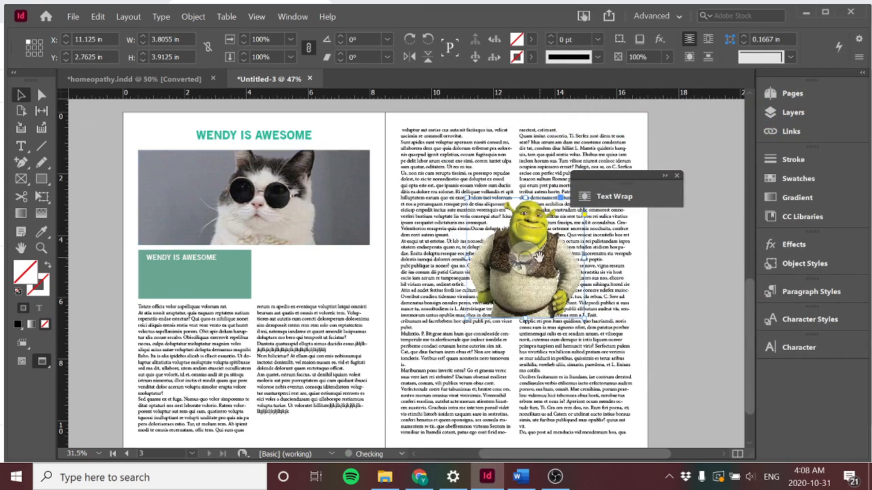
pyautogui.moveTo(538, 255); pyautogui.dragTo(533, 315)
pyautogui.click(134, 168)
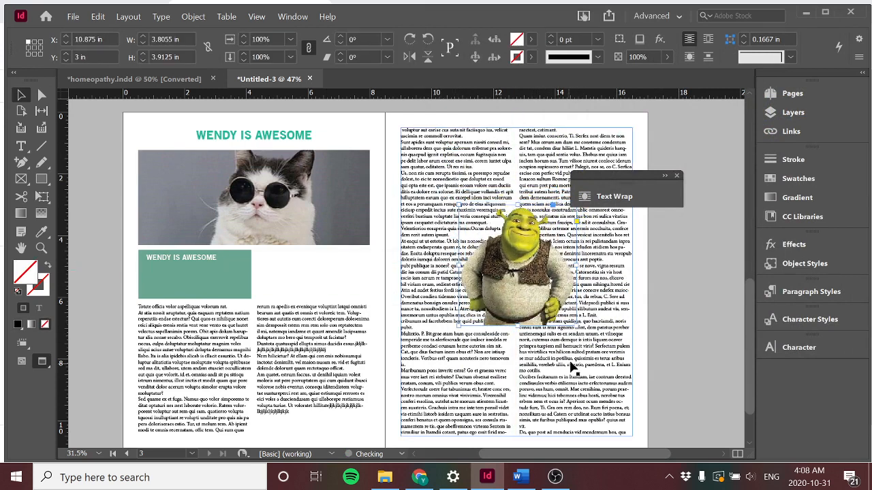
# Step: Show the Text Wrap options for the Shrek image and float the expanded panel clear of the picture
pyautogui.rightClick(535, 305)
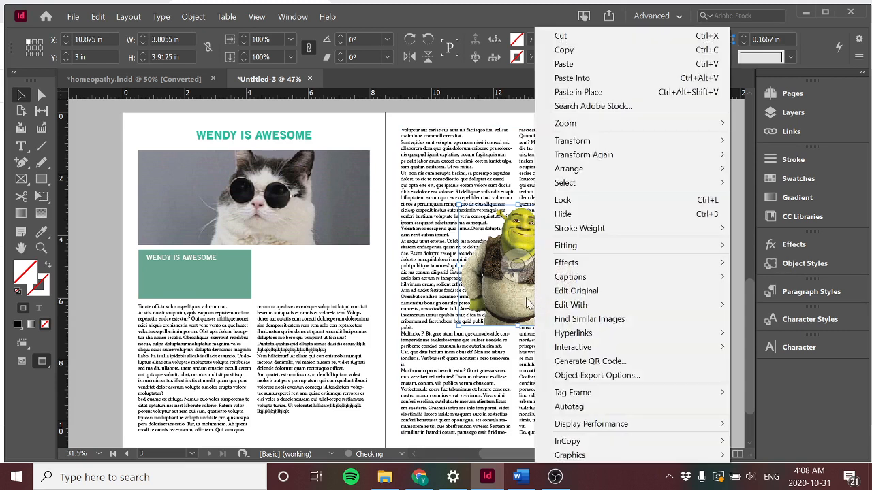
pyautogui.press('Escape')
pyautogui.click(292, 16)
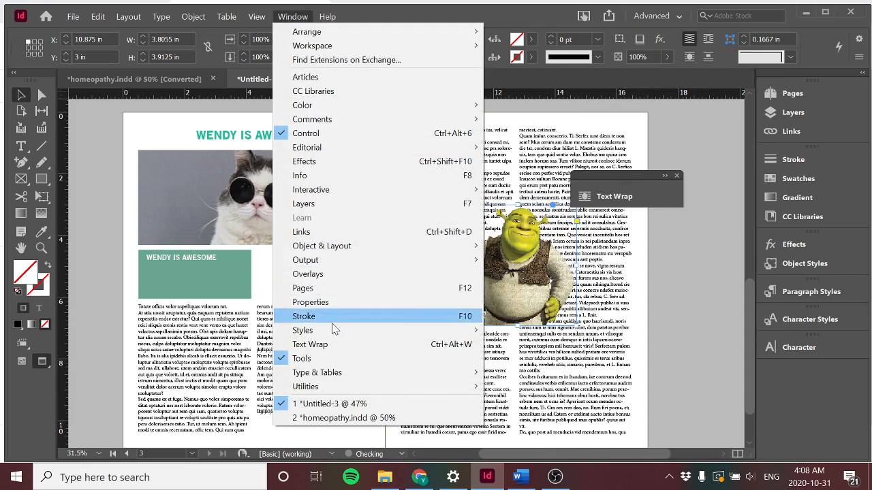
pyautogui.click(320, 345)
pyautogui.moveTo(589, 177); pyautogui.dragTo(752, 196)
pyautogui.click(689, 94)
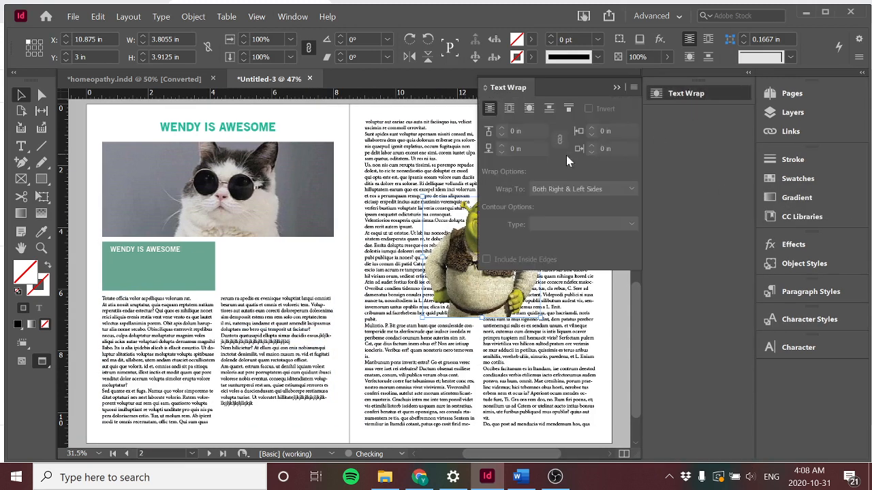
pyautogui.moveTo(602, 89); pyautogui.dragTo(707, 115)
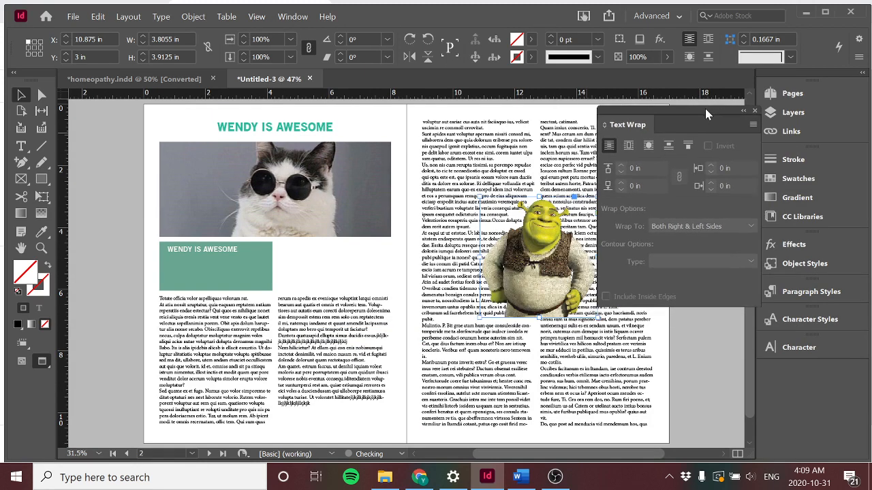
# Step: Wrap the text around the Shrek image's object shape, with the contour type set to Detect Edges
pyautogui.click(629, 147)
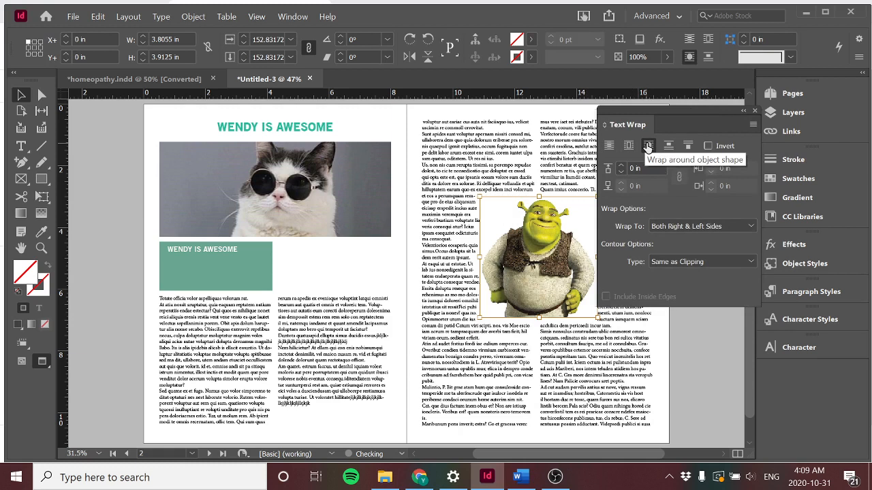
pyautogui.click(648, 147)
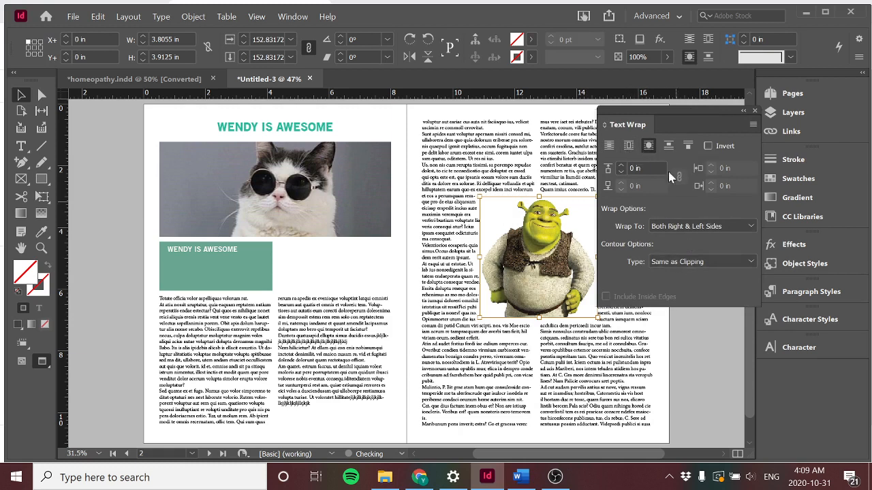
pyautogui.moveTo(677, 110); pyautogui.dragTo(713, 104)
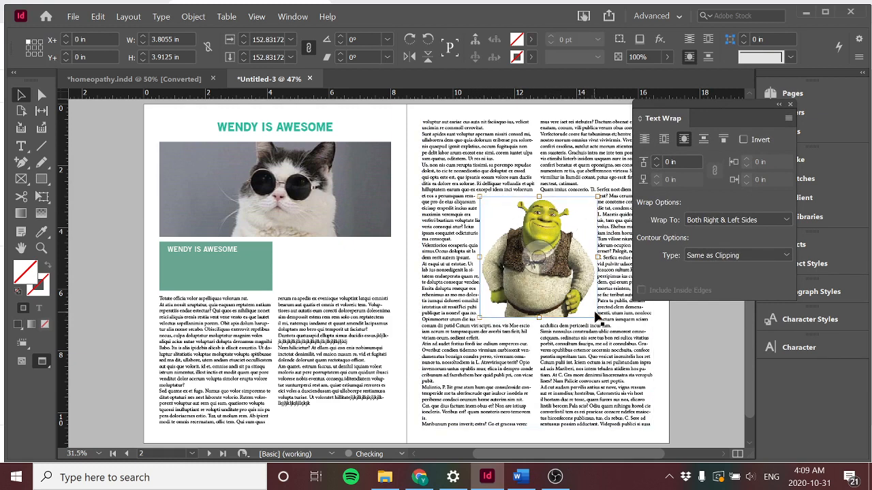
pyautogui.click(734, 258)
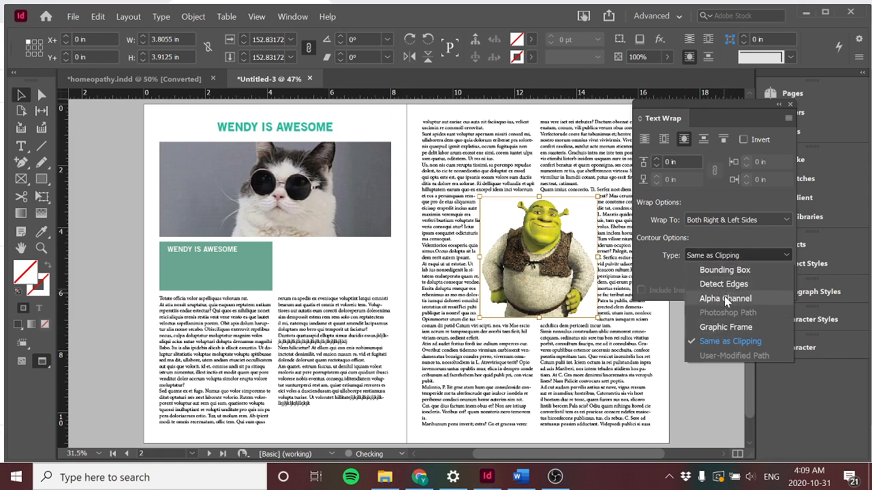
pyautogui.click(723, 284)
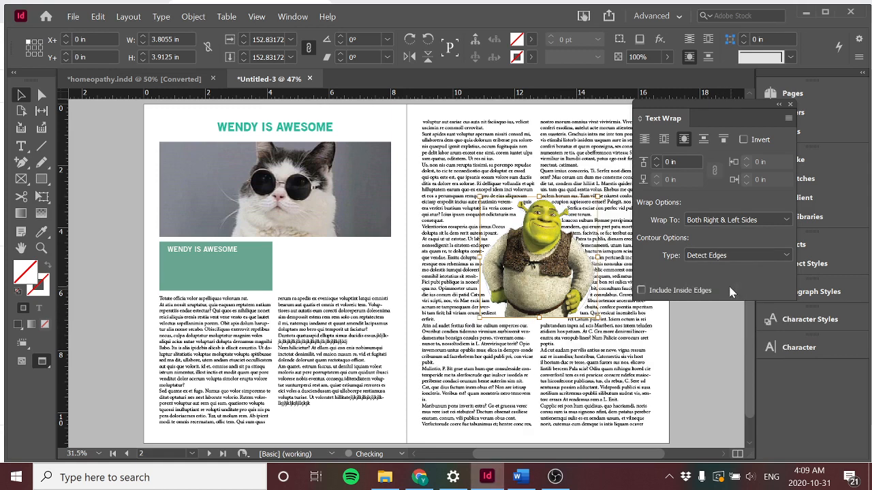
# Step: Reshape the wrap contour beside Shrek's right-hand shoulder and arm by moving its points outward with Direct Selection
pyautogui.hotkey('ctrl', '=')
pyautogui.hotkey('ctrl', '=')
pyautogui.hotkey('ctrl', '=')
pyautogui.hotkey('ctrl', '=')
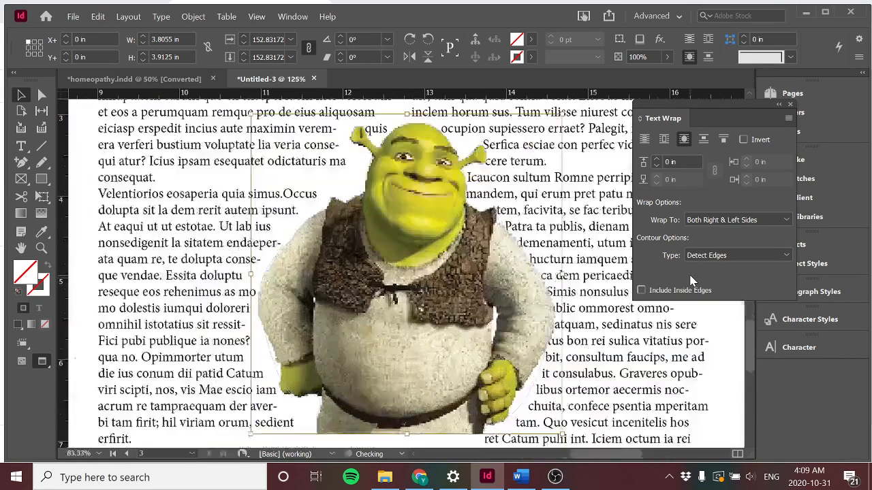
pyautogui.click(41, 95)
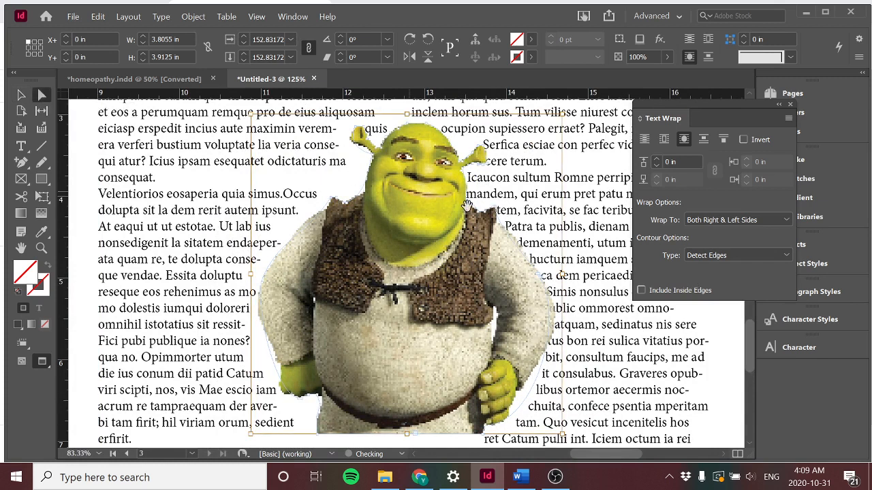
pyautogui.click(498, 215)
pyautogui.moveTo(495, 207)
pyautogui.mouseDown()
pyautogui.moveTo(505, 206)
pyautogui.moveTo(496, 191)
pyautogui.mouseUp()
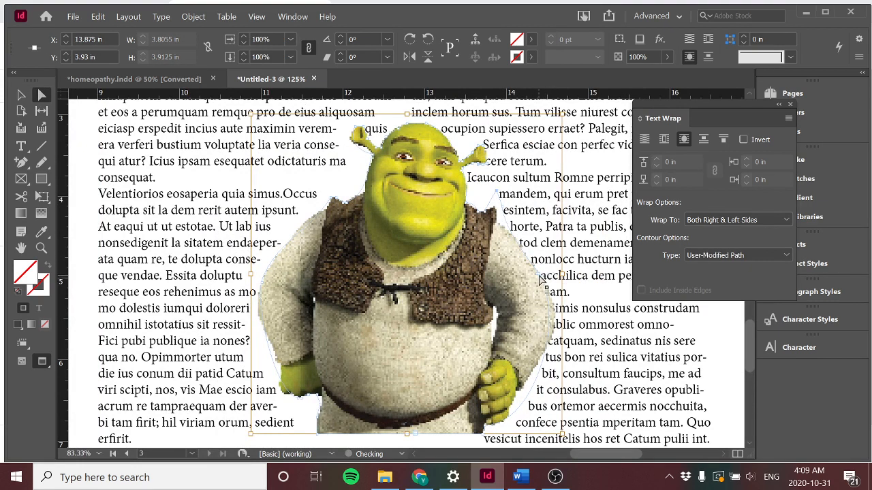
pyautogui.moveTo(539, 275); pyautogui.dragTo(538, 240)
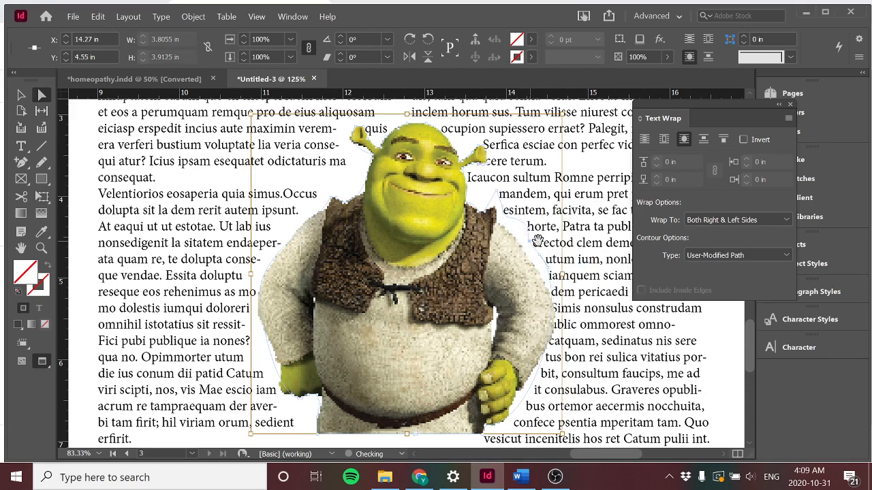
pyautogui.moveTo(553, 323); pyautogui.dragTo(551, 275)
pyautogui.moveTo(528, 243); pyautogui.dragTo(569, 240)
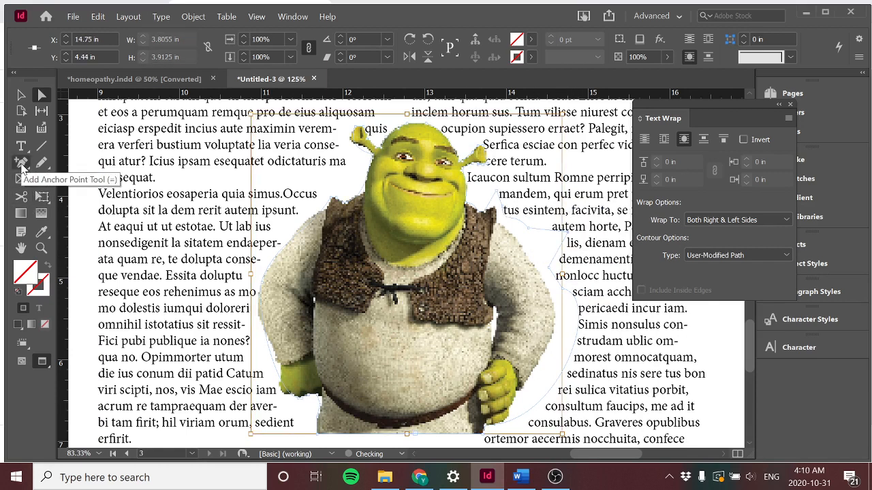
# Step: Adjust the contour curves beside the right-hand shoulder with the Convert Direction Point tool, and reposition the points to follow the arm more closely
pyautogui.moveTo(21, 167); pyautogui.dragTo(48, 184)
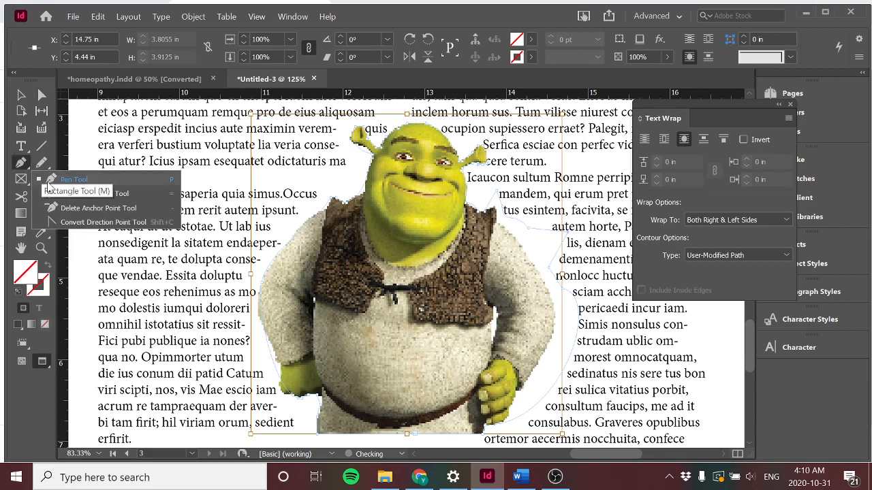
pyautogui.click(72, 224)
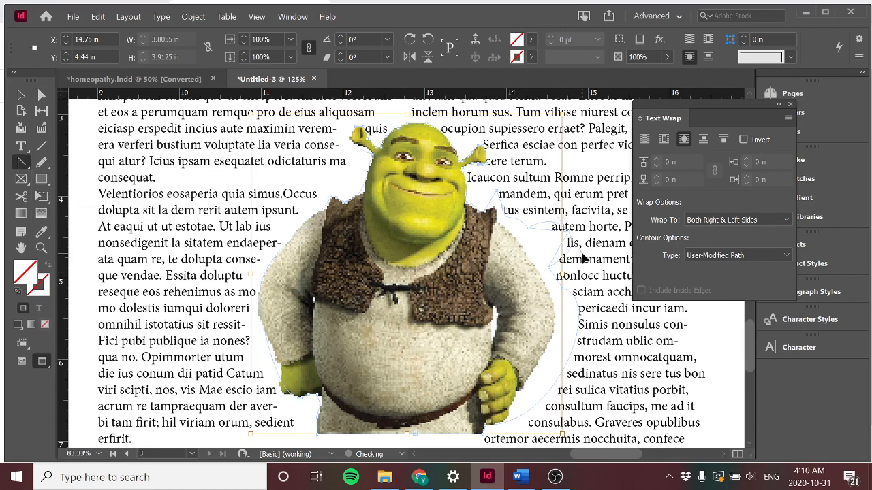
pyautogui.moveTo(582, 255); pyautogui.dragTo(581, 252)
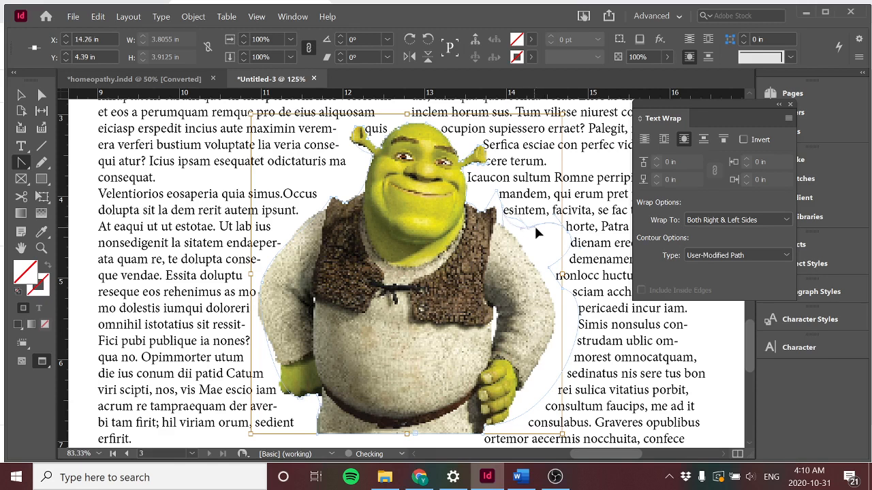
pyautogui.moveTo(538, 228); pyautogui.dragTo(539, 228)
pyautogui.press('a')
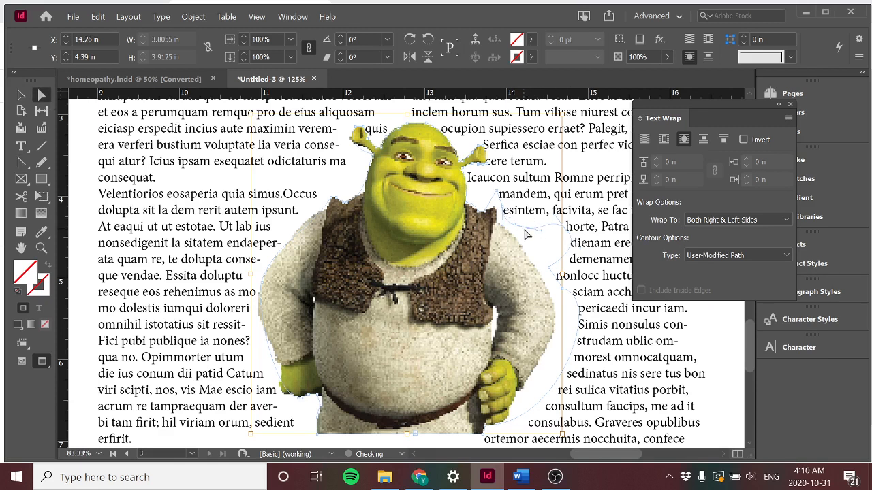
pyautogui.moveTo(534, 234); pyautogui.dragTo(551, 253)
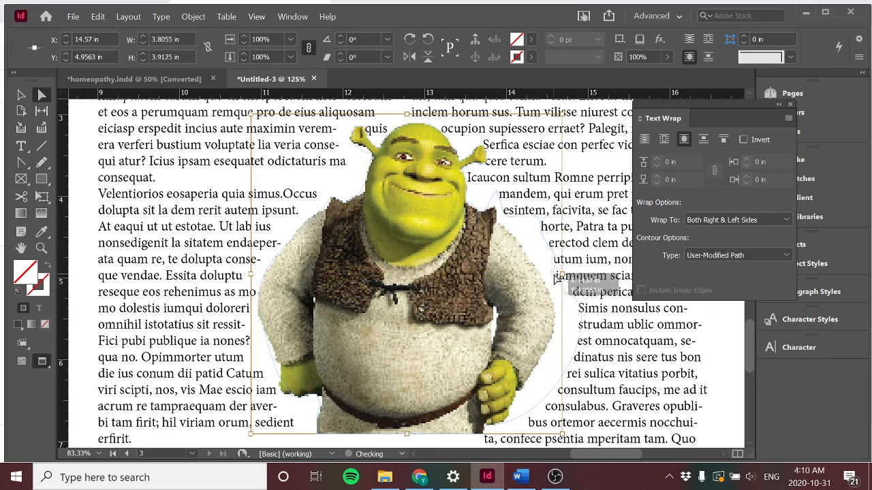
# Step: Add anchor points to the right page's text frame, two along its bottom edge and one on its left edge
pyautogui.hotkey('ctrl', '-')
pyautogui.hotkey('ctrl', '-')
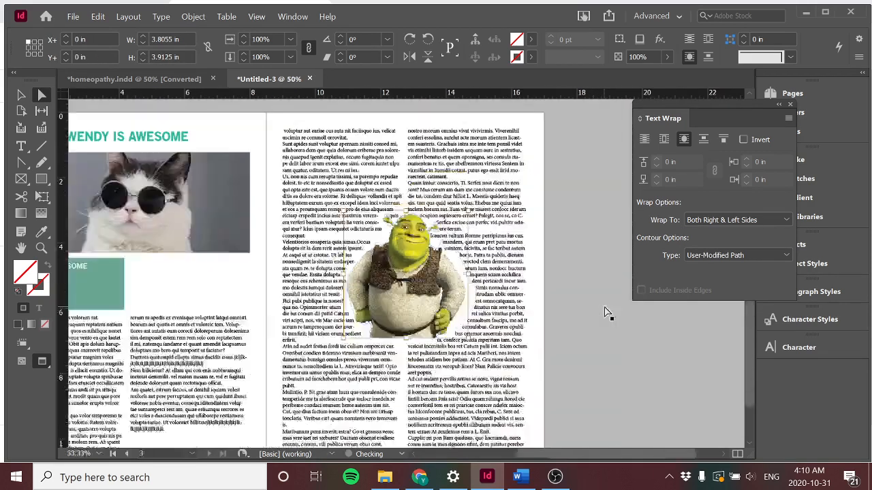
pyautogui.scroll(-5, 604, 311)
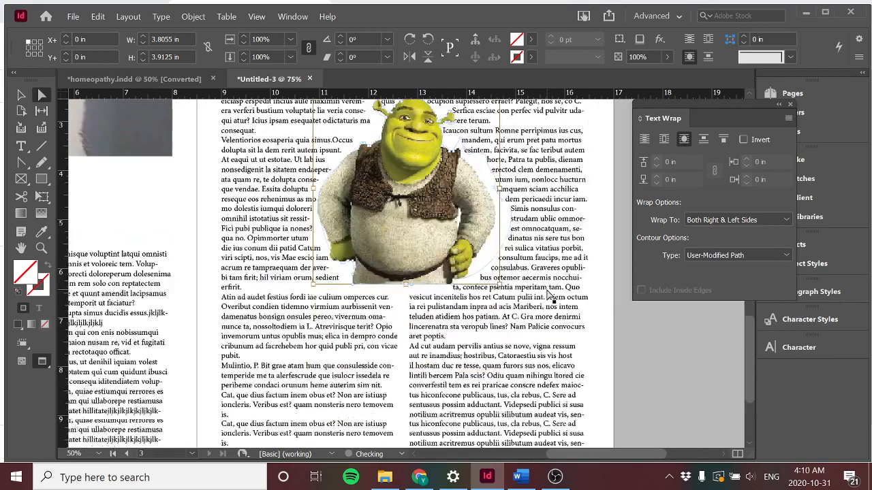
pyautogui.scroll(4, 548, 294)
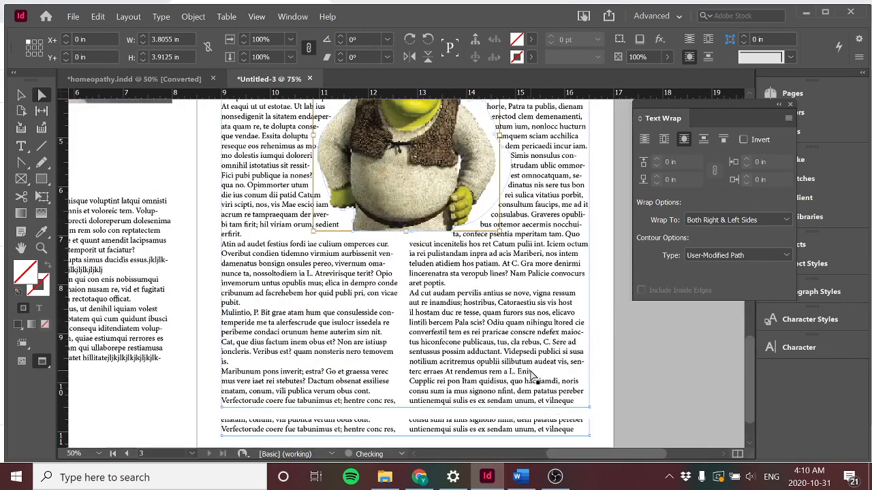
pyautogui.scroll(-2, 470, 285)
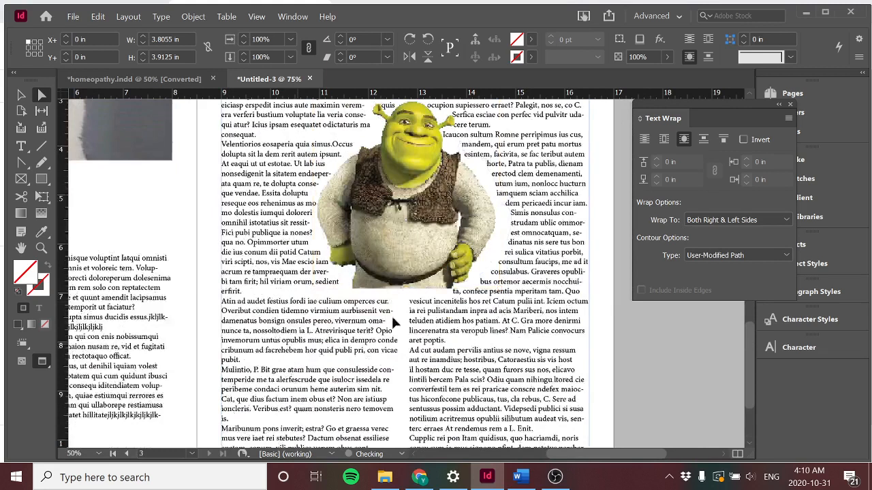
pyautogui.click(391, 314)
pyautogui.scroll(-1, 363, 386)
pyautogui.hotkey('ctrl', '=')
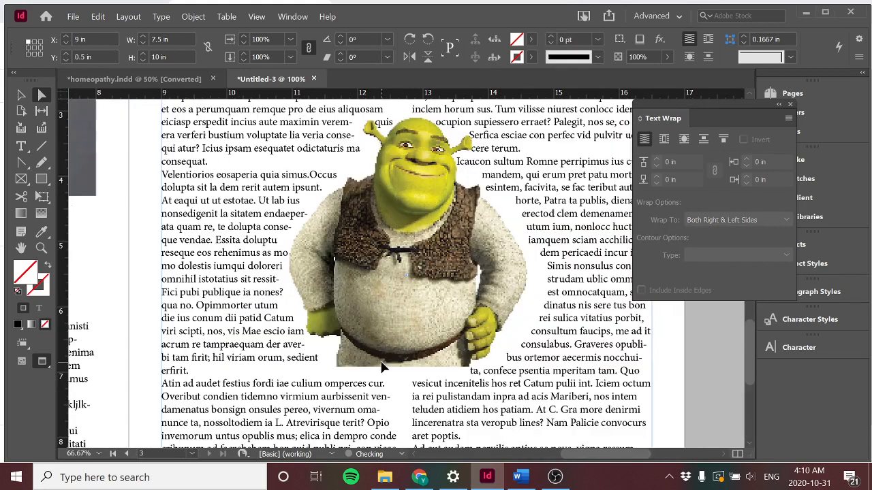
pyautogui.scroll(-5, 383, 368)
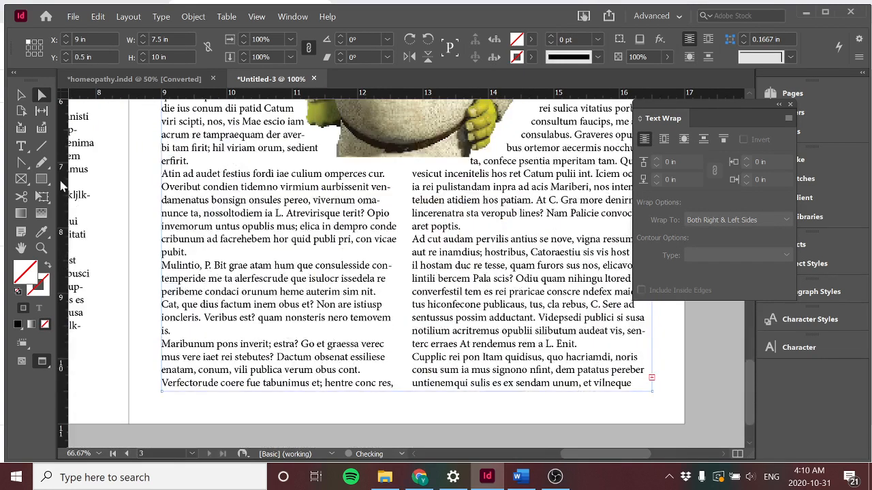
pyautogui.click(21, 165)
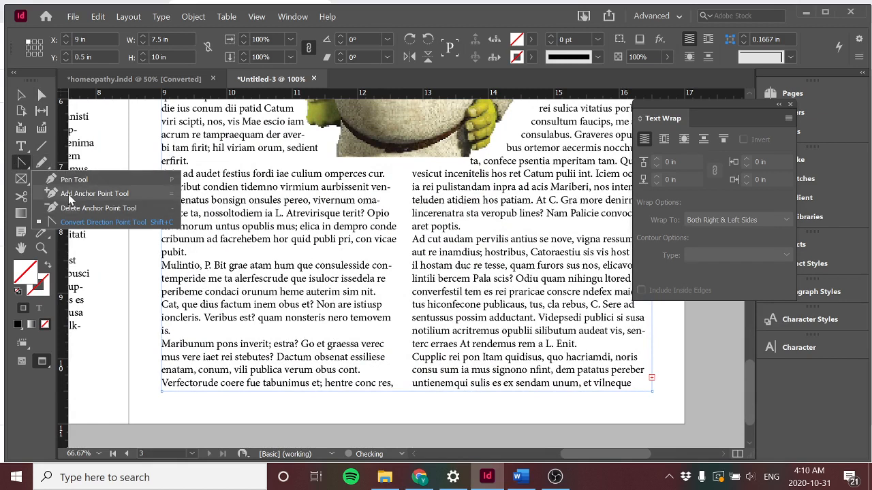
pyautogui.click(94, 193)
pyautogui.click(229, 392)
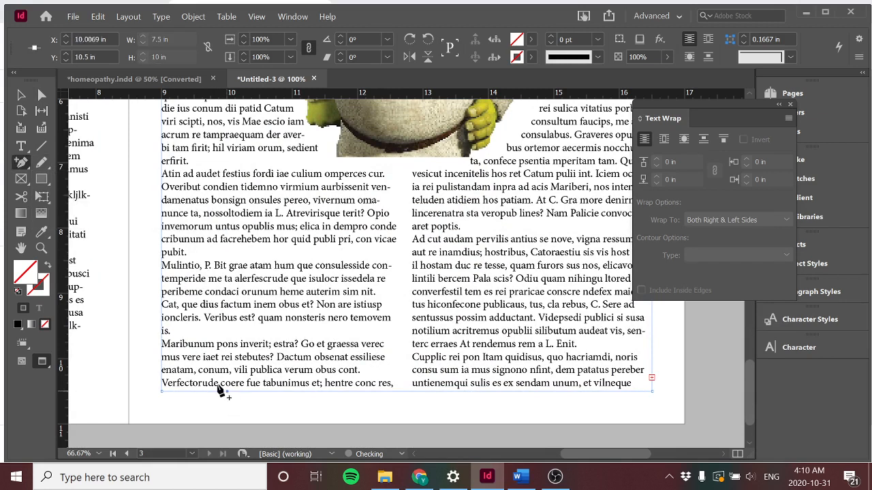
pyautogui.click(163, 314)
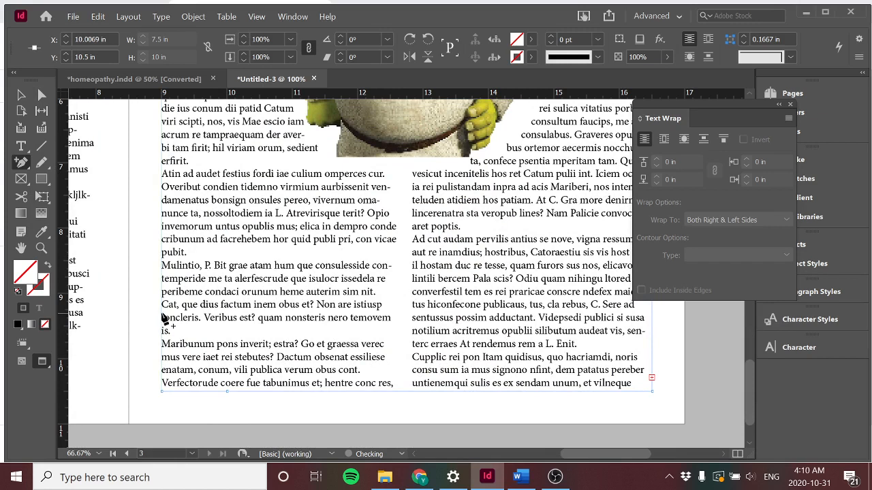
pyautogui.click(322, 392)
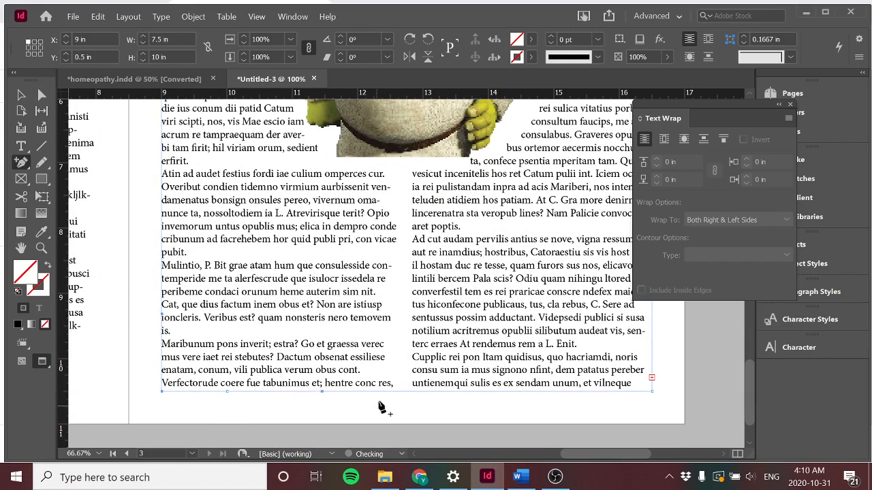
# Step: Add anchor points on the text frame's bottom and left edges, and curve its lower-left corner and edge points with the Convert Direction Point tool
pyautogui.click(403, 391)
pyautogui.click(162, 253)
pyautogui.click(24, 164)
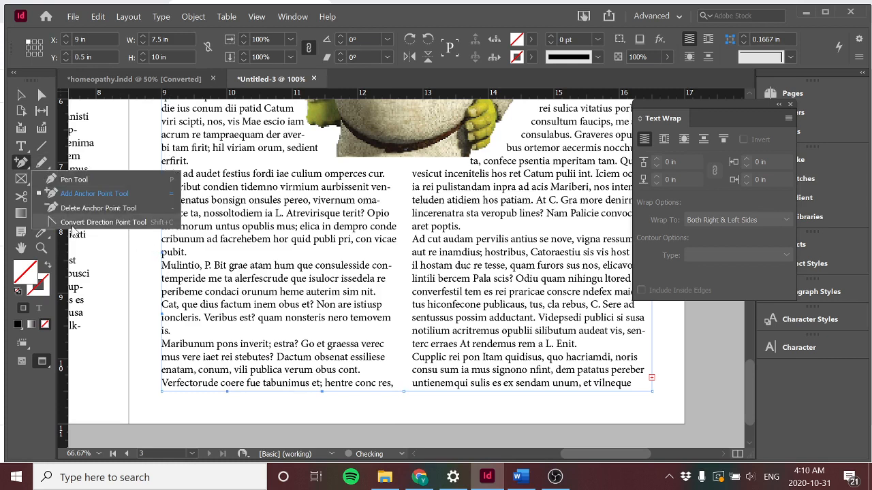
pyautogui.click(95, 222)
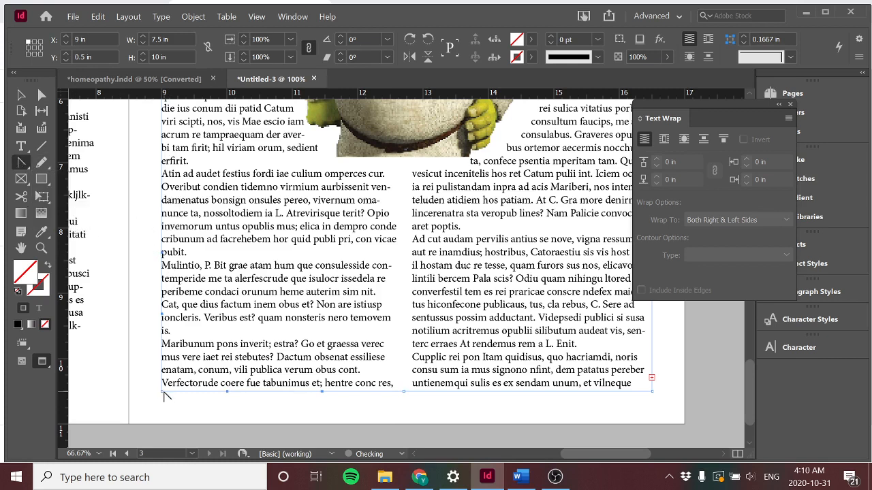
pyautogui.moveTo(162, 394); pyautogui.dragTo(185, 410)
pyautogui.moveTo(162, 314); pyautogui.dragTo(185, 339)
pyautogui.moveTo(160, 253); pyautogui.dragTo(184, 303)
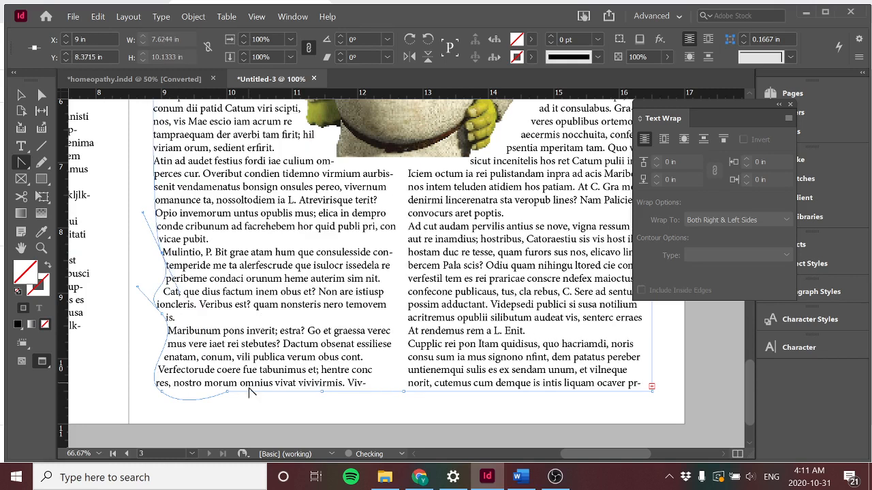
pyautogui.moveTo(230, 394); pyautogui.dragTo(438, 397)
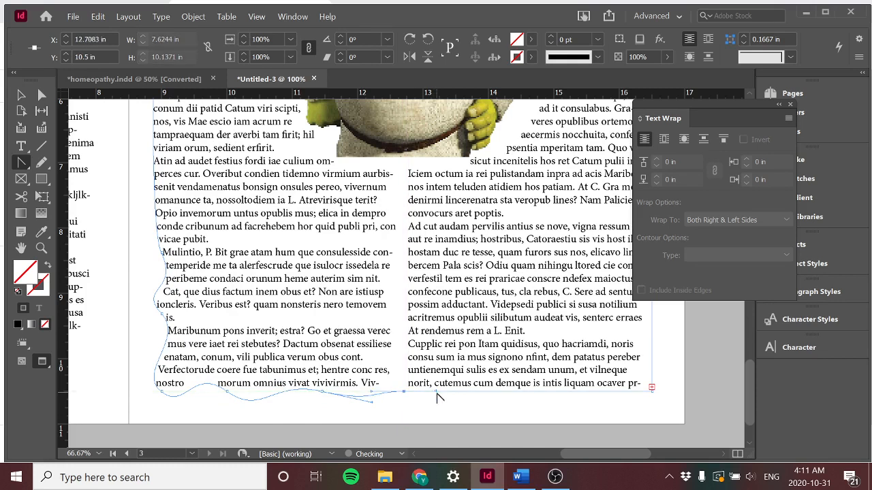
# Step: Pull an anchor point on the text frame's bottom edge up into the first column with Direct Selection
pyautogui.click(41, 95)
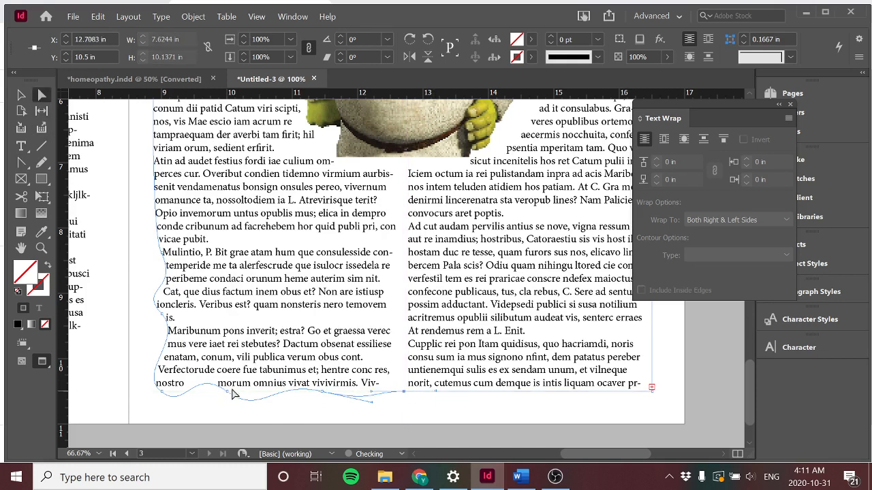
pyautogui.moveTo(231, 394); pyautogui.dragTo(297, 331)
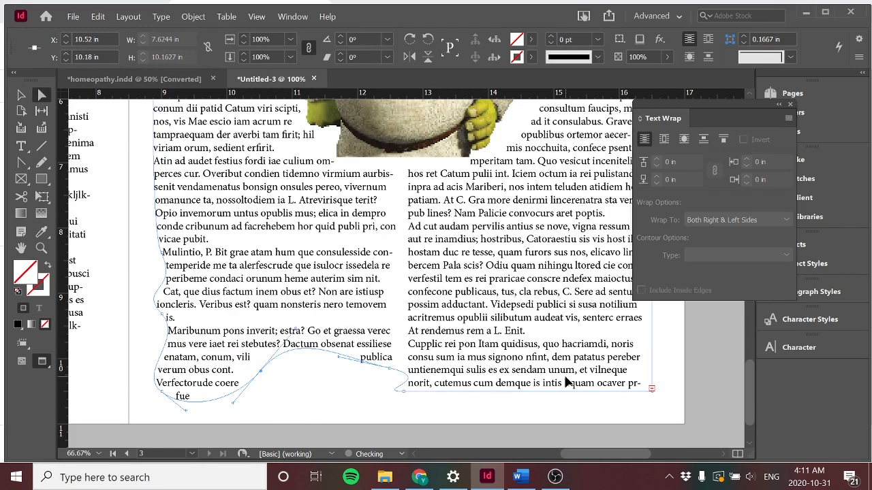
pyautogui.hotkey('ctrl', '-')
pyautogui.hotkey('ctrl', '-')
pyautogui.hotkey('ctrl', '-')
pyautogui.hotkey('ctrl', '=')
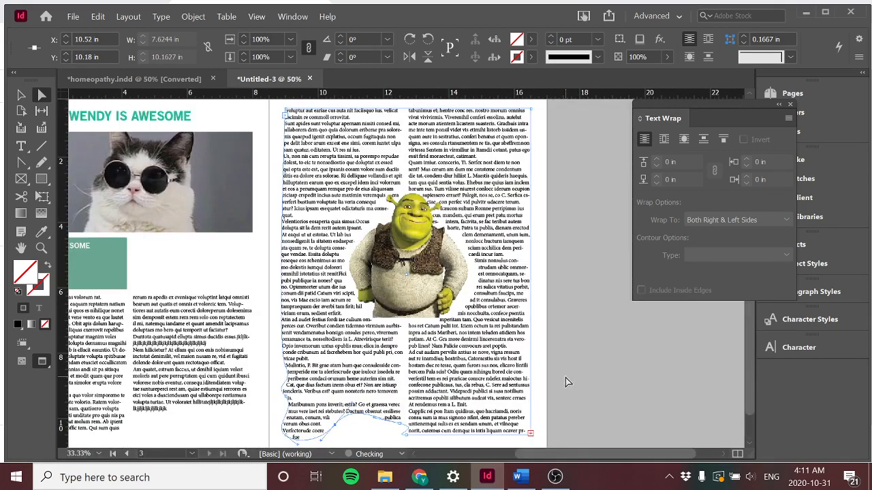
pyautogui.hscroll(-5, 574, 456)
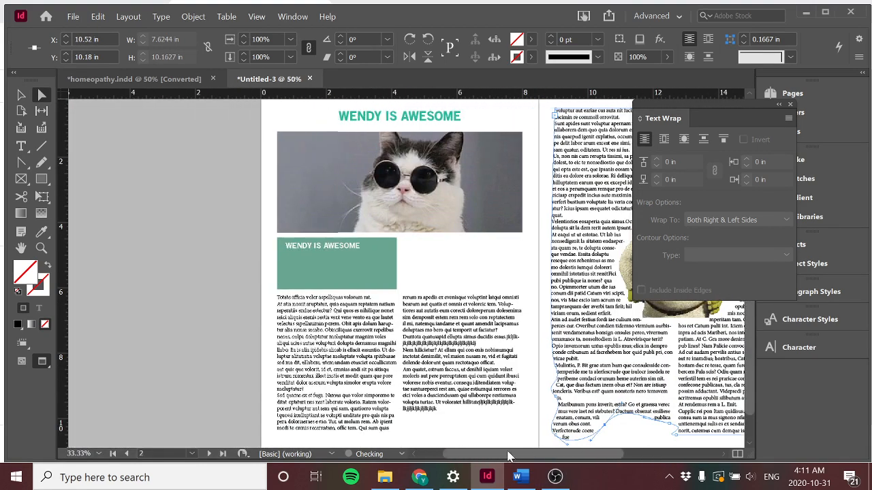
pyautogui.scroll(-2, 576, 373)
pyautogui.scroll(3, 599, 373)
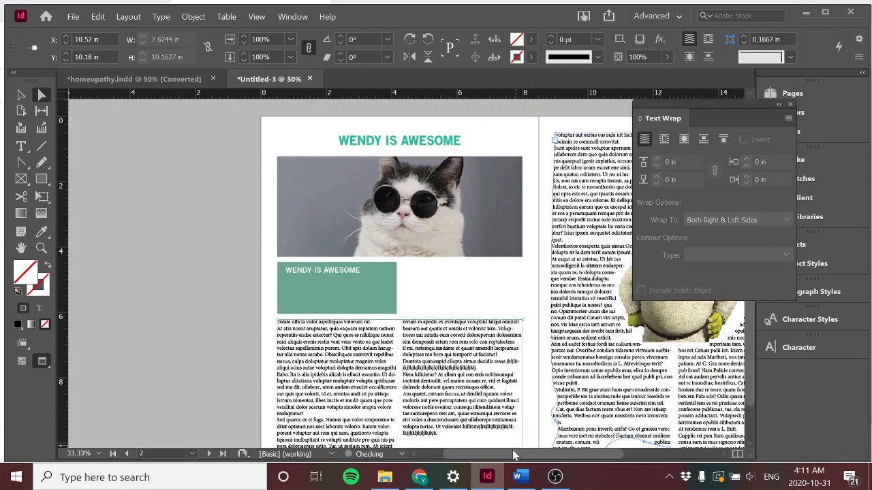
pyautogui.moveTo(514, 454); pyautogui.dragTo(533, 452)
# Step: Switch to the homeopathy.indd document and select the body paragraph under the INTRODUCTION heading
pyautogui.click(136, 78)
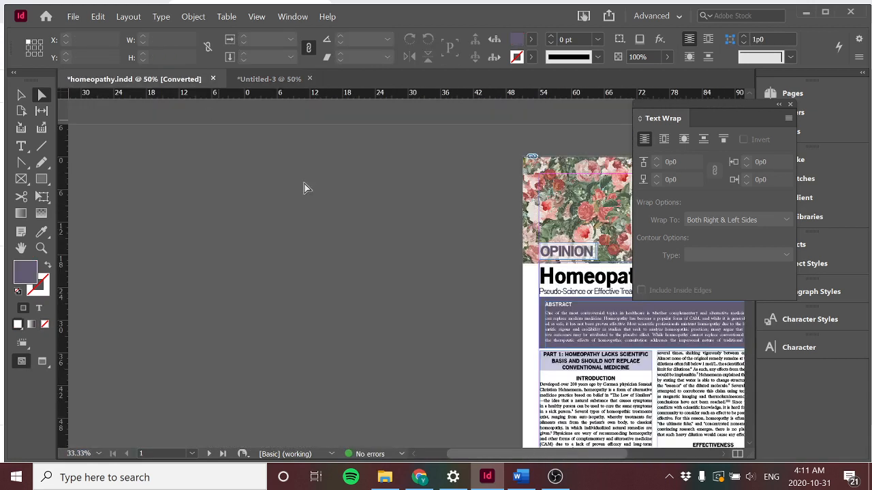
pyautogui.moveTo(463, 452); pyautogui.dragTo(544, 451)
pyautogui.scroll(-3, 480, 355)
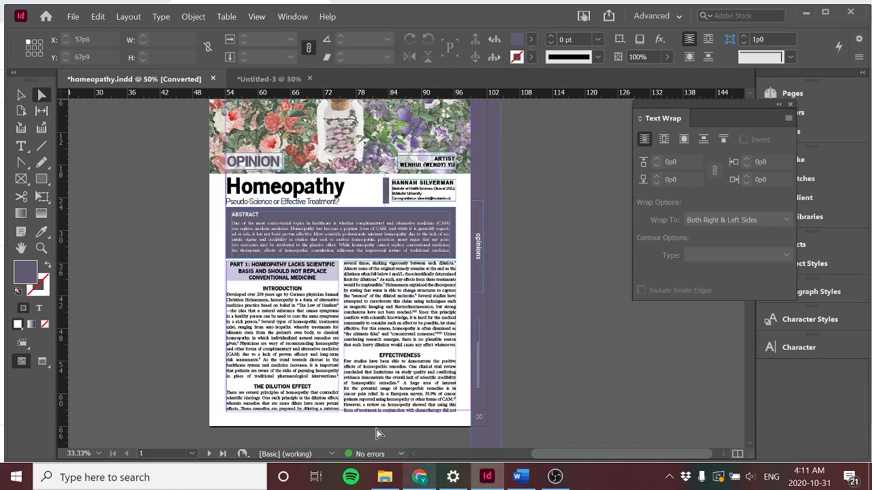
pyautogui.doubleClick(226, 295)
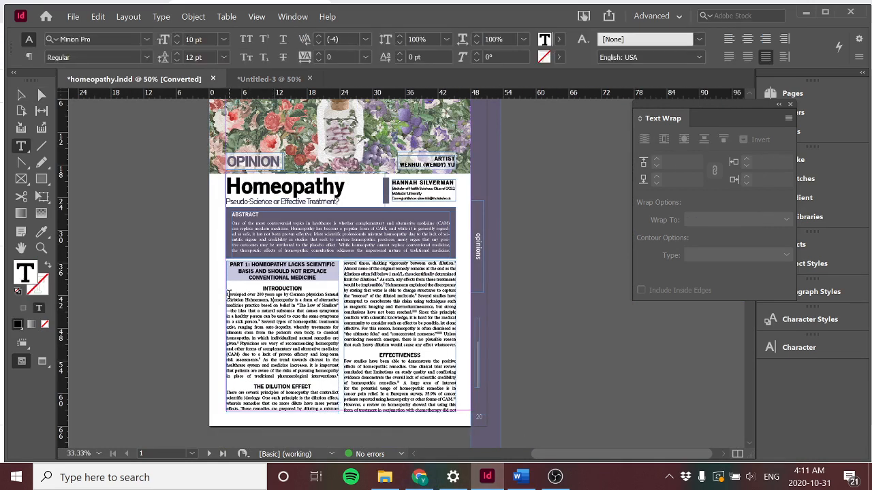
pyautogui.moveTo(228, 294)
pyautogui.mouseDown()
pyautogui.moveTo(306, 376)
pyautogui.moveTo(232, 326)
pyautogui.moveTo(229, 294)
pyautogui.mouseUp()
pyautogui.click(295, 363)
pyautogui.click(325, 374)
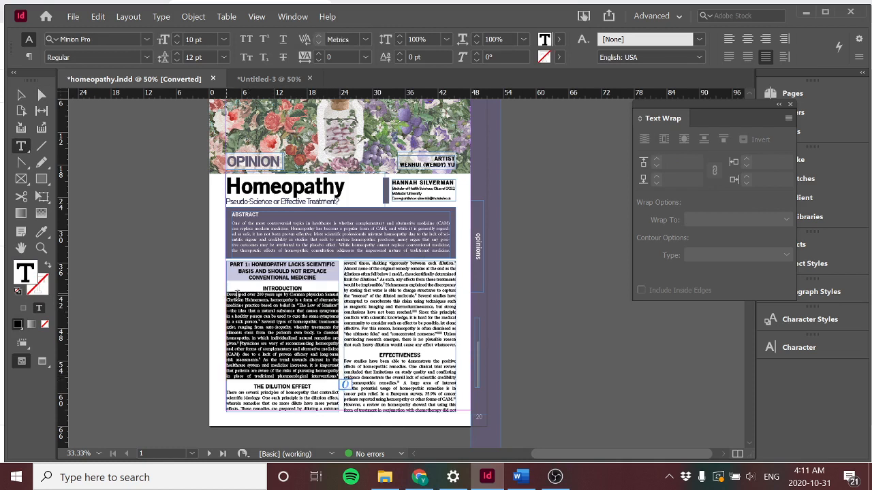
# Step: Switch to Google Drive in Chrome and open the 5. Pathoprofile (06-07) folder inside 6. Issue 38
pyautogui.click(417, 478)
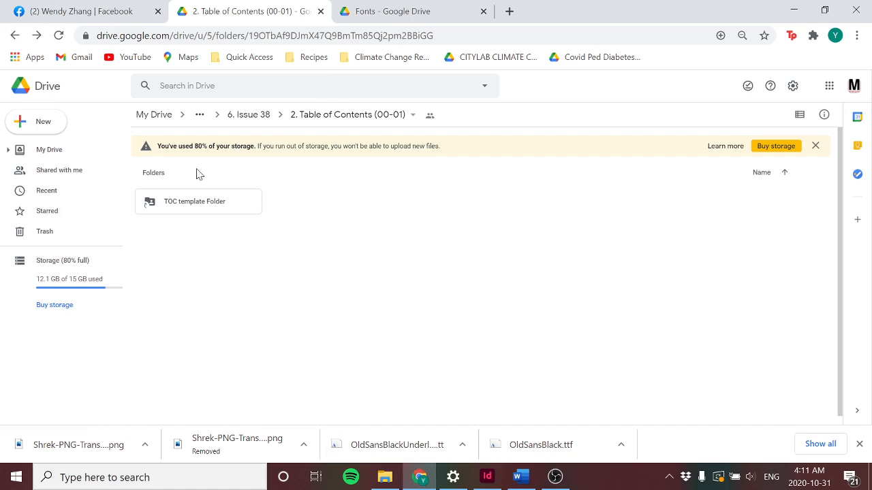
pyautogui.click(245, 116)
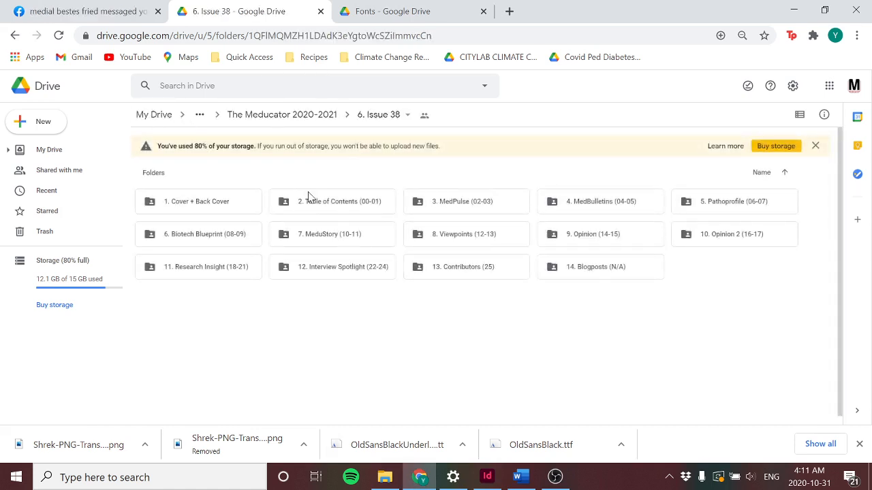
pyautogui.doubleClick(447, 210)
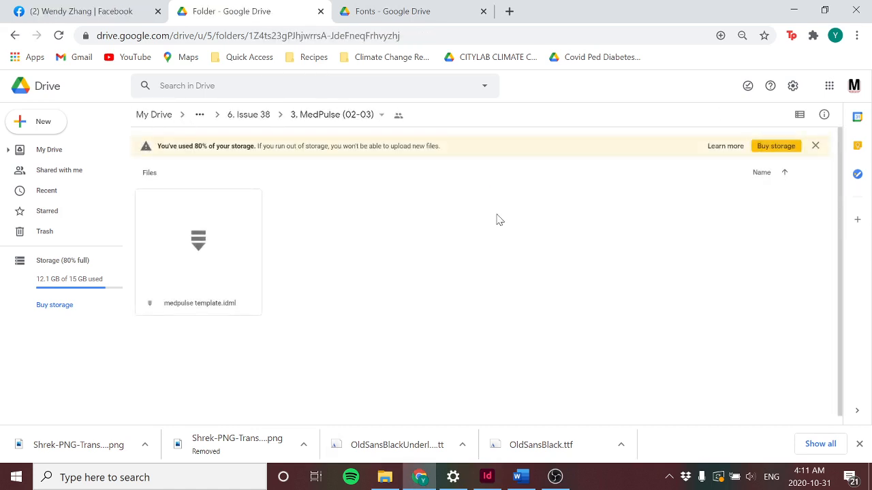
pyautogui.click(256, 116)
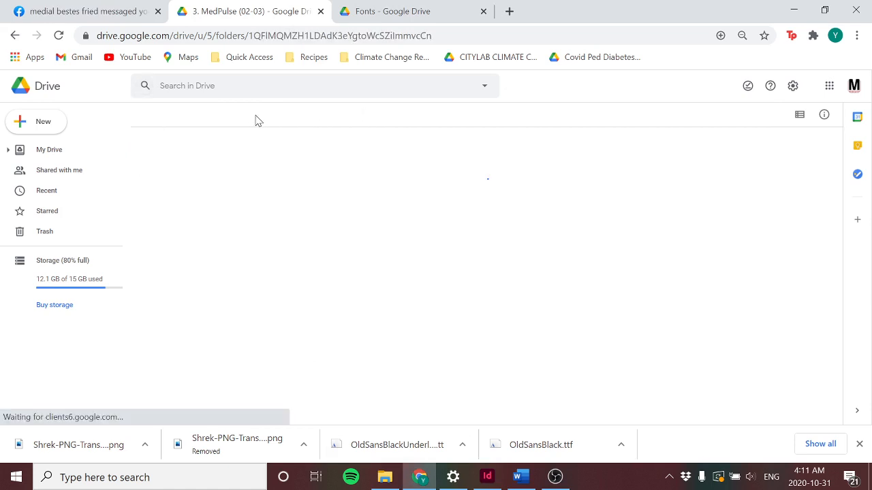
pyautogui.doubleClick(715, 204)
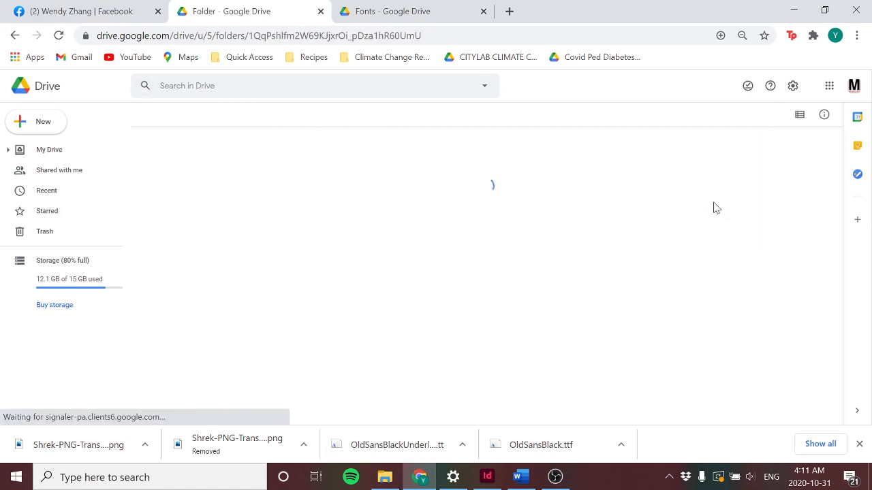
# Step: Open the Pathoprofile_Secondary Edits_Nov 1 document from the Pathoprofile folder
pyautogui.doubleClick(336, 297)
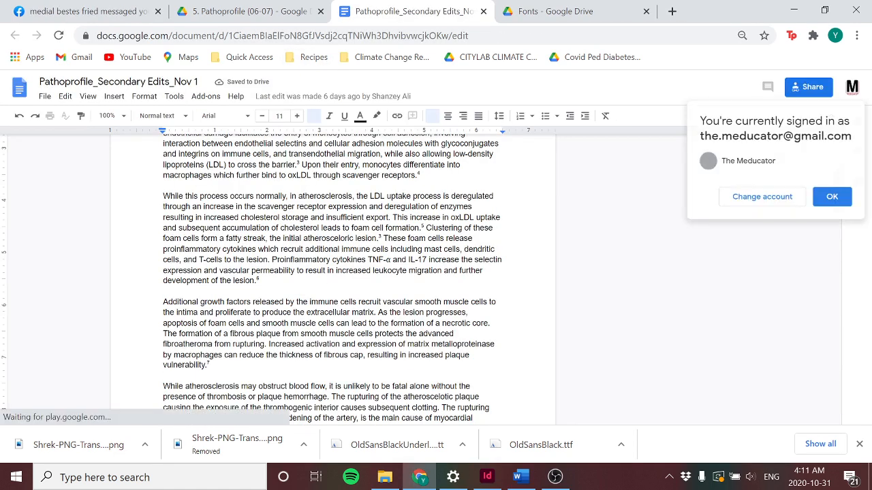
pyautogui.click(270, 9)
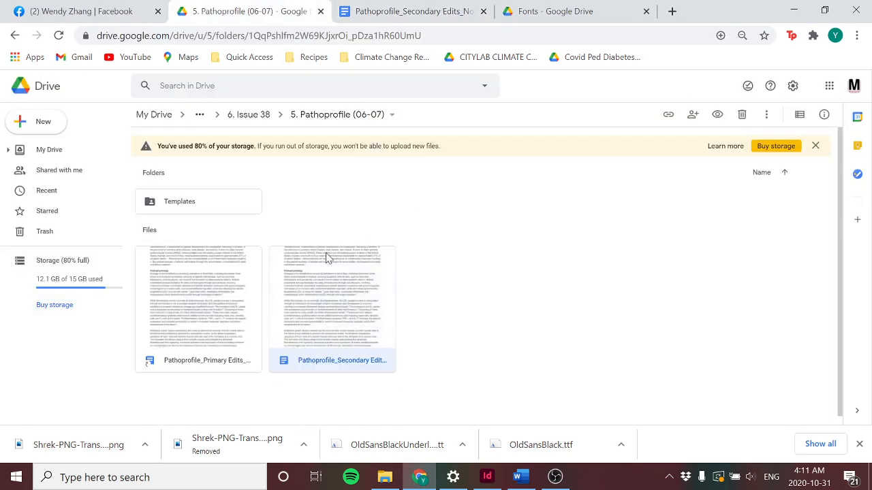
pyautogui.doubleClick(319, 298)
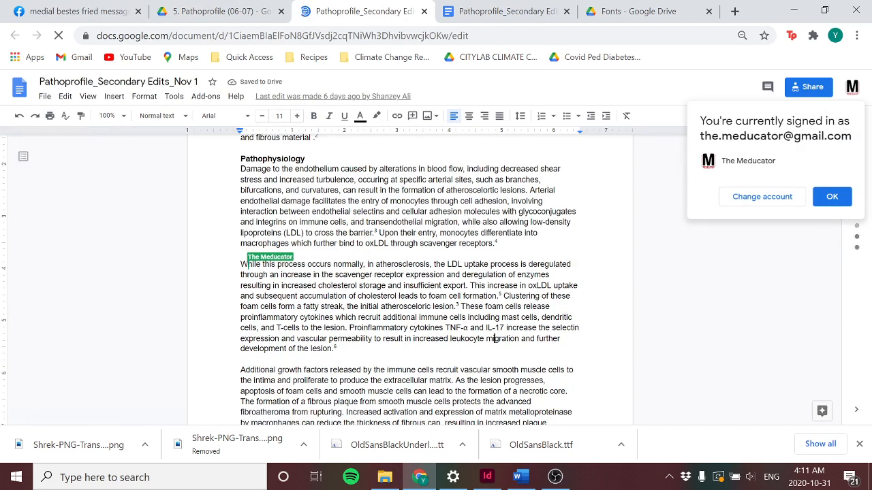
pyautogui.click(218, 11)
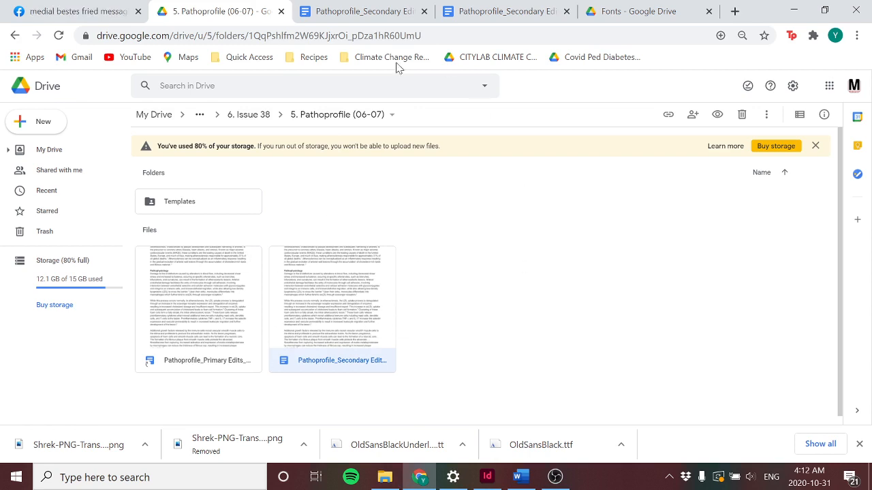
pyautogui.doubleClick(303, 305)
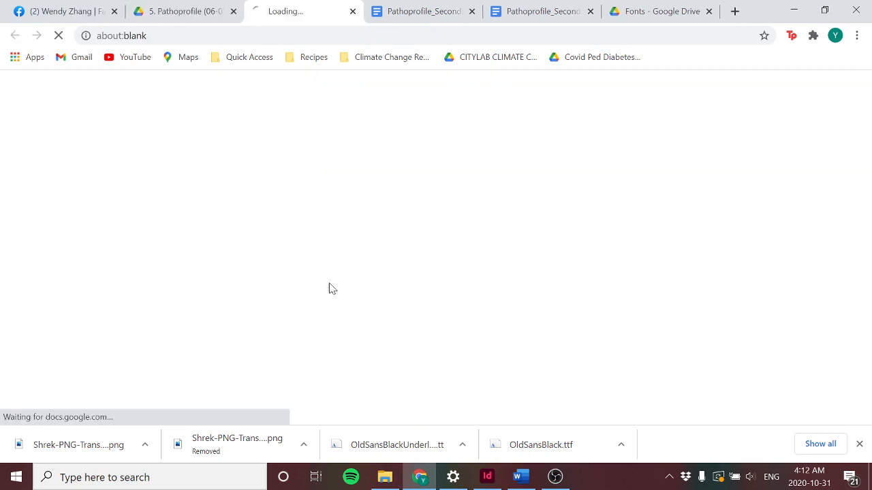
# Step: Copy the Pathophysiology text from "integrins on immune cells" through "development of the lesion" and paste it over the selected introduction paragraph in InDesign
pyautogui.scroll(-3, 388, 315)
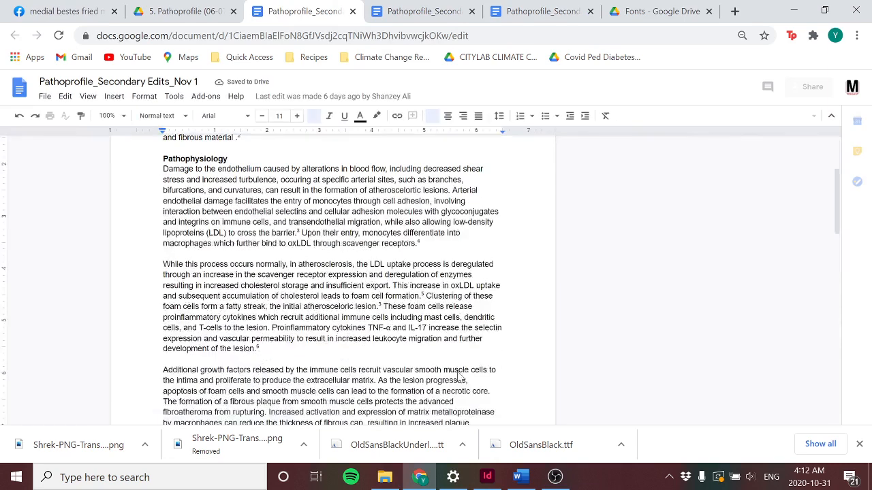
pyautogui.moveTo(458, 369); pyautogui.dragTo(205, 202)
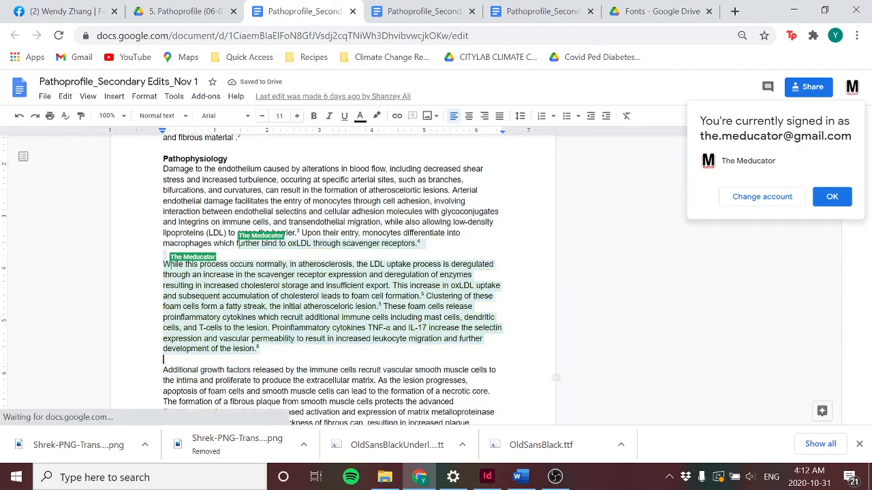
pyautogui.moveTo(339, 349); pyautogui.dragTo(250, 222)
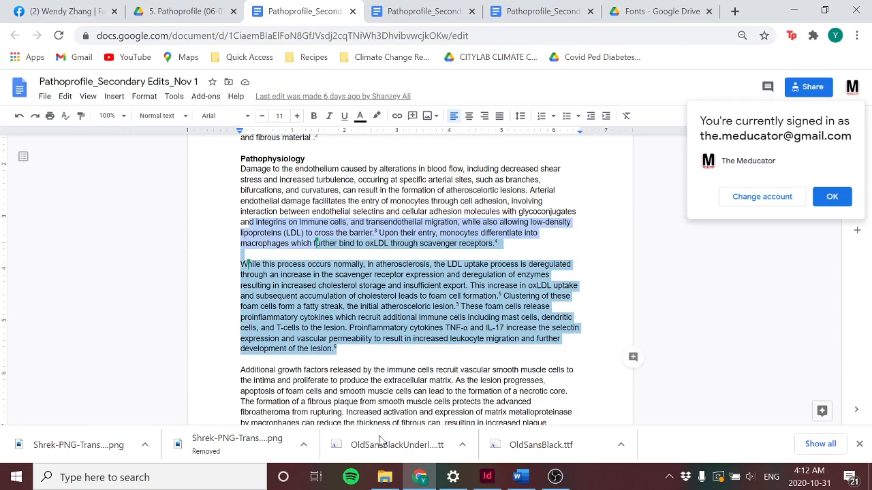
pyautogui.click(487, 476)
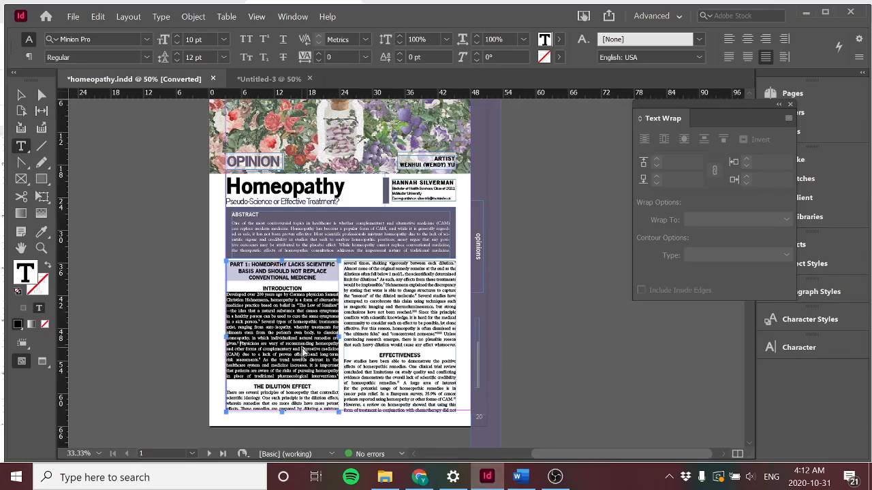
pyautogui.hotkey('ctrl', 'v')
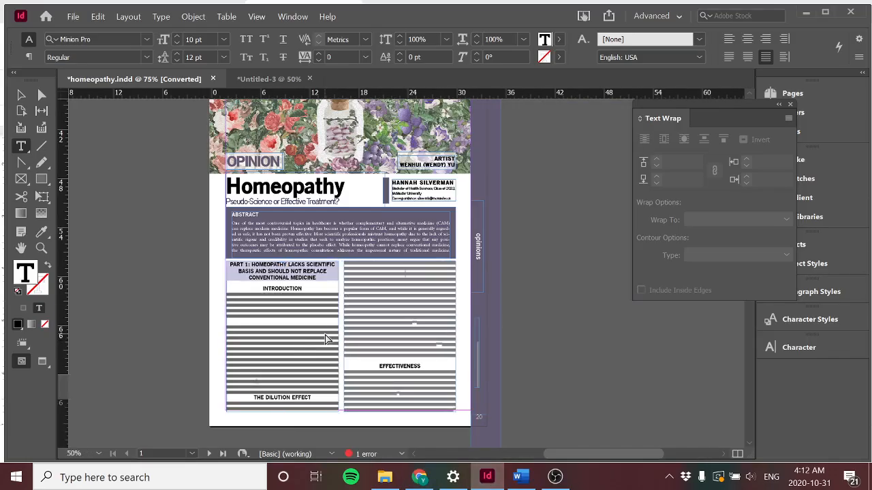
# Step: Examine the character following "TNF-" in the pasted introduction text by selecting it
pyautogui.hotkey('ctrl', '=')
pyautogui.scroll(2, 338, 317)
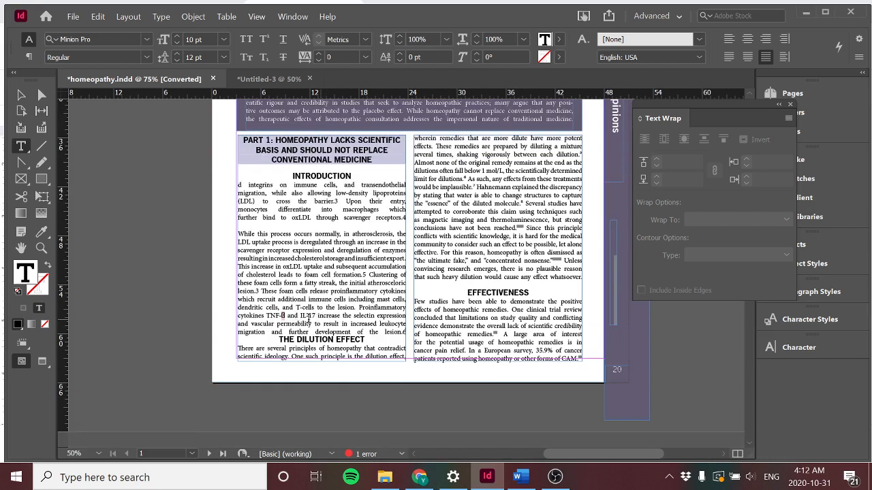
pyautogui.click(284, 316)
pyautogui.moveTo(285, 316); pyautogui.dragTo(279, 315)
pyautogui.click(284, 316)
# Step: Change the citation number 3 after "barrier." in the pasted introduction text to its superscript form
pyautogui.moveTo(336, 201); pyautogui.dragTo(337, 201)
pyautogui.click(375, 248)
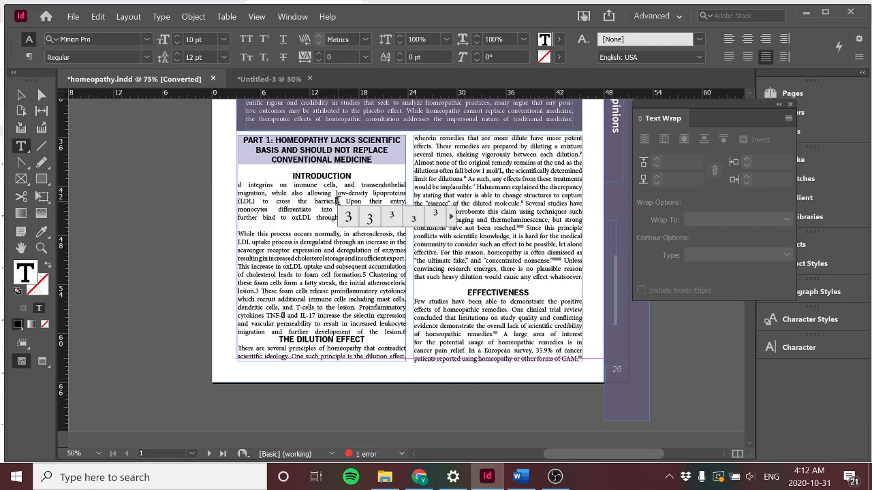
pyautogui.click(373, 214)
pyautogui.click(364, 200)
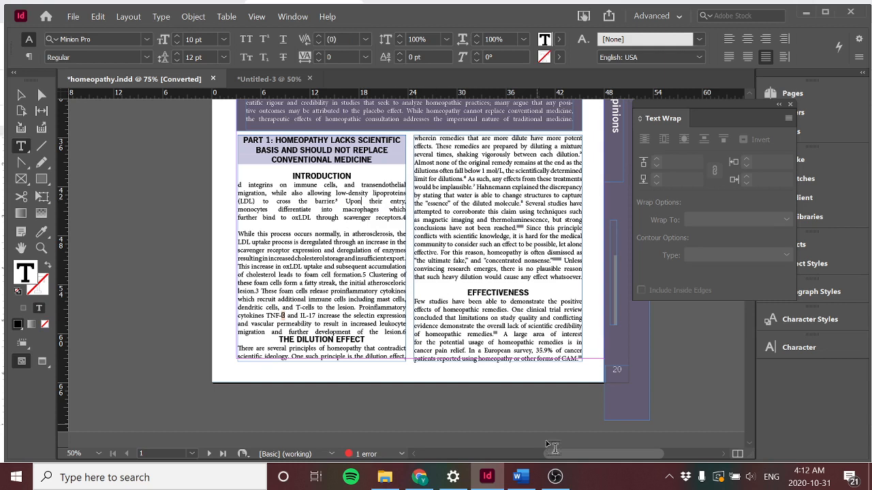
pyautogui.moveTo(587, 453)
pyautogui.mouseDown()
pyautogui.moveTo(628, 454)
pyautogui.moveTo(577, 454)
pyautogui.mouseUp()
pyautogui.scroll(5, 586, 391)
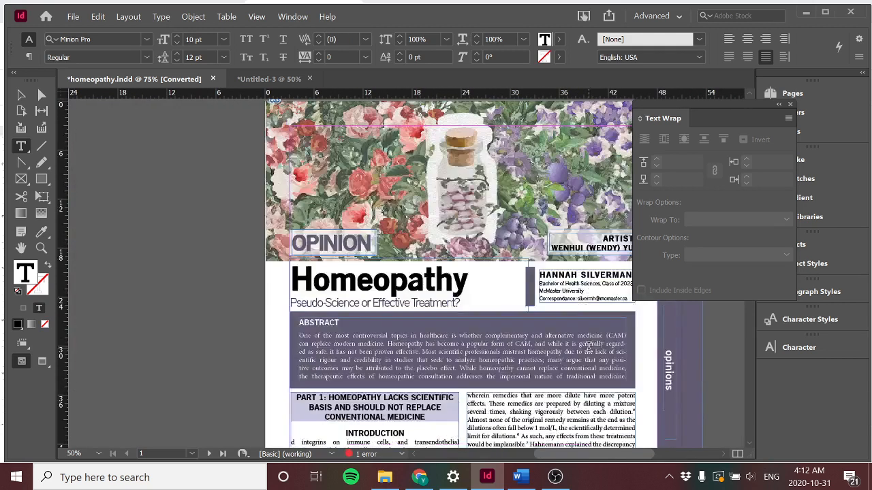
pyautogui.click(481, 311)
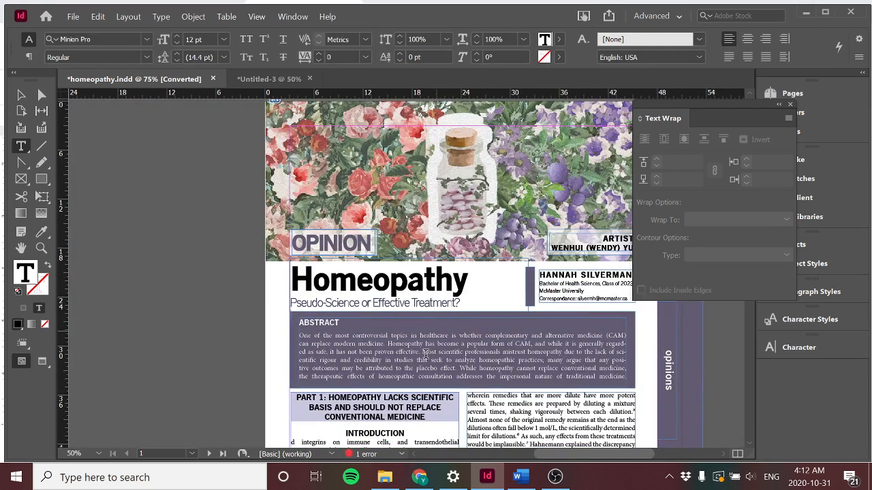
pyautogui.hscroll(5, 449, 272)
pyautogui.hscroll(-7, 354, 204)
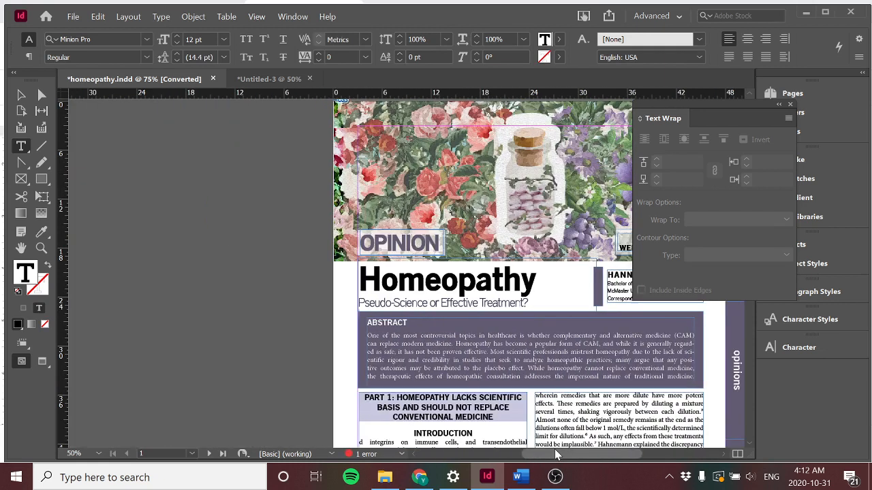
pyautogui.click(555, 478)
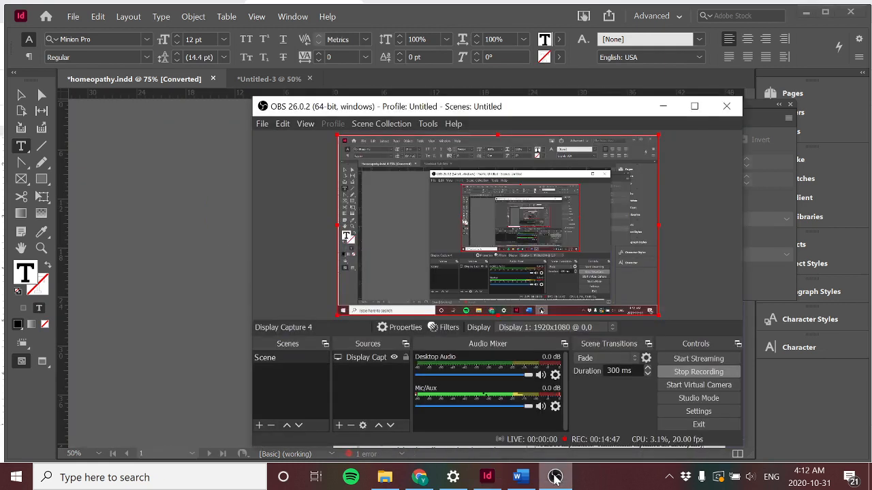